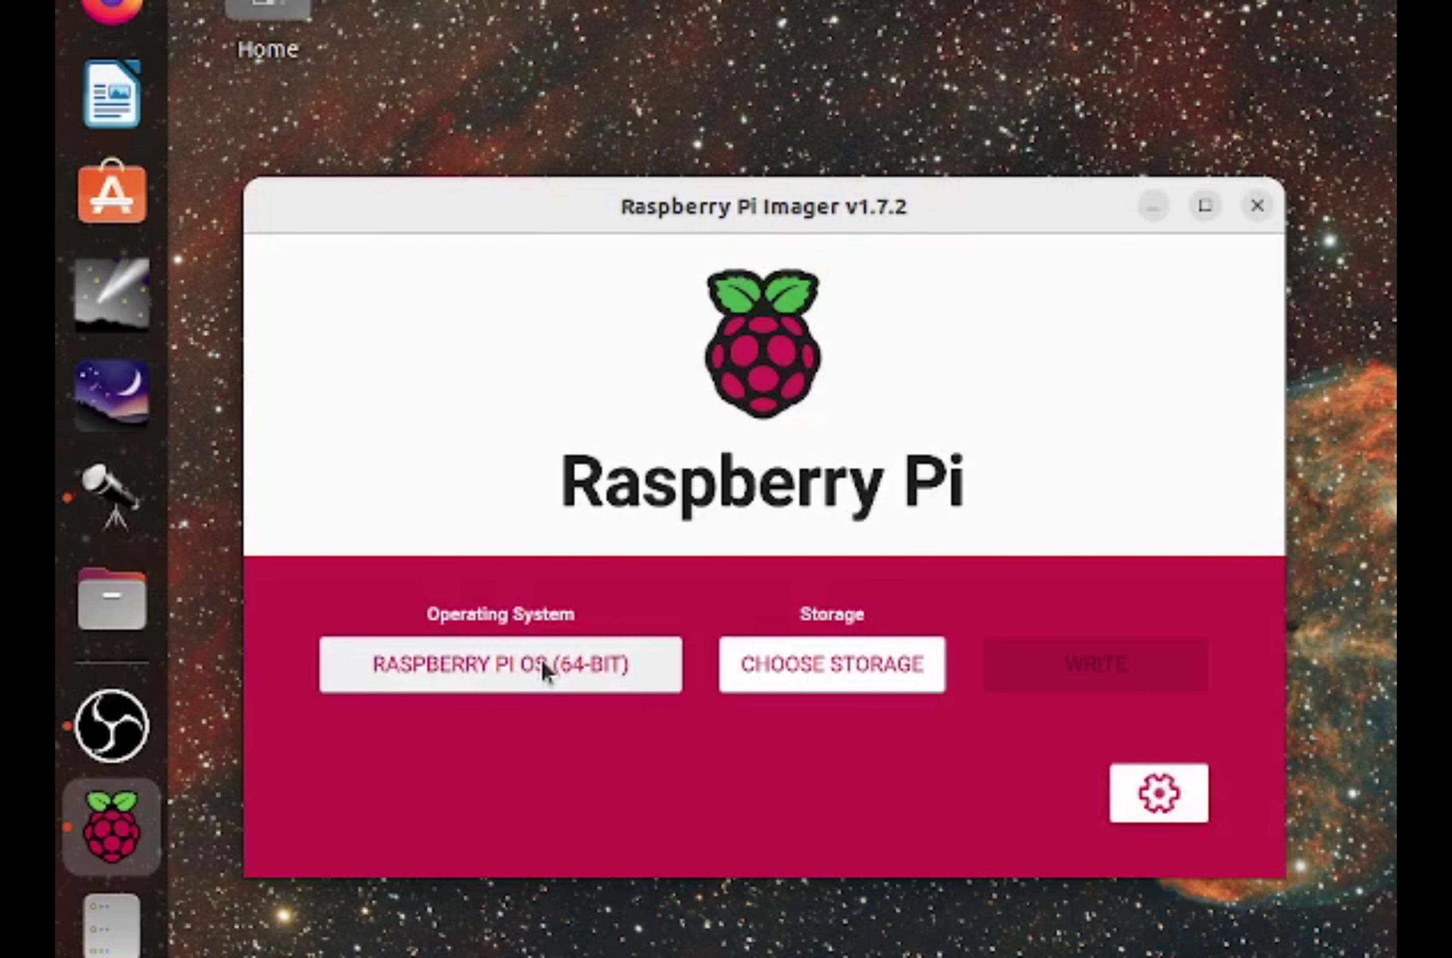
Step: Select Raspberry Pi OS (64-bit) as the image and the M 31CG card as storage
left_click(541, 657)
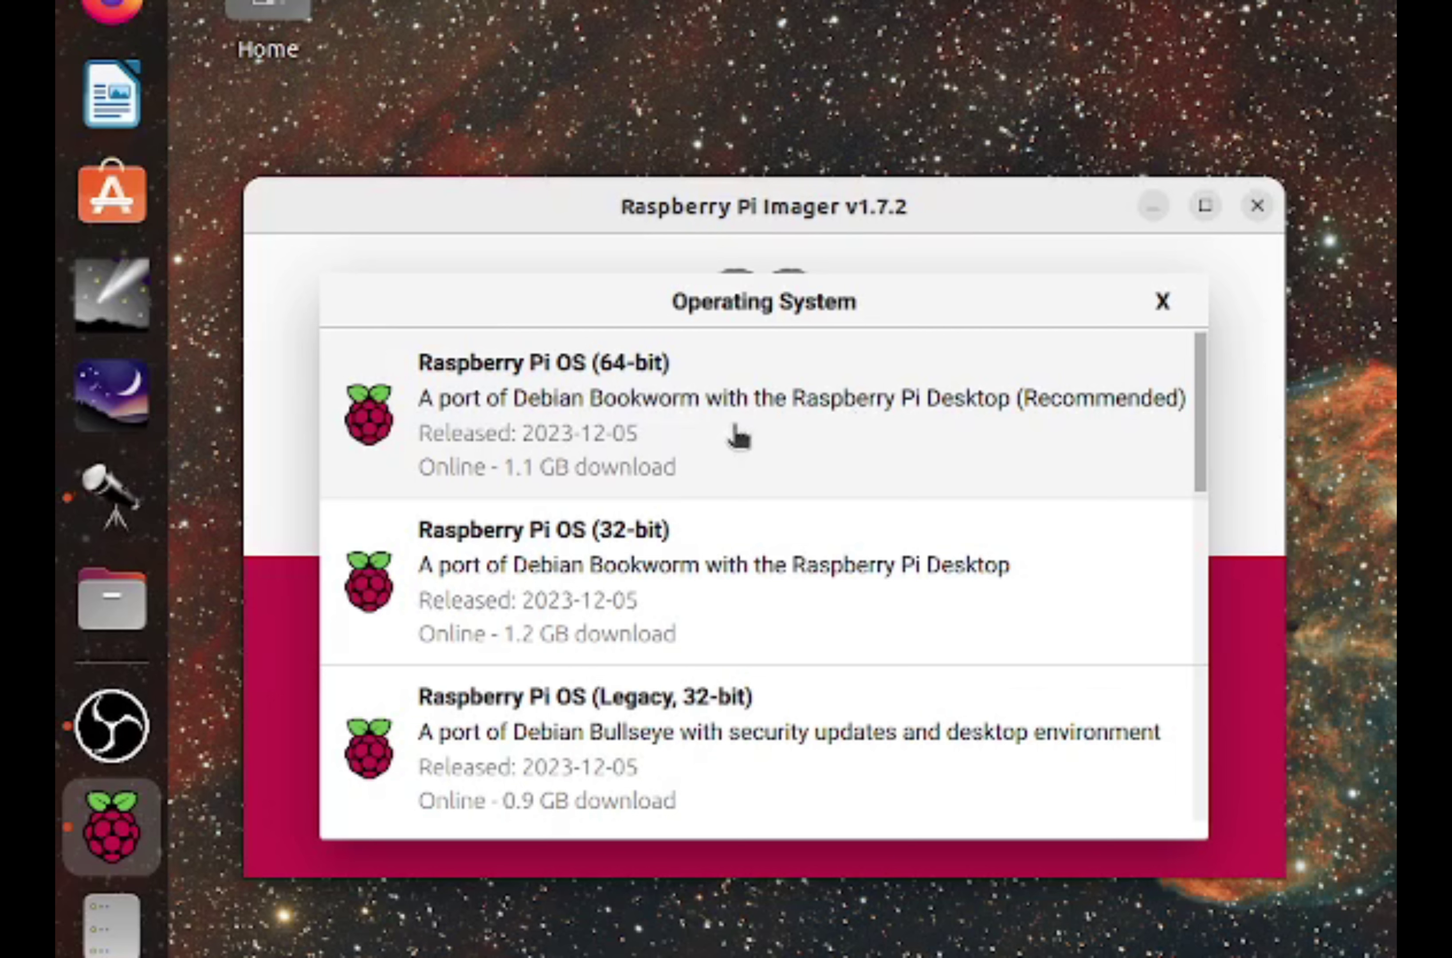
left_click(712, 411)
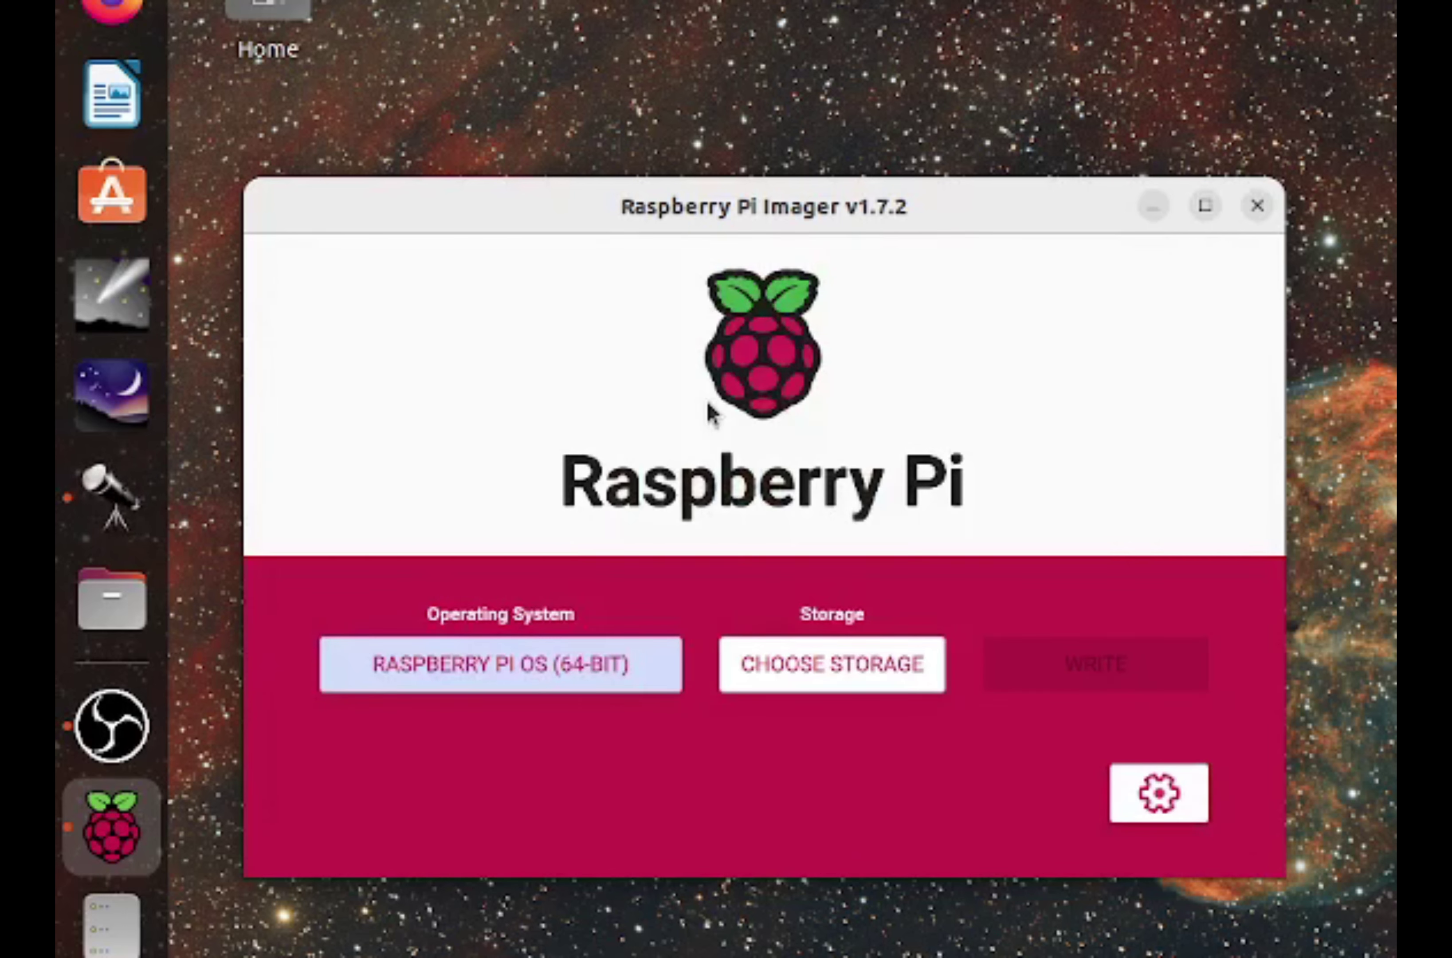
left_click(895, 683)
left_click(807, 477)
Step: Browse the other general-purpose and Ubuntu images, then reselect Raspberry Pi OS (64-bit)
left_click(594, 665)
scroll(593, 664, "down", 5)
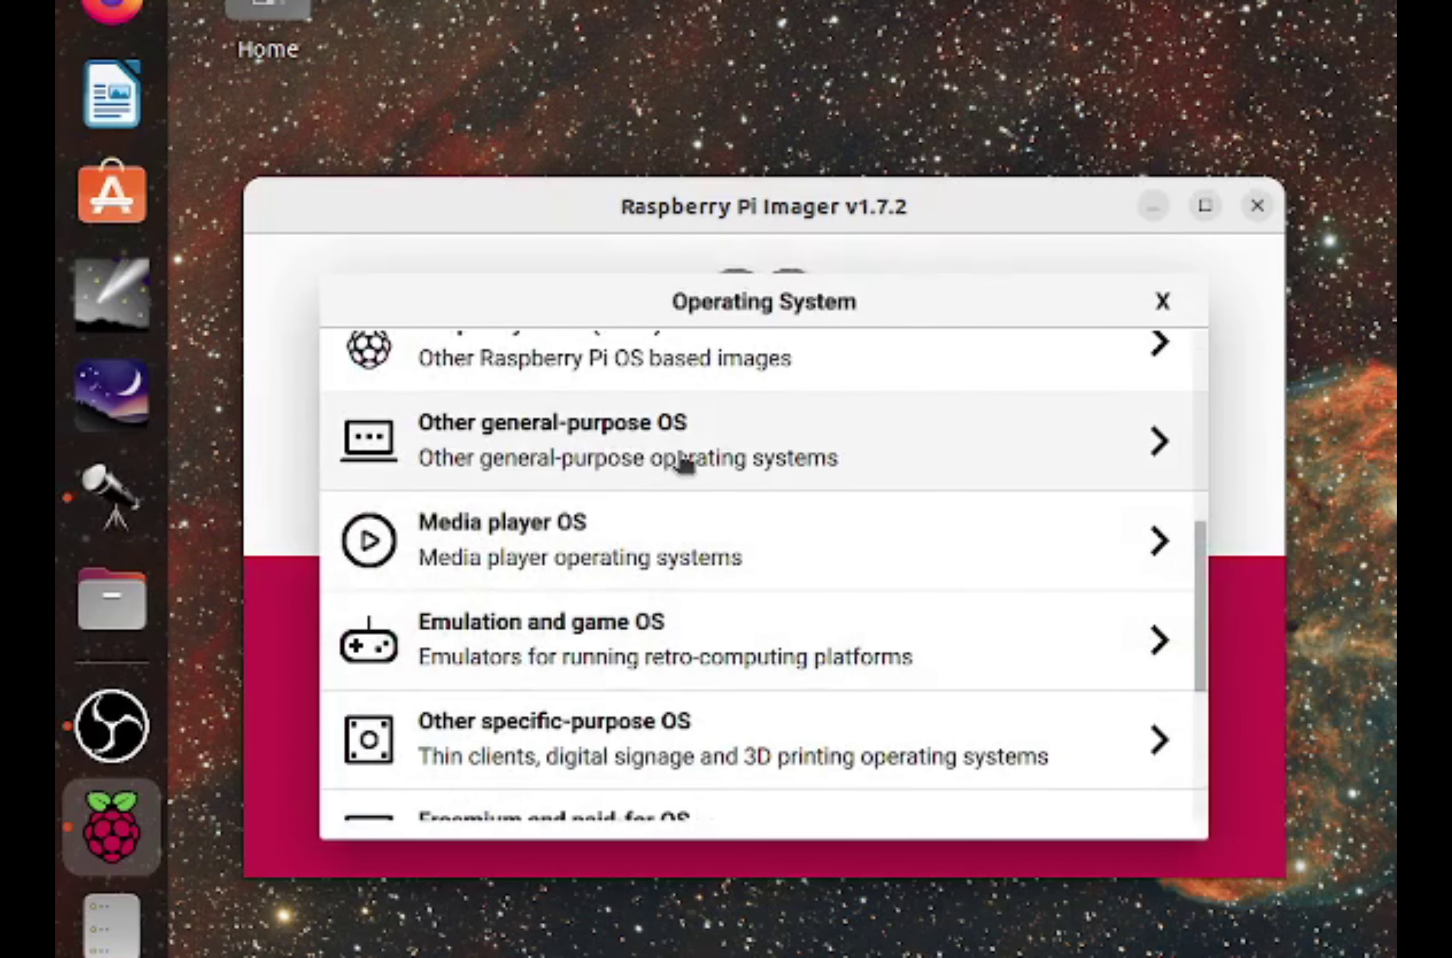
left_click(682, 464)
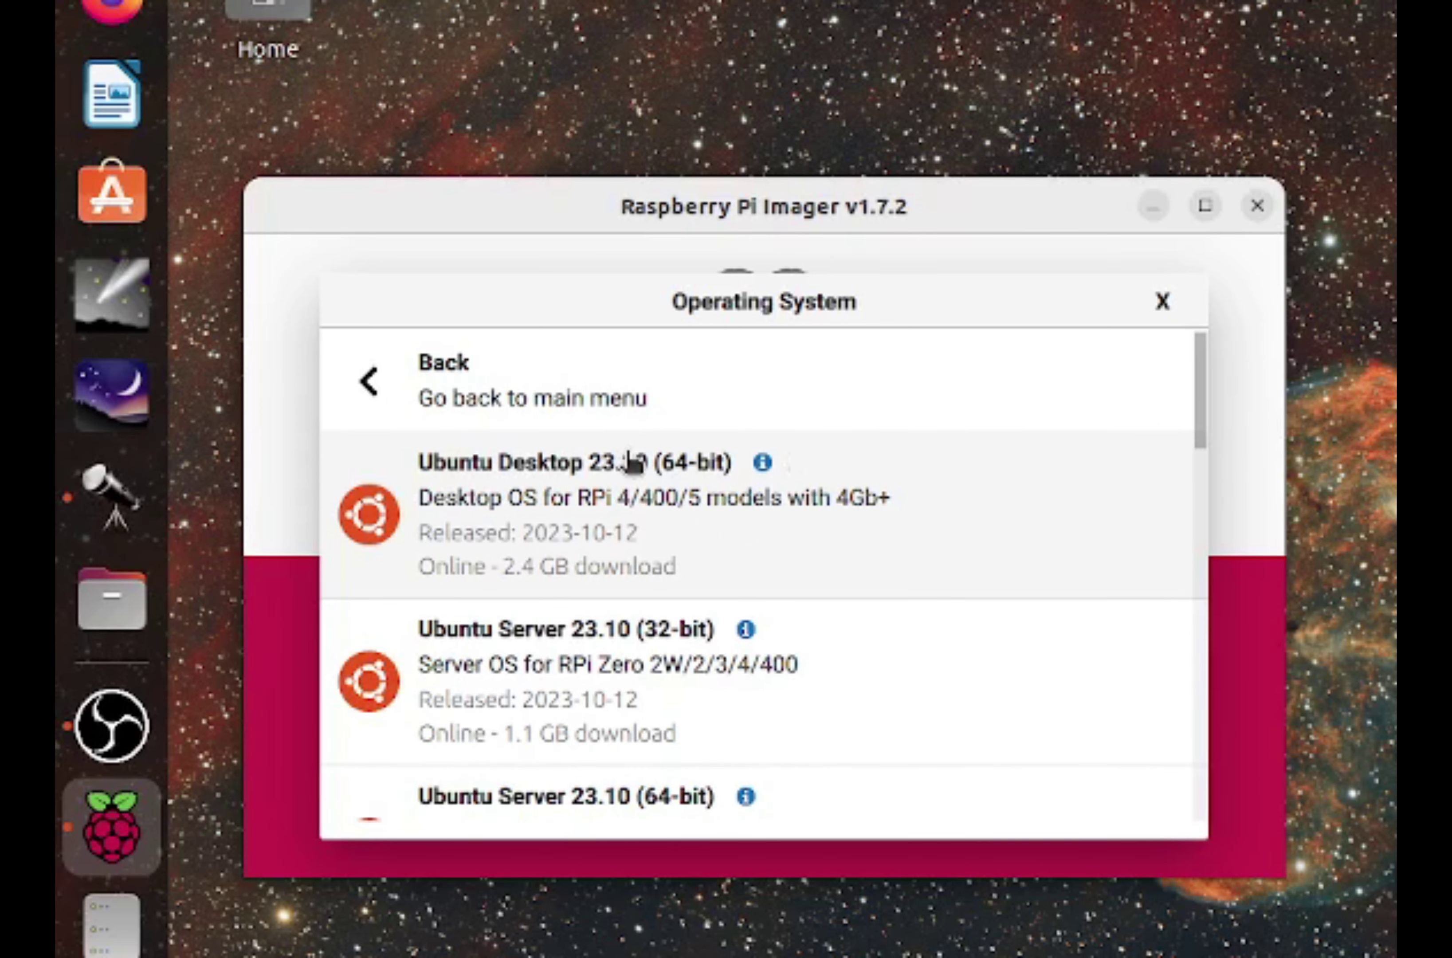
left_click(1162, 306)
left_click(529, 664)
left_click(387, 400)
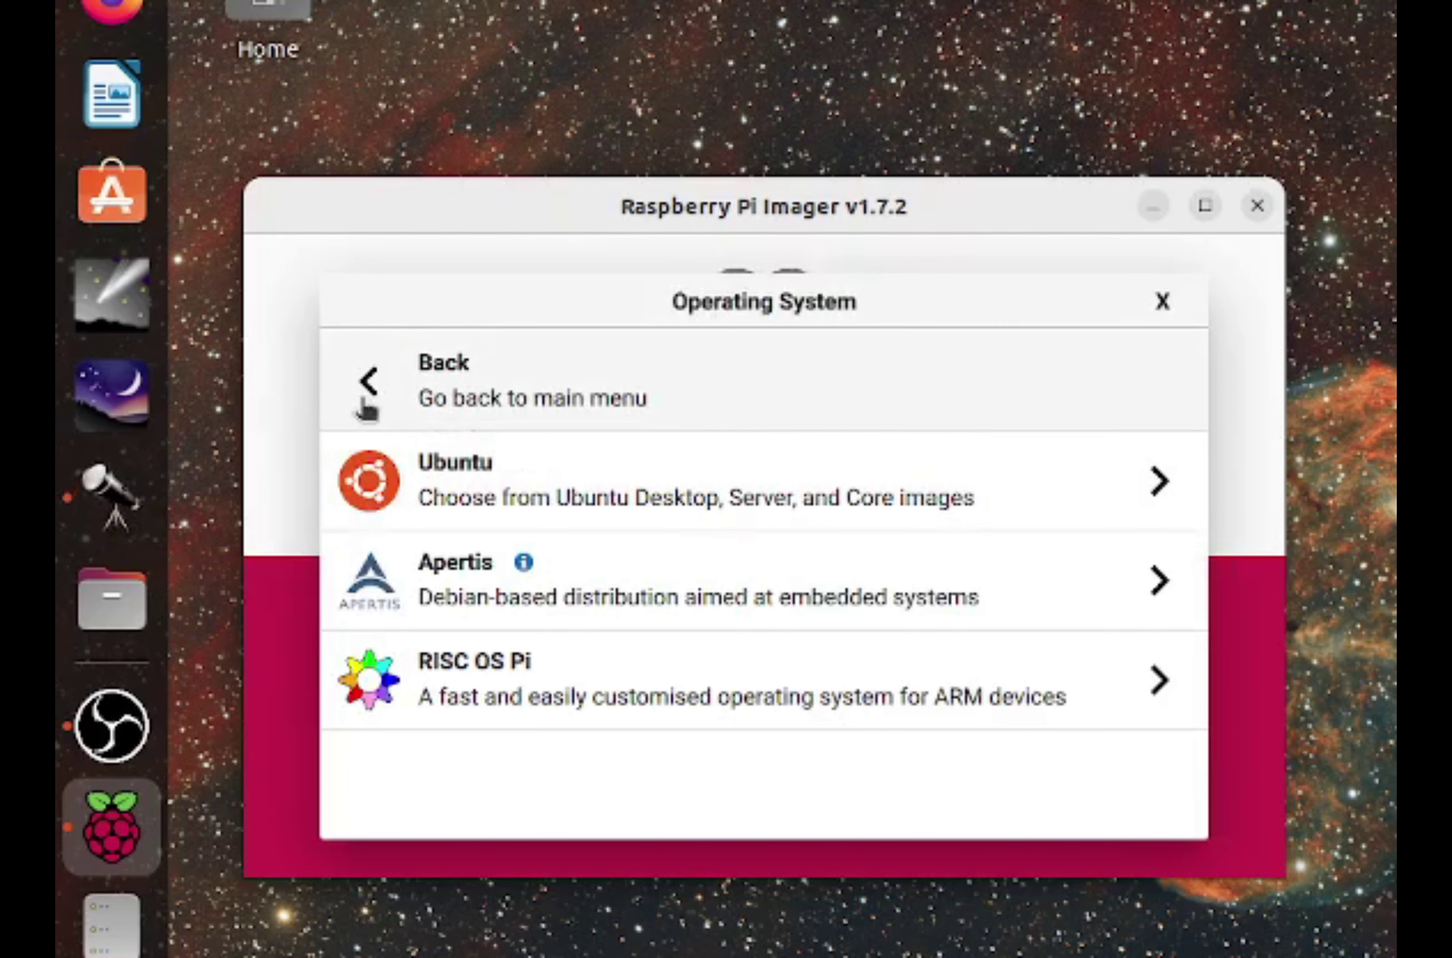
left_click(368, 407)
scroll(416, 426, "up", 5)
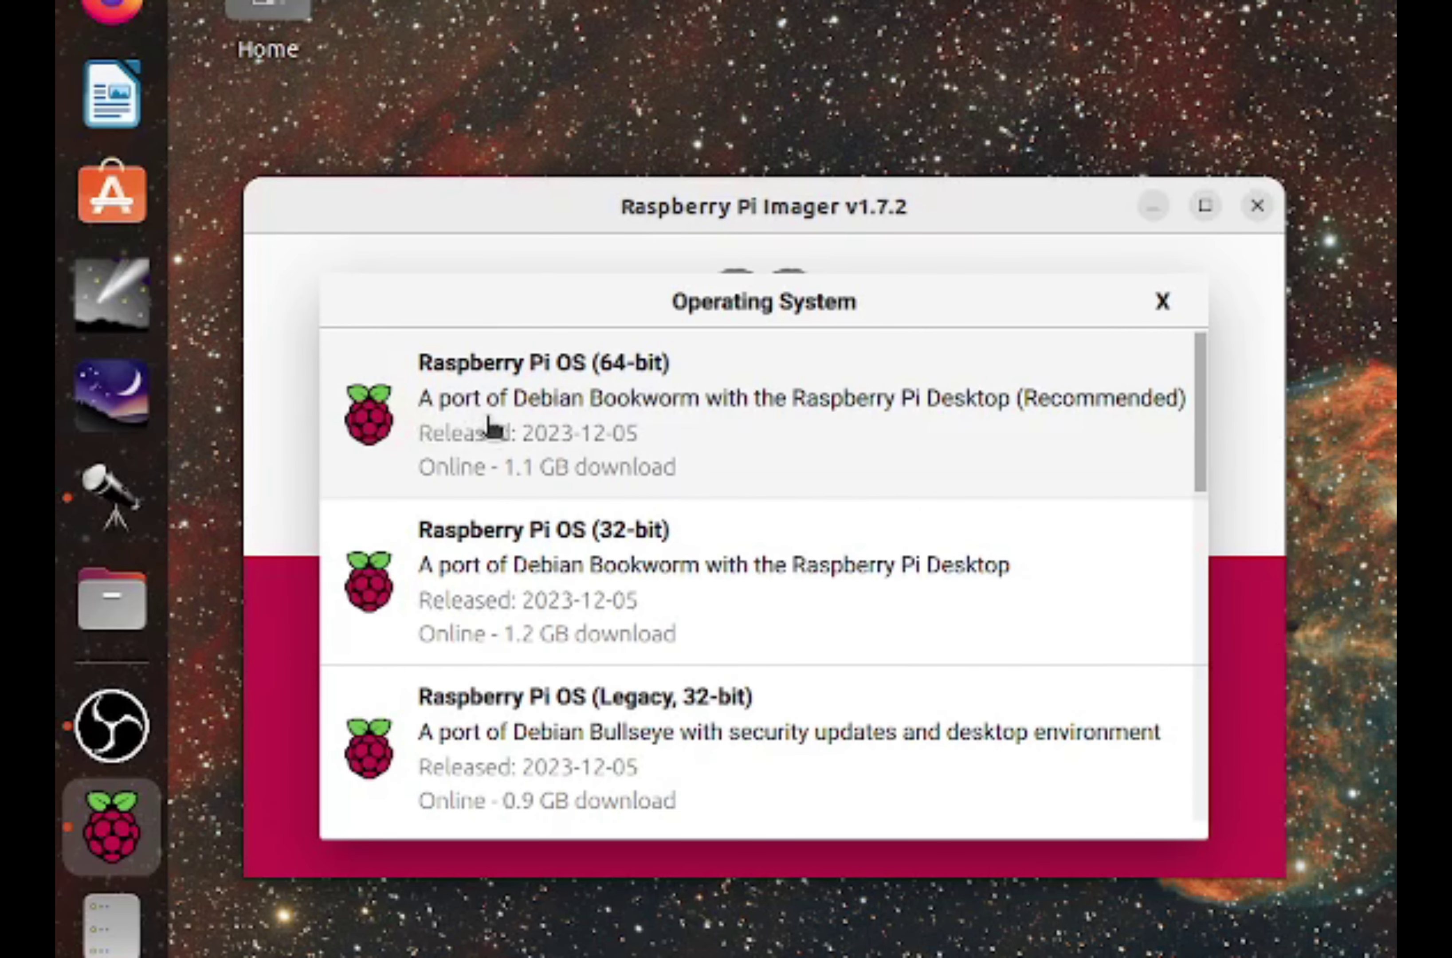
left_click(641, 416)
Step: Write the image to the card, confirming the erase and entering the account password
left_click(1151, 684)
left_click(798, 666)
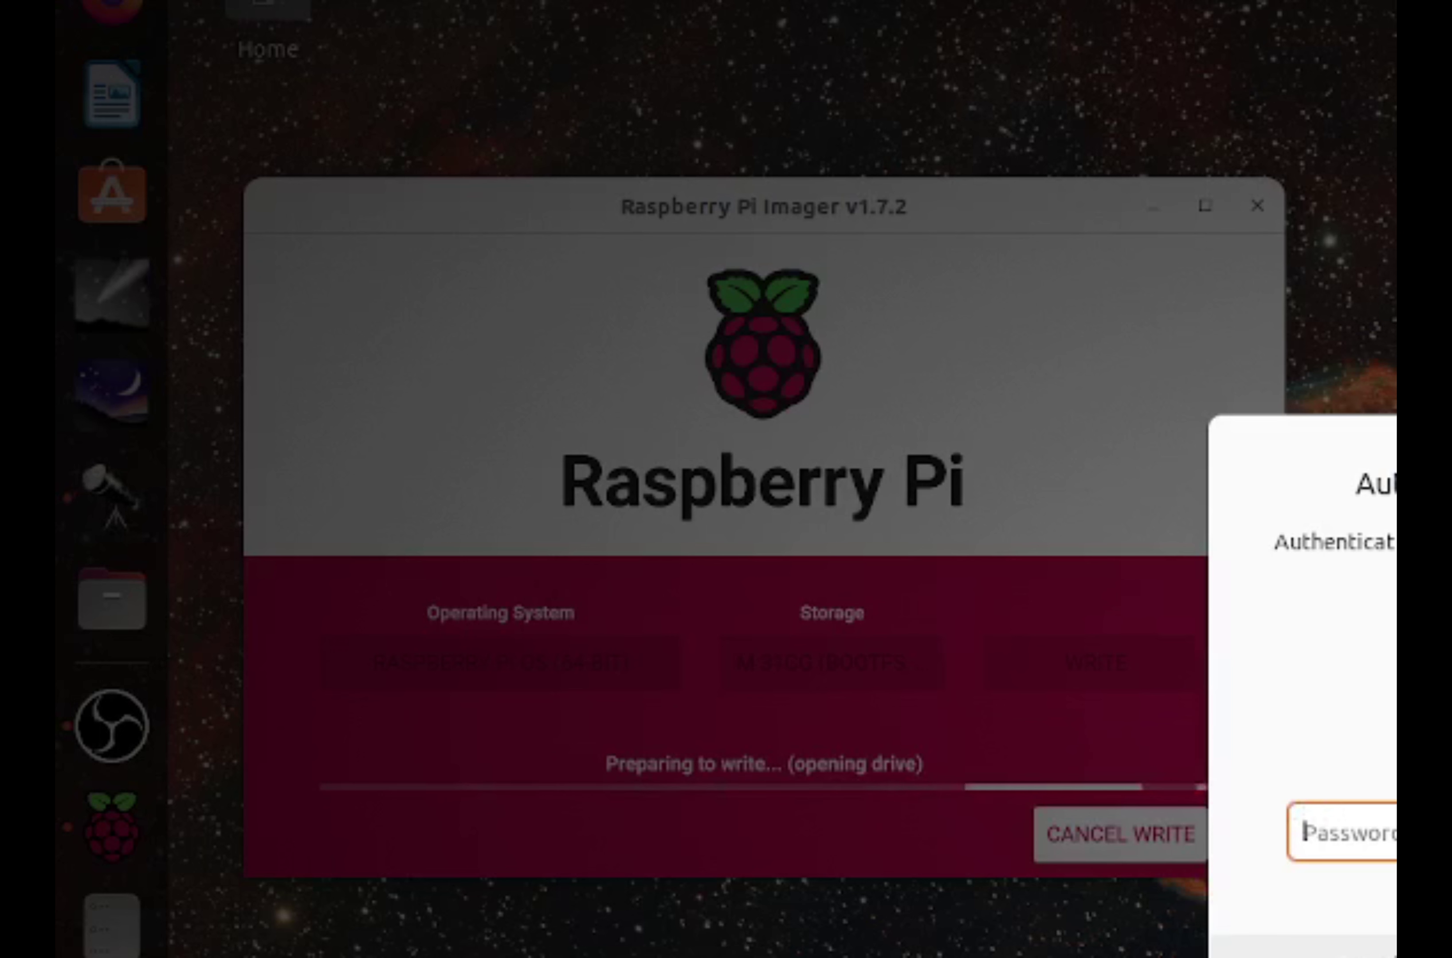
type("*****")
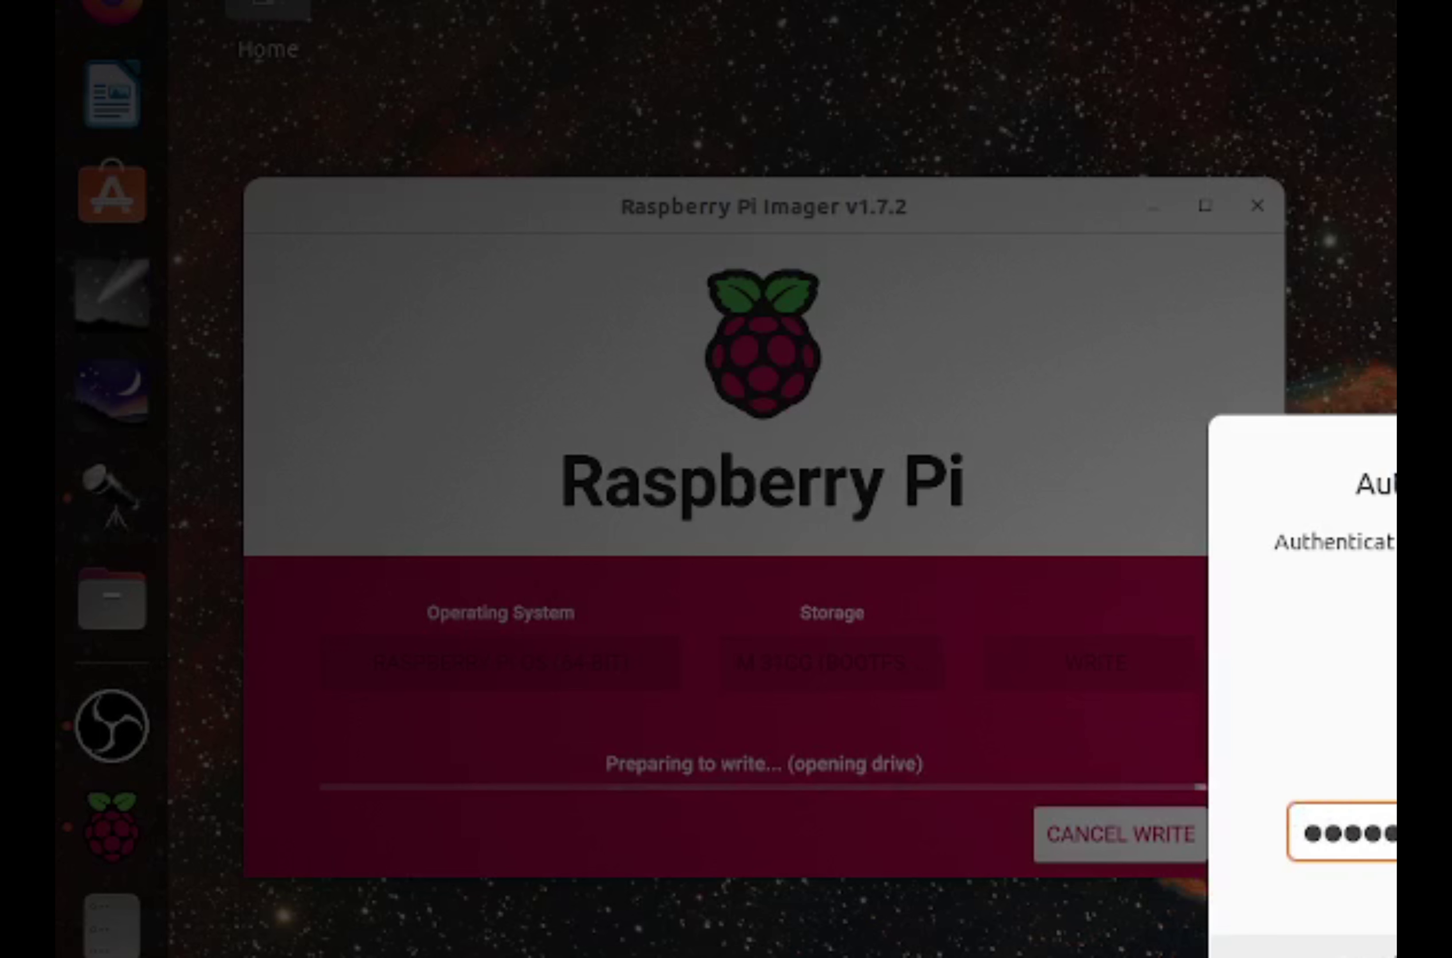
key("Return")
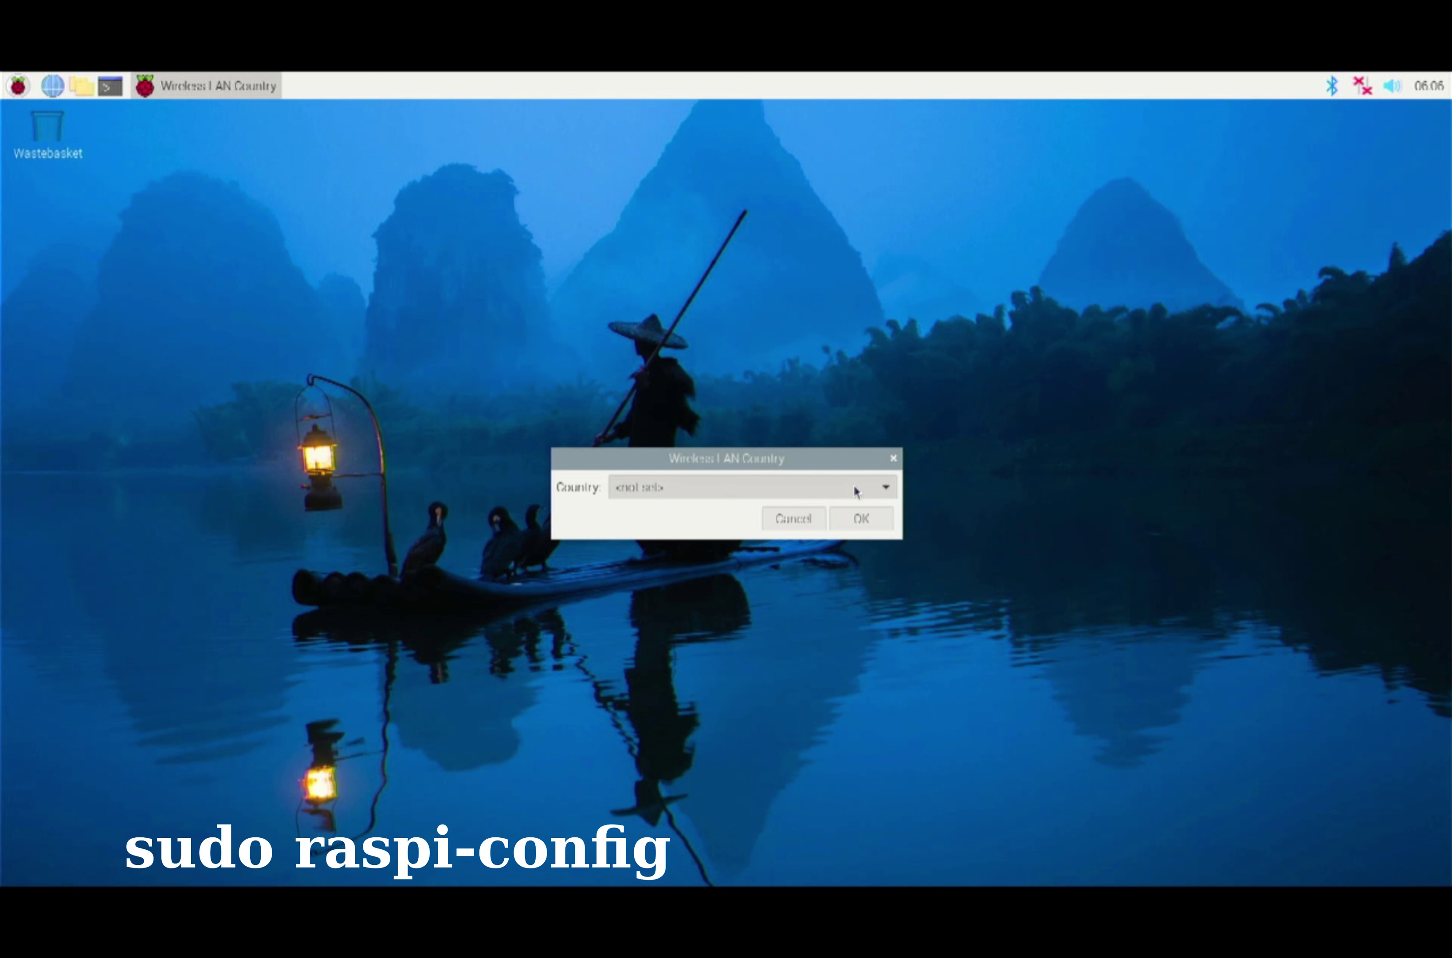
Step: Set the wireless LAN country to AT Austria and confirm
left_click(856, 492)
scroll(836, 581, "down", 5)
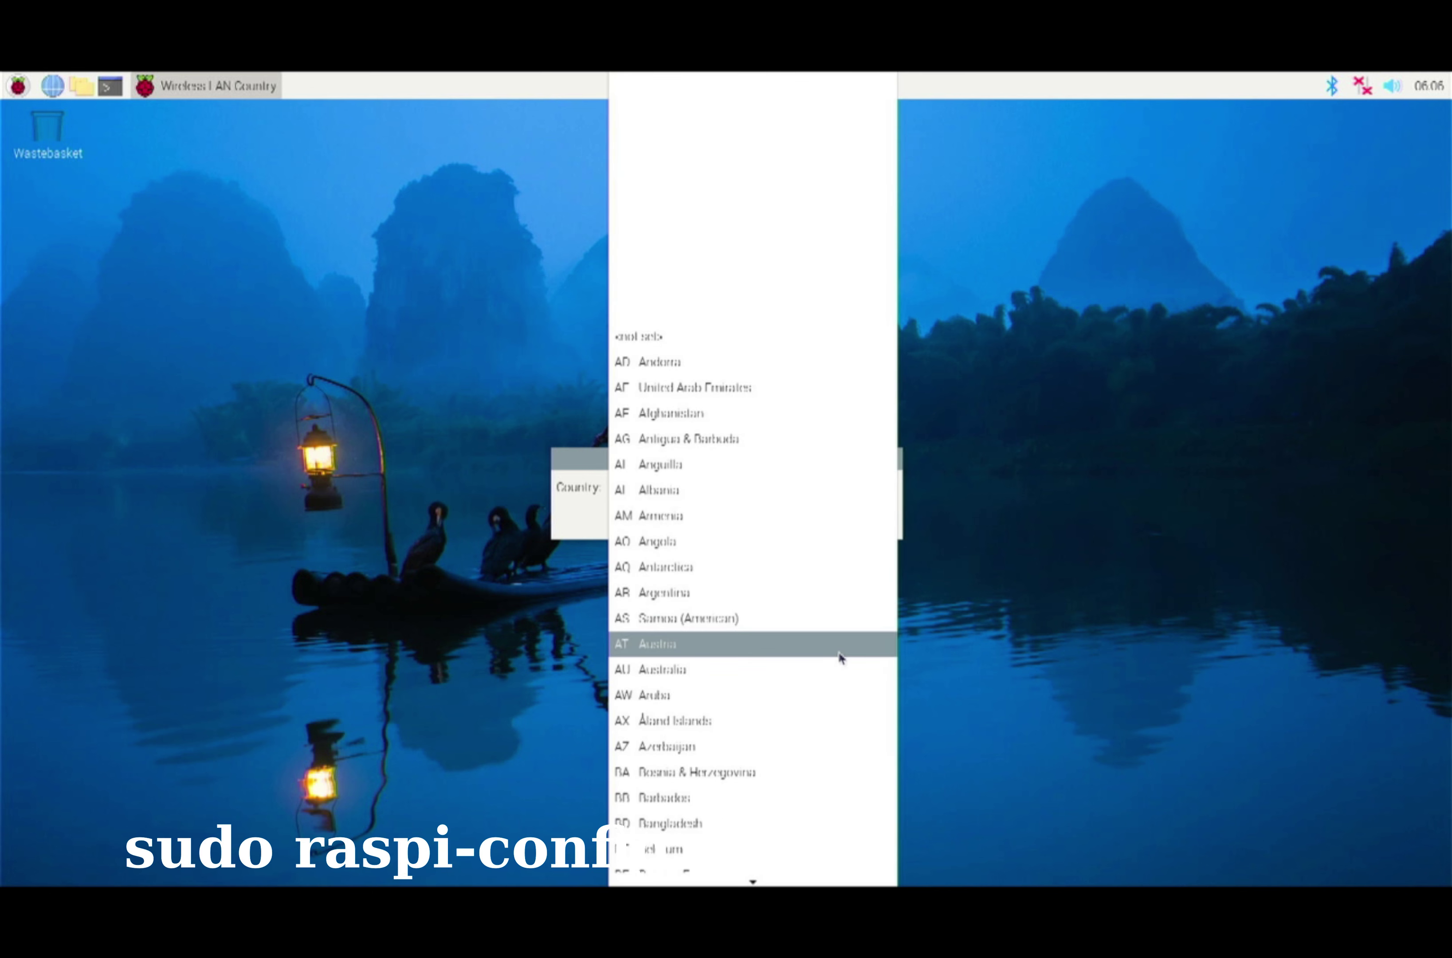
left_click(839, 646)
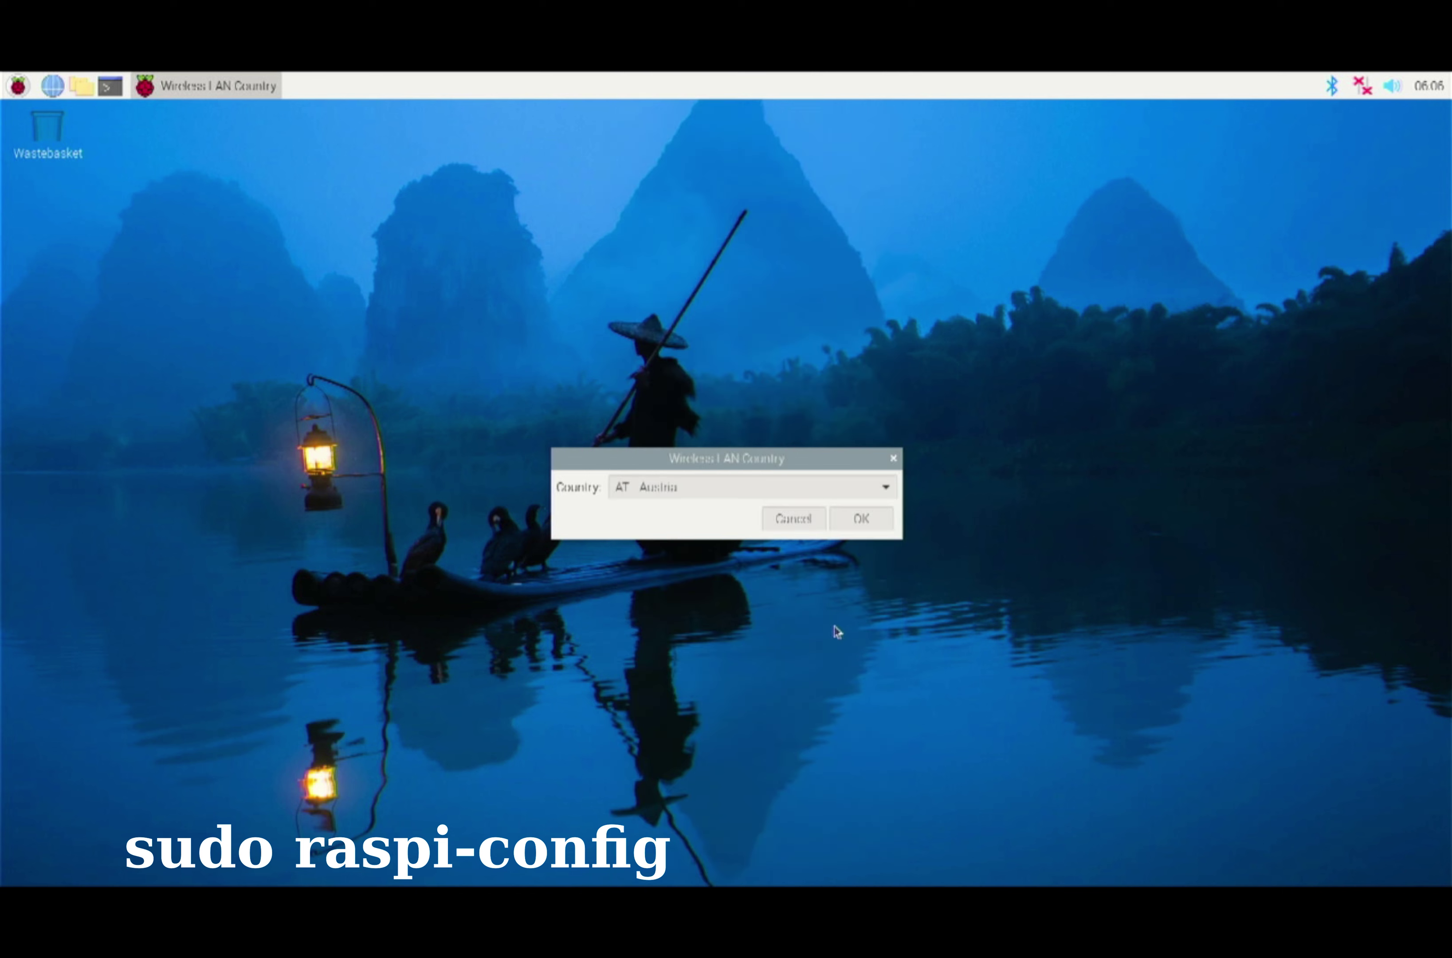
left_click(855, 518)
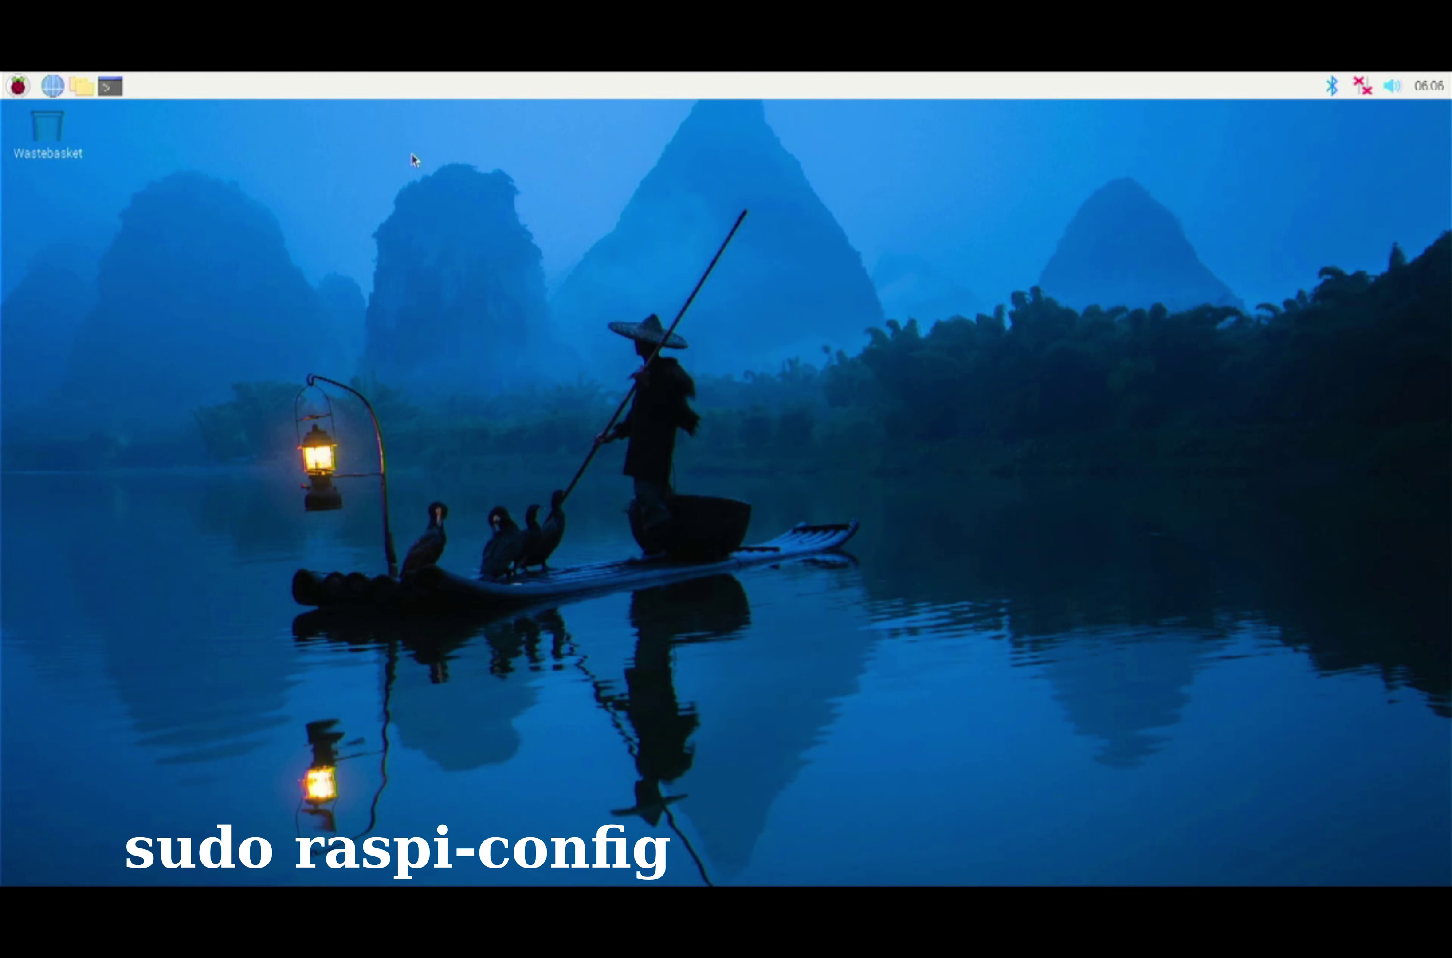
Step: In a terminal, run sudo raspi-config, correcting the mistyped raspi/config command
left_click(110, 86)
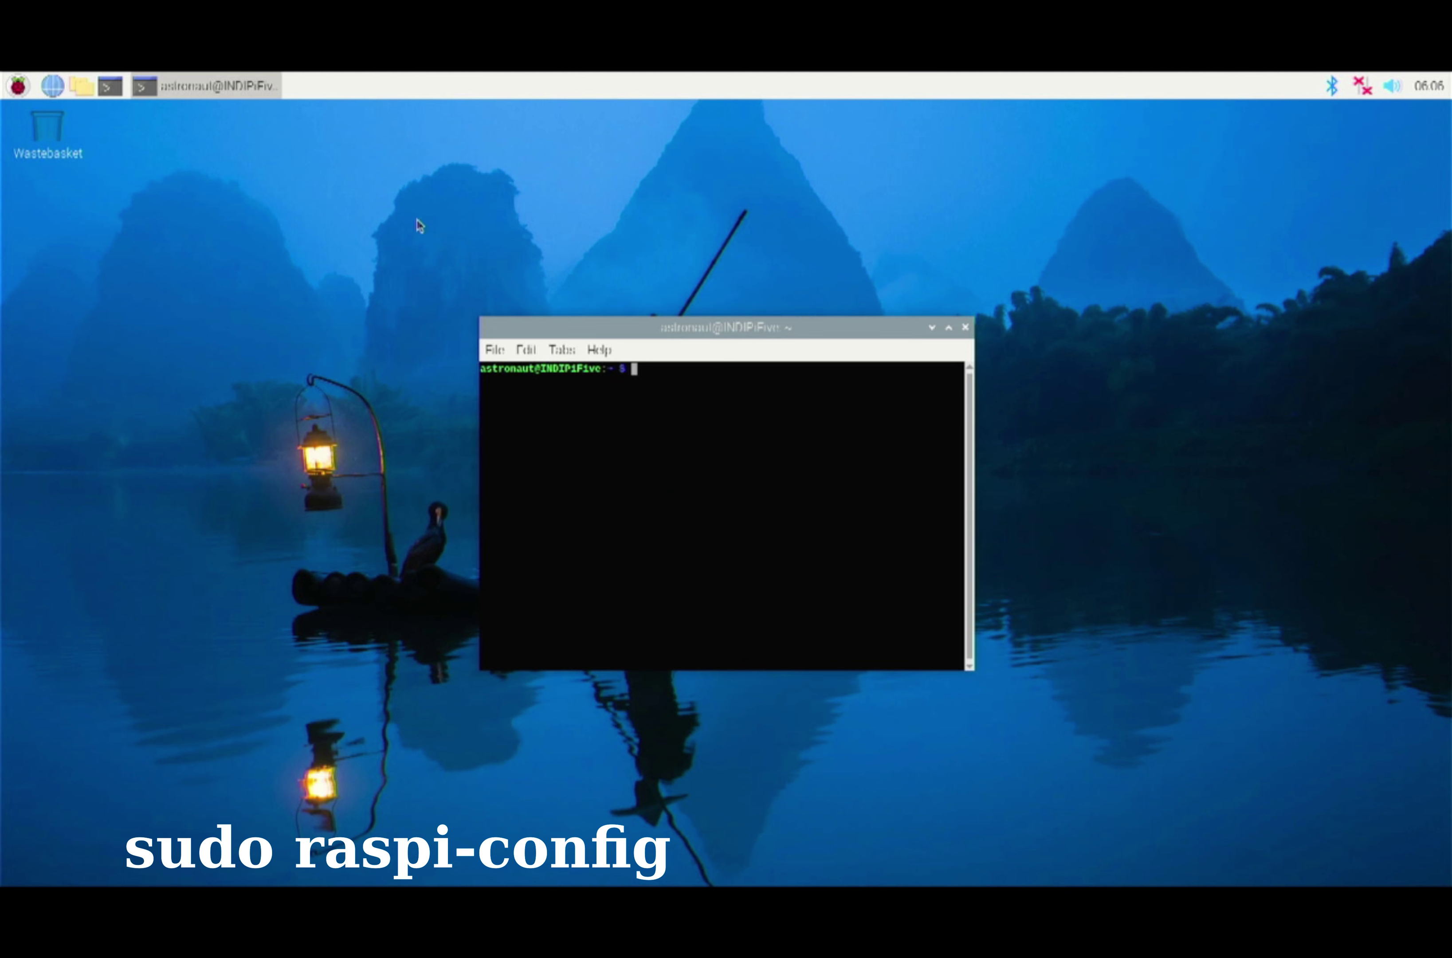
type("sudo raspi/config")
key("Return")
key("Up")
key("Left")
key("Left")
key("Left")
key("Left")
key("Left")
key("Left")
key("BackSpace")
type("-")
key("Return")
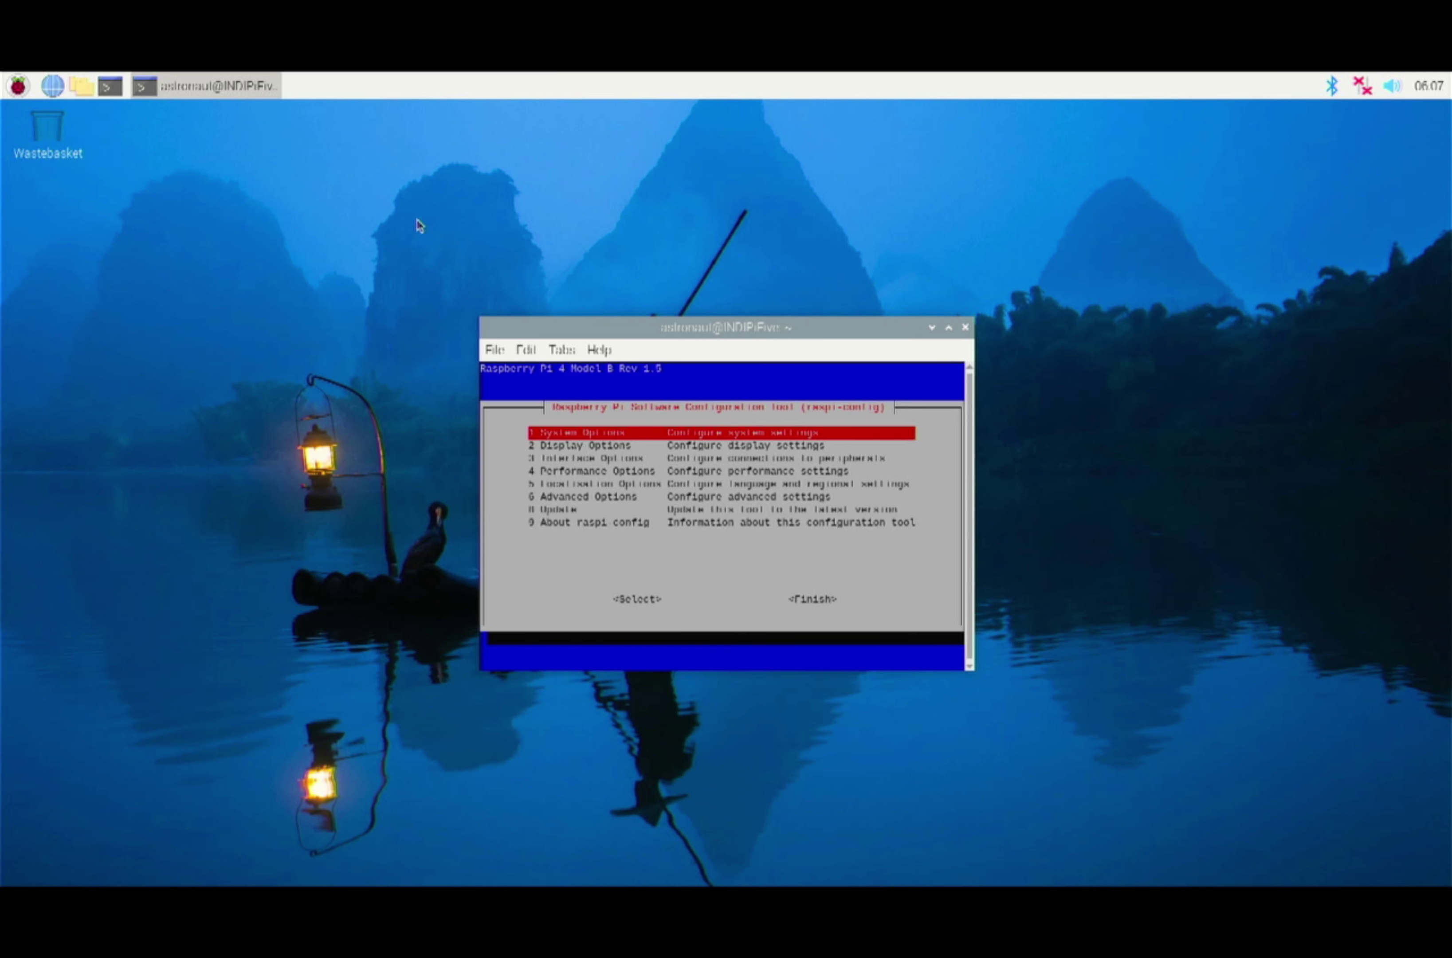
Step: Join the RouterPendragon Wi-Fi network by entering its SSID and passphrase
key("Return")
key("Return")
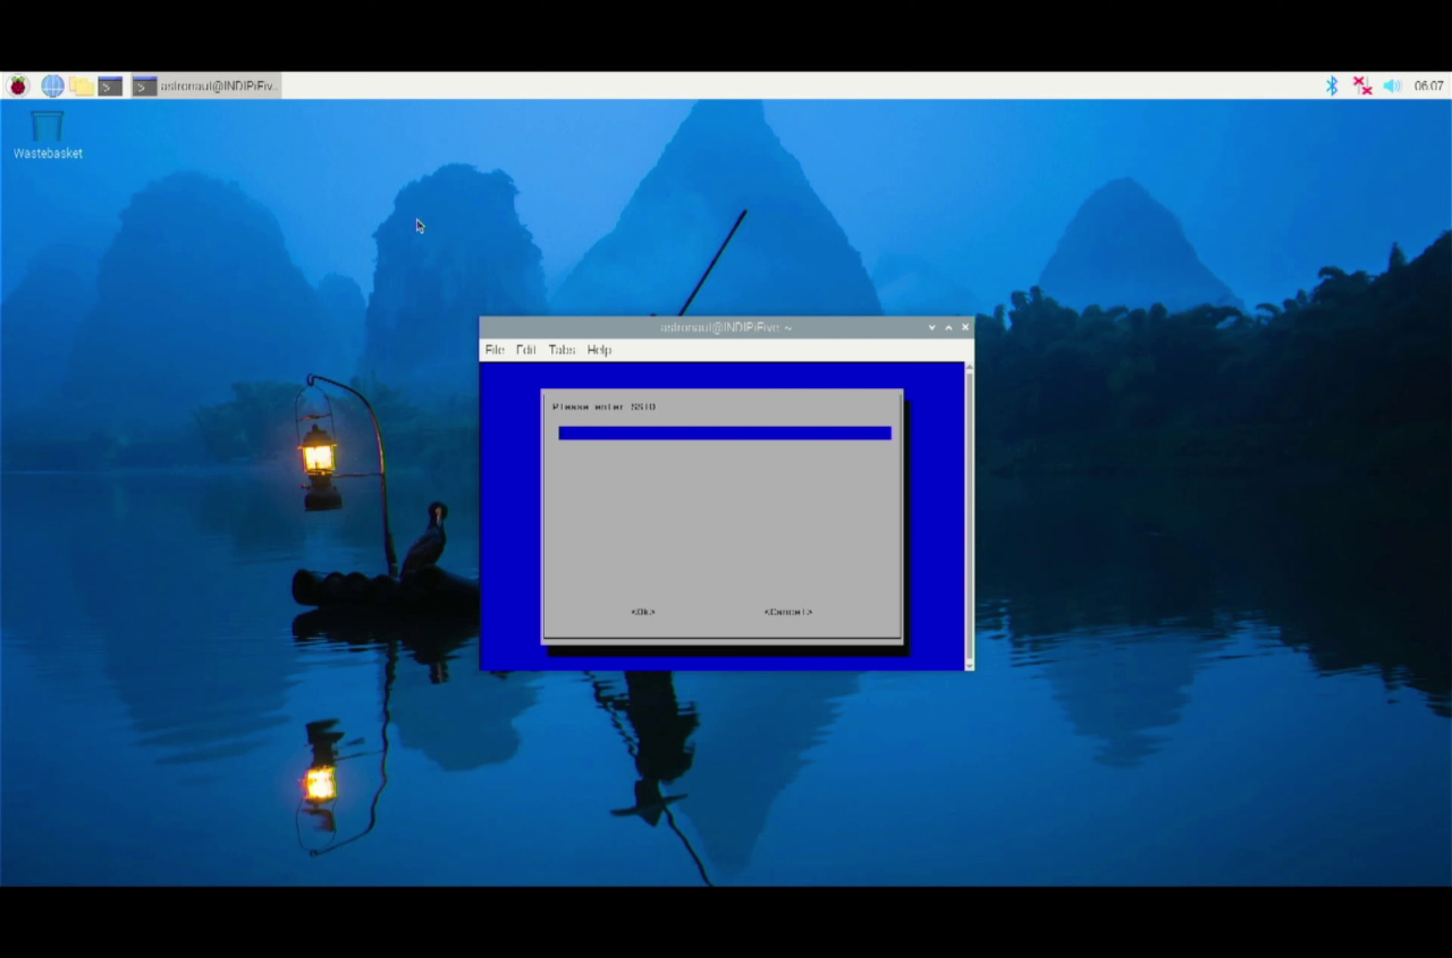
type("RouterPendragon")
key("Tab")
key("Return")
type("************")
key("Tab")
key("Return")
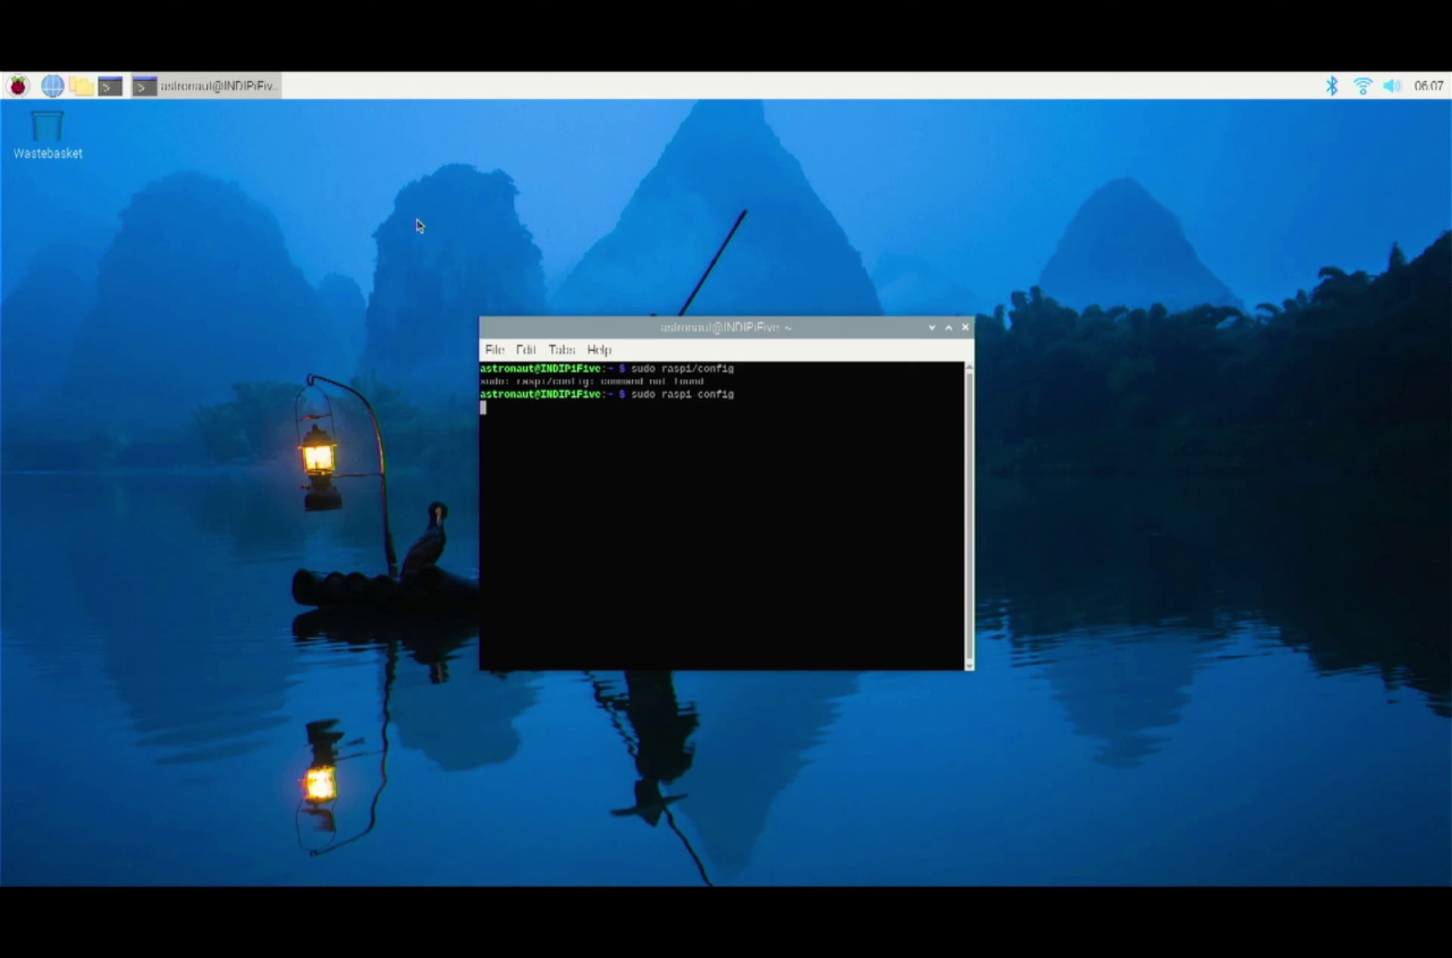
Step: Set Boot / Auto Login to B4 Desktop Autologin
key("Return")
key("Down")
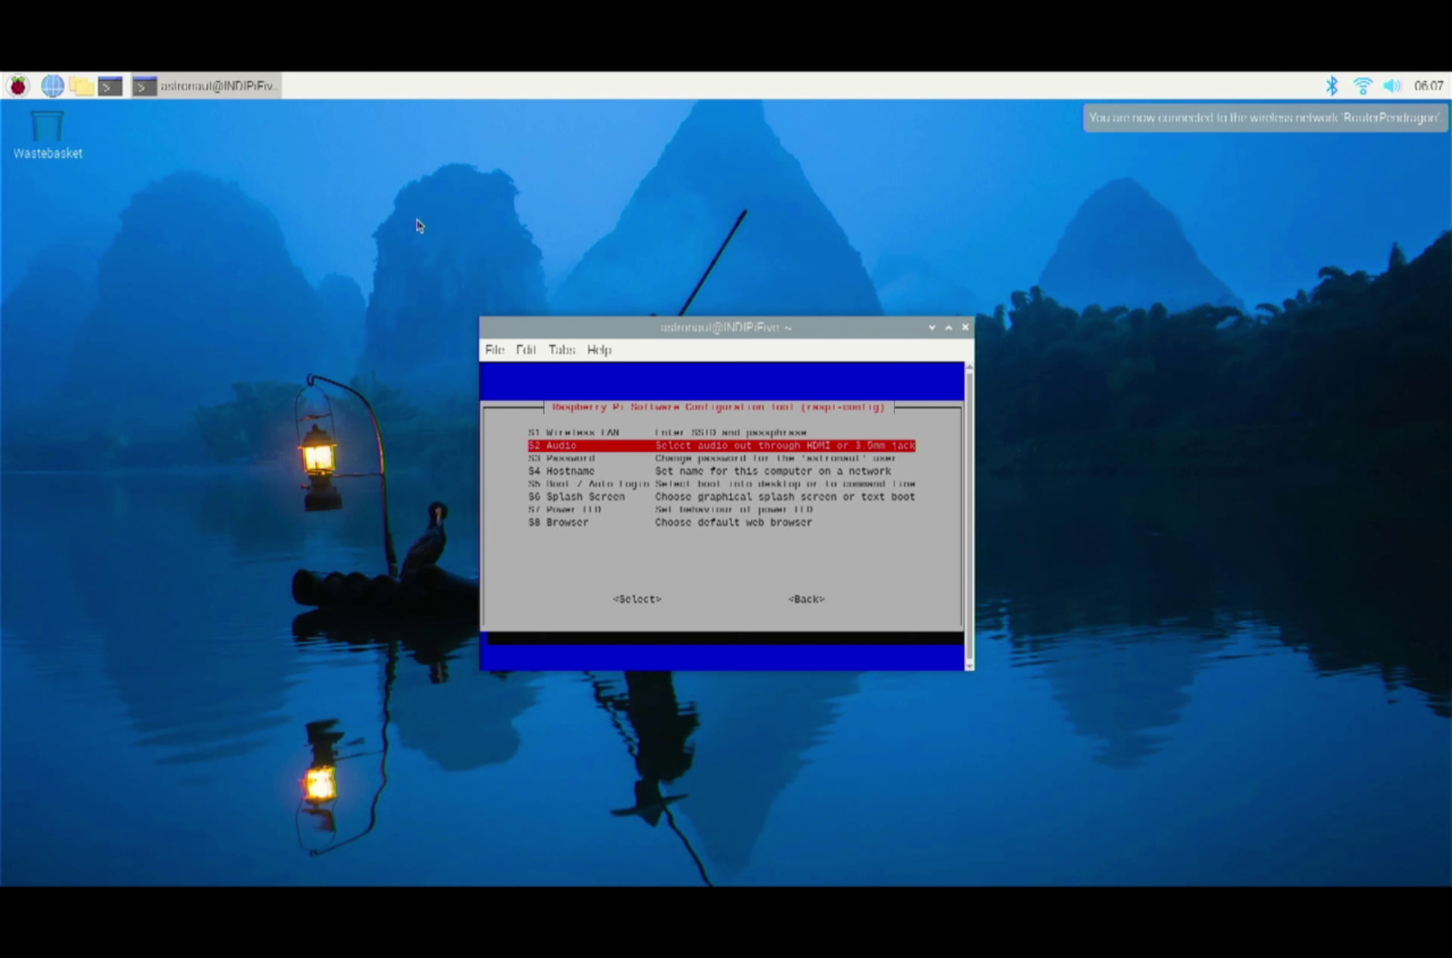
key("Down")
key("Down")
key("Down")
key("Return")
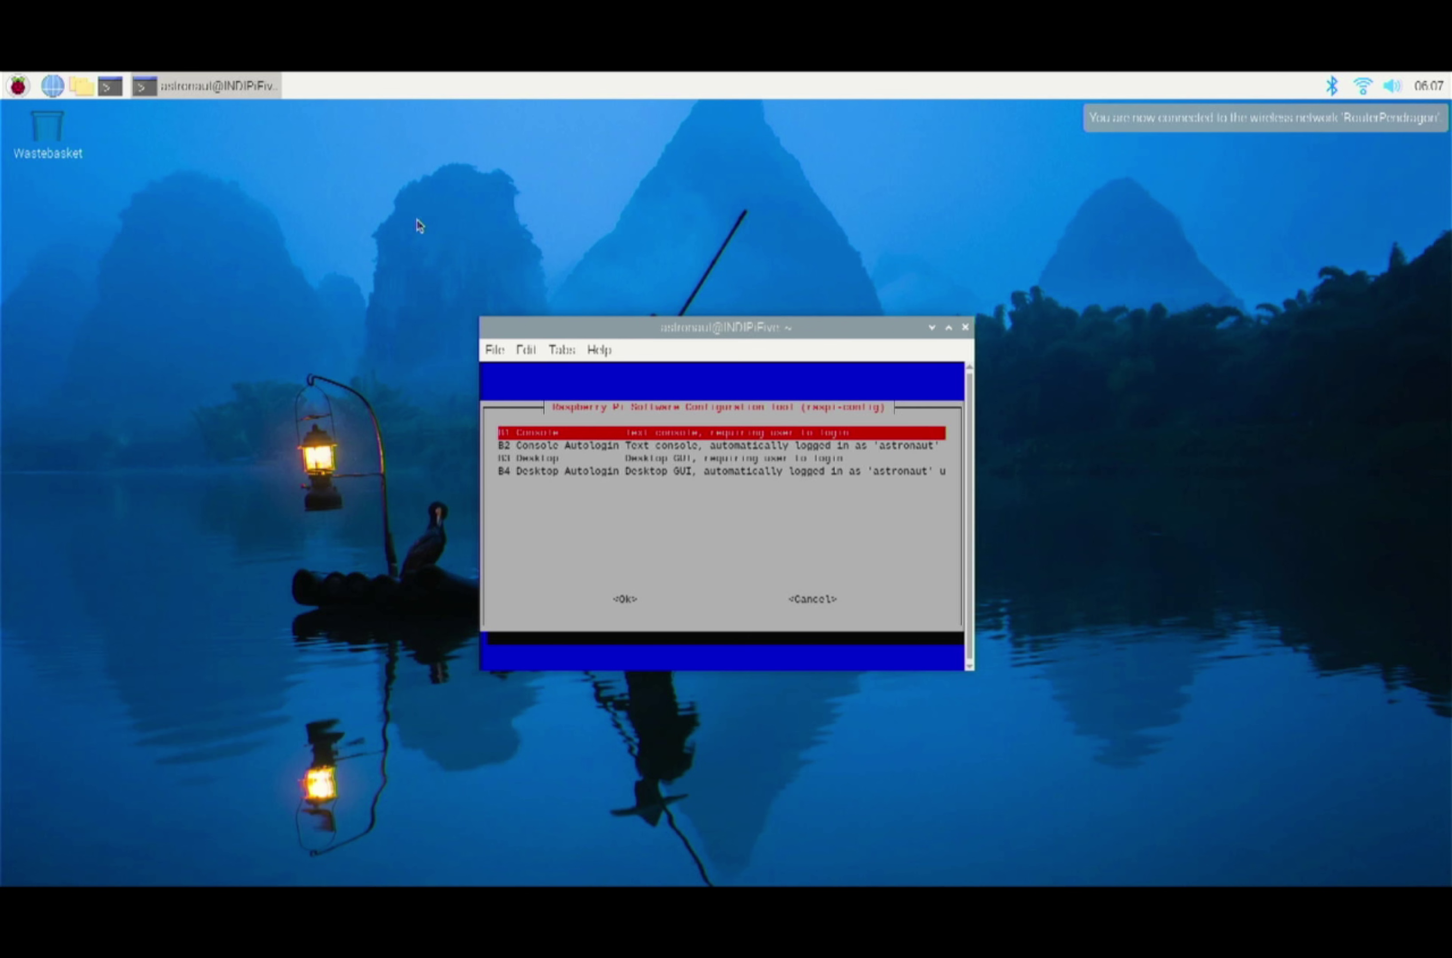
key("Down")
key("Down")
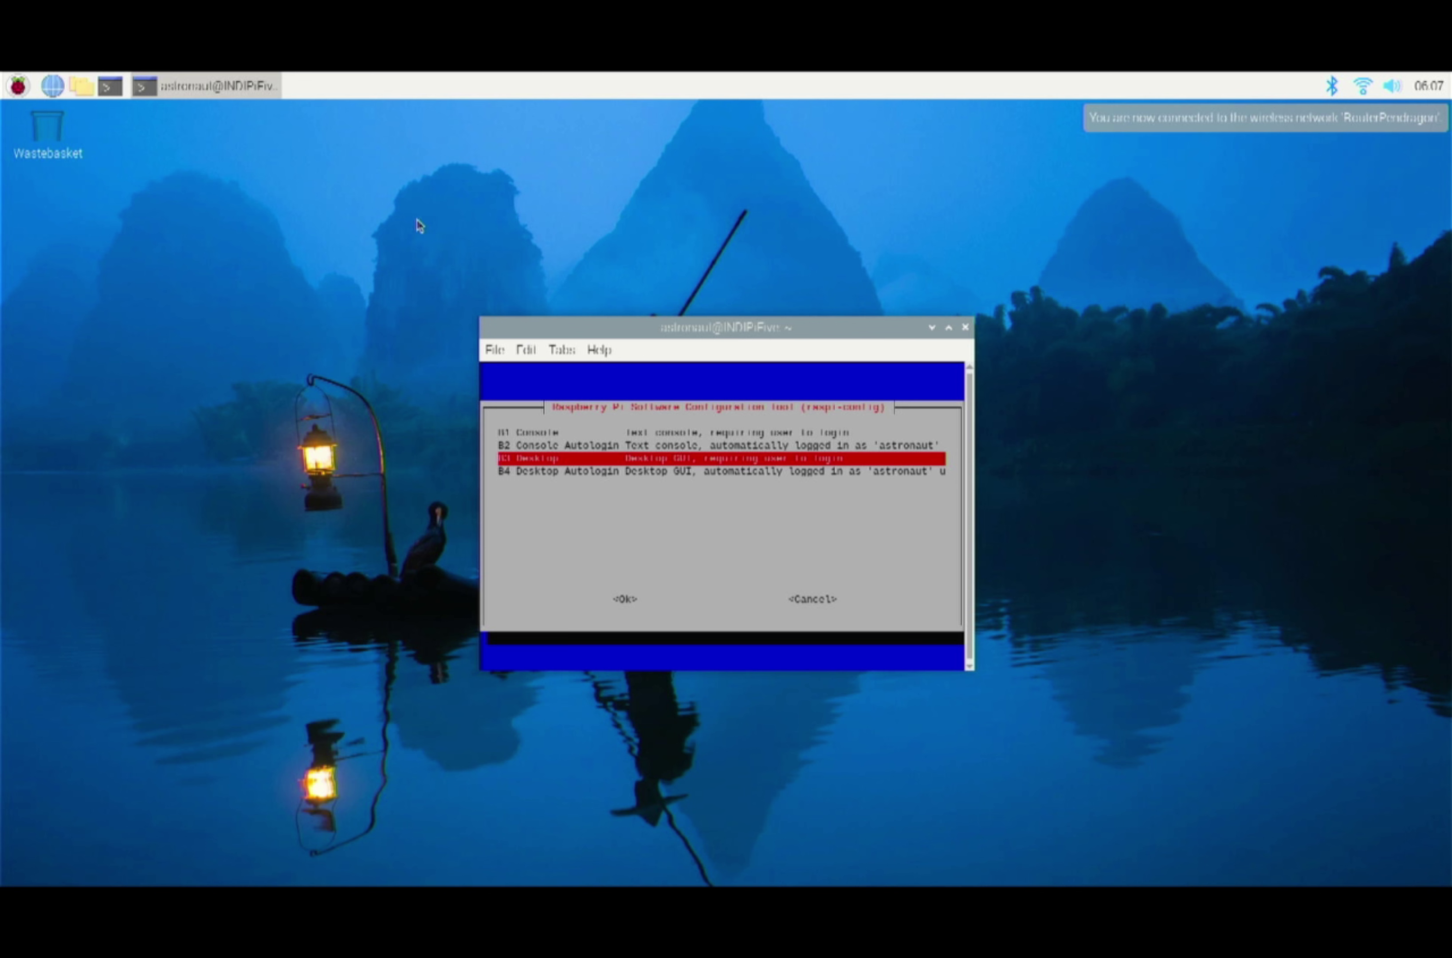
key("Down")
key("Return")
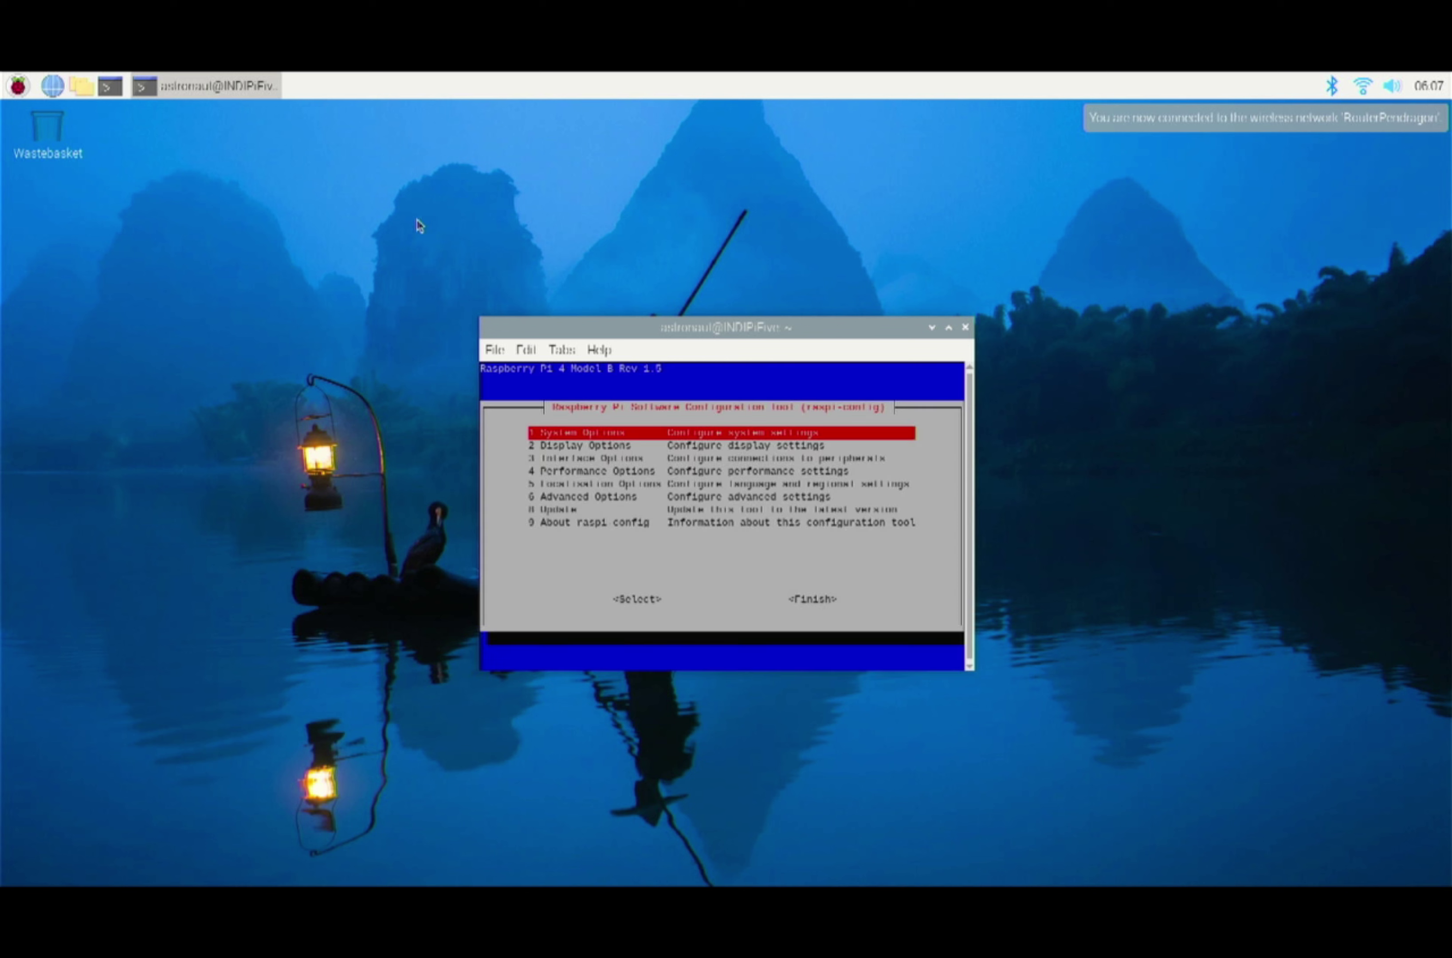
Step: Under Display Options, set D3 VNC Resolution to 1920x1080 and acknowledge the confirmation
key("Return")
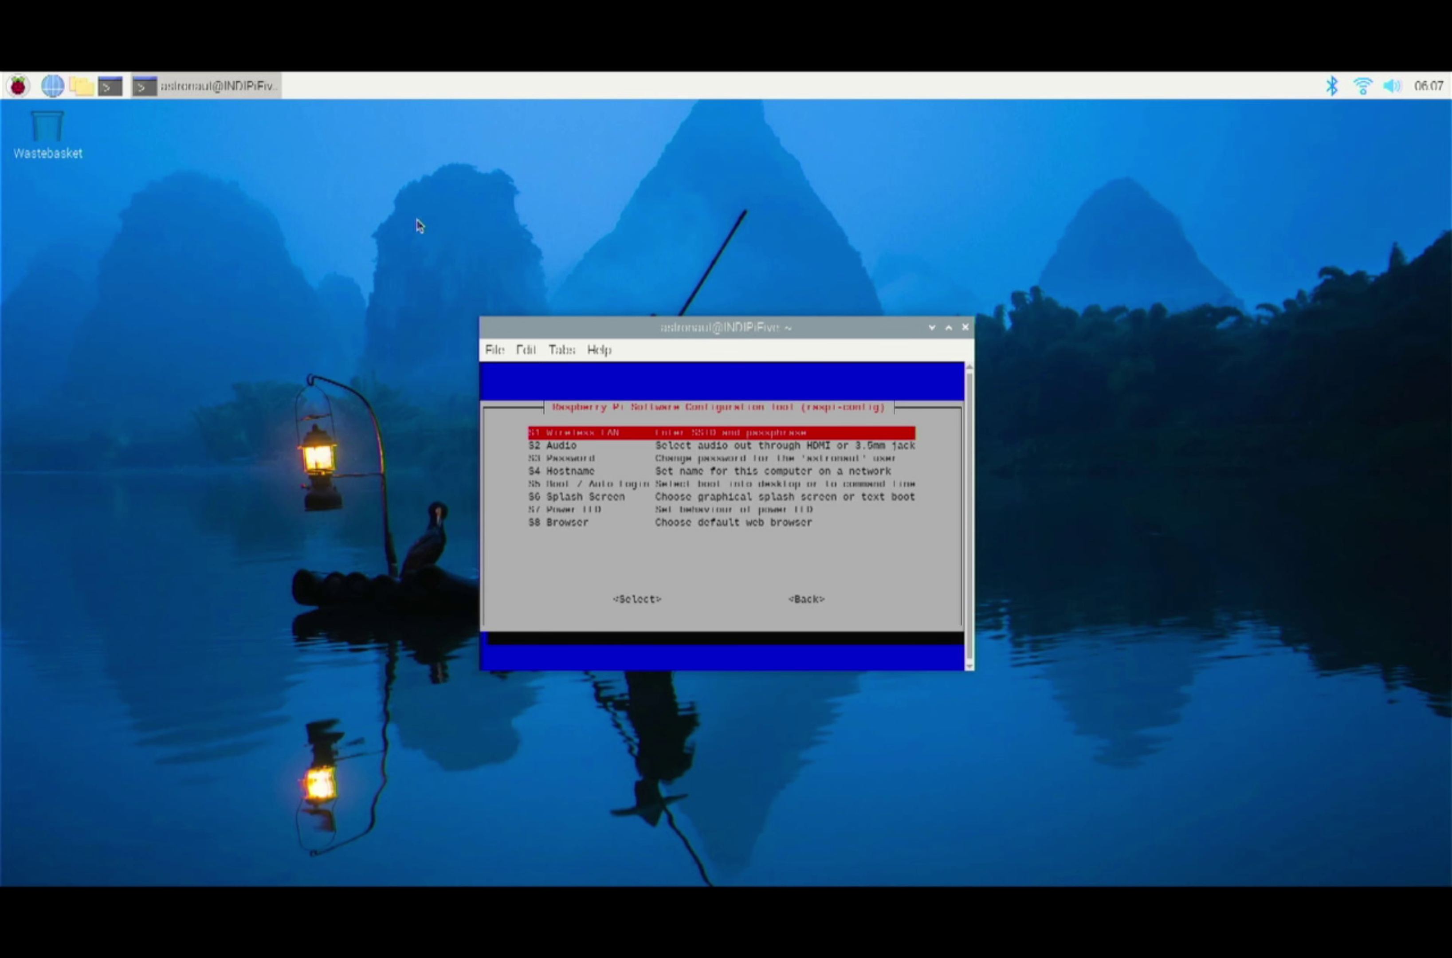
key("Down")
key("Down")
key("Down")
key("Down")
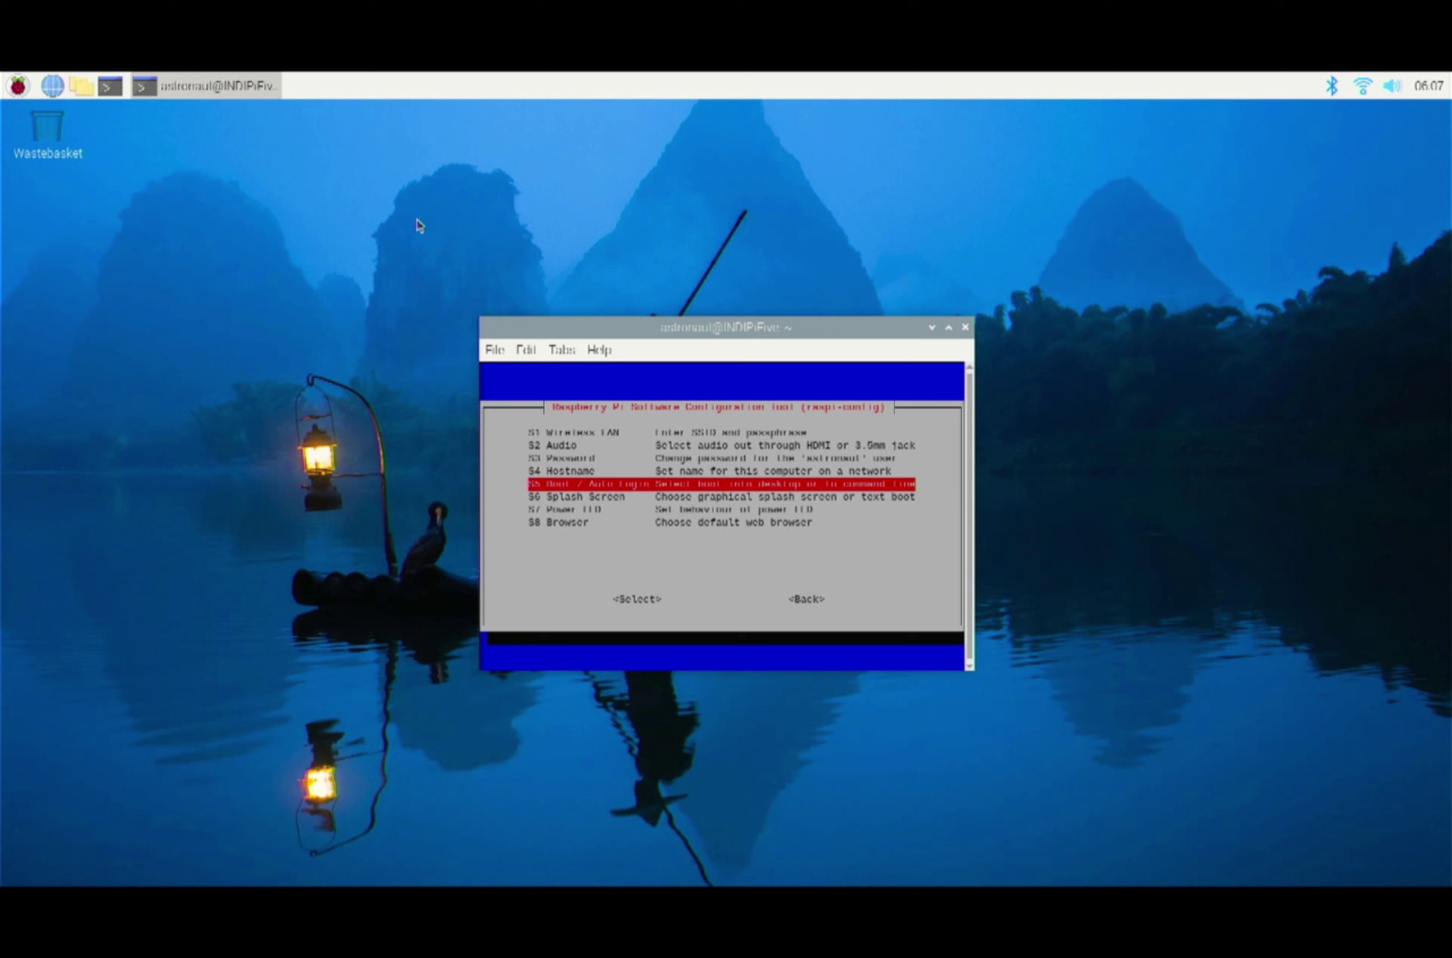
key("Tab")
key("Tab")
key("Return")
key("Down")
key("Return")
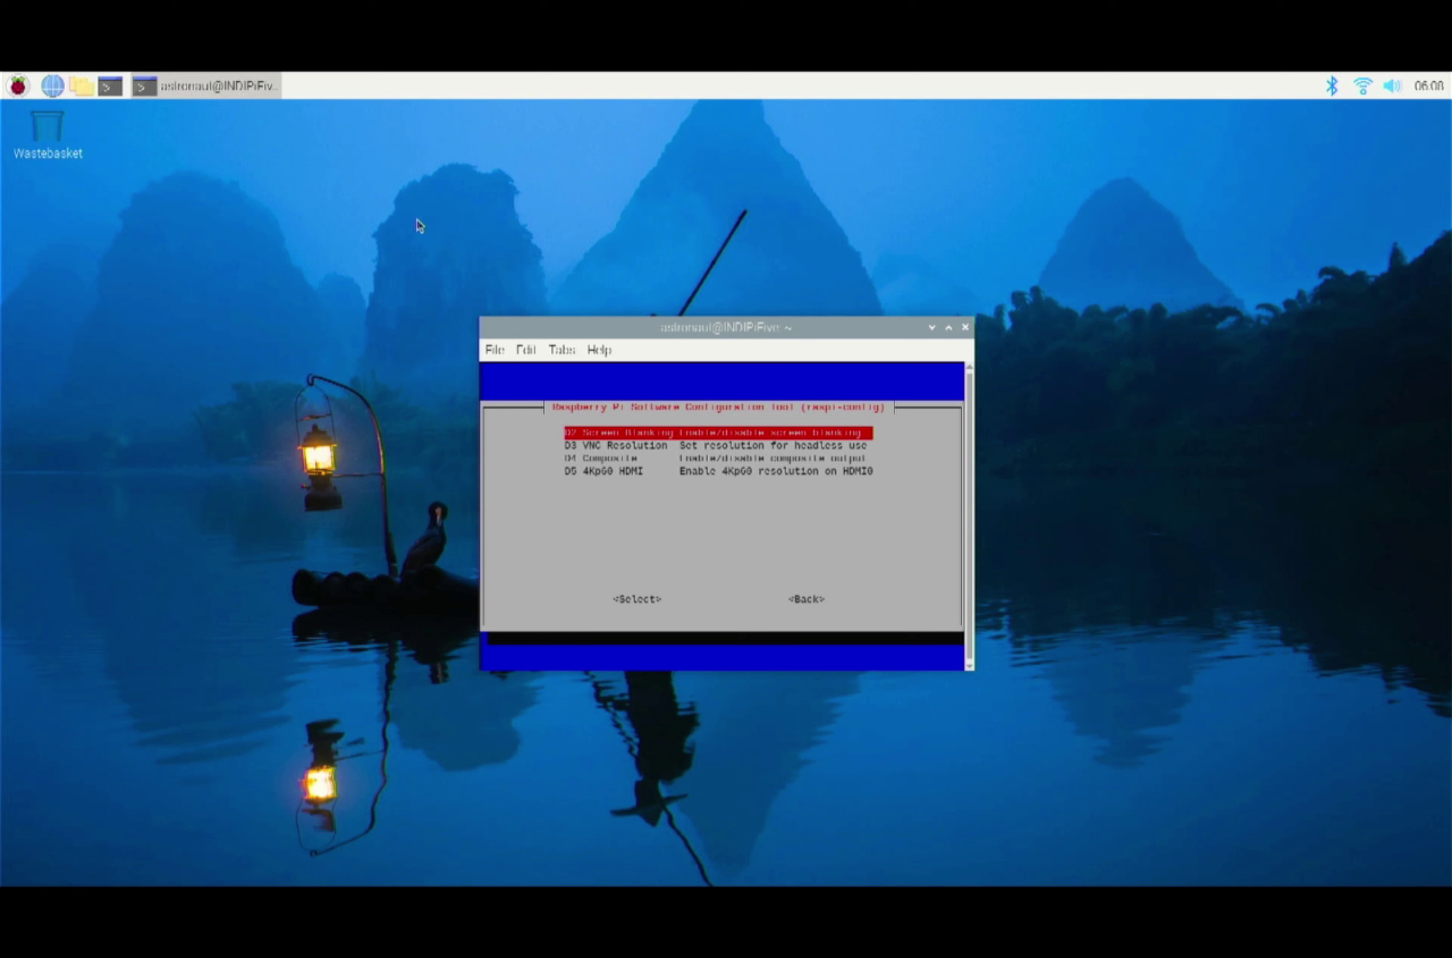
key("Down")
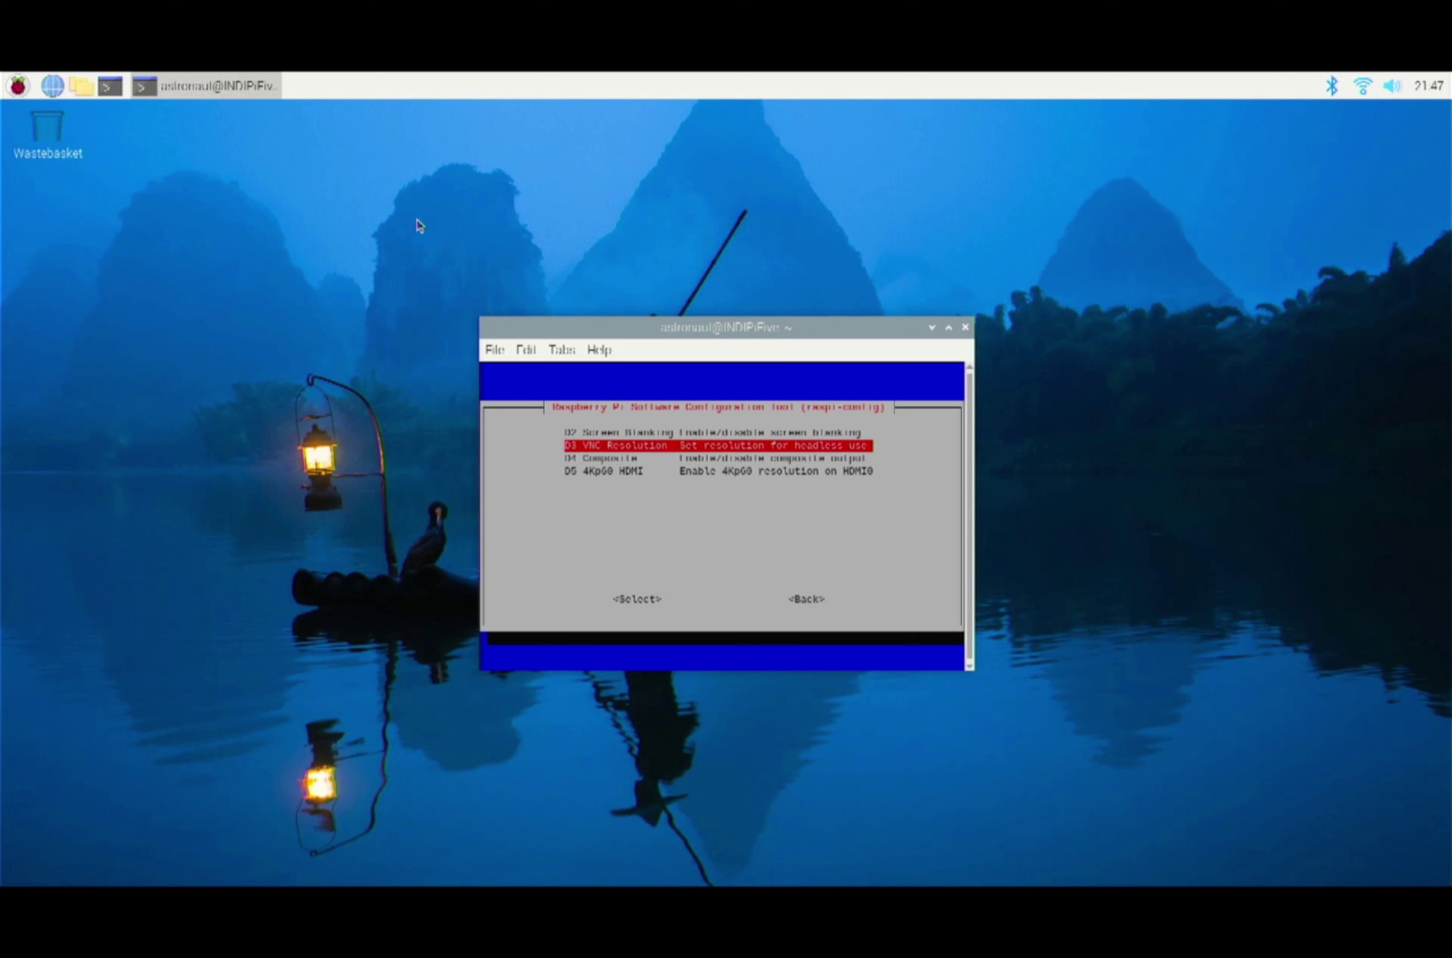
key("Return")
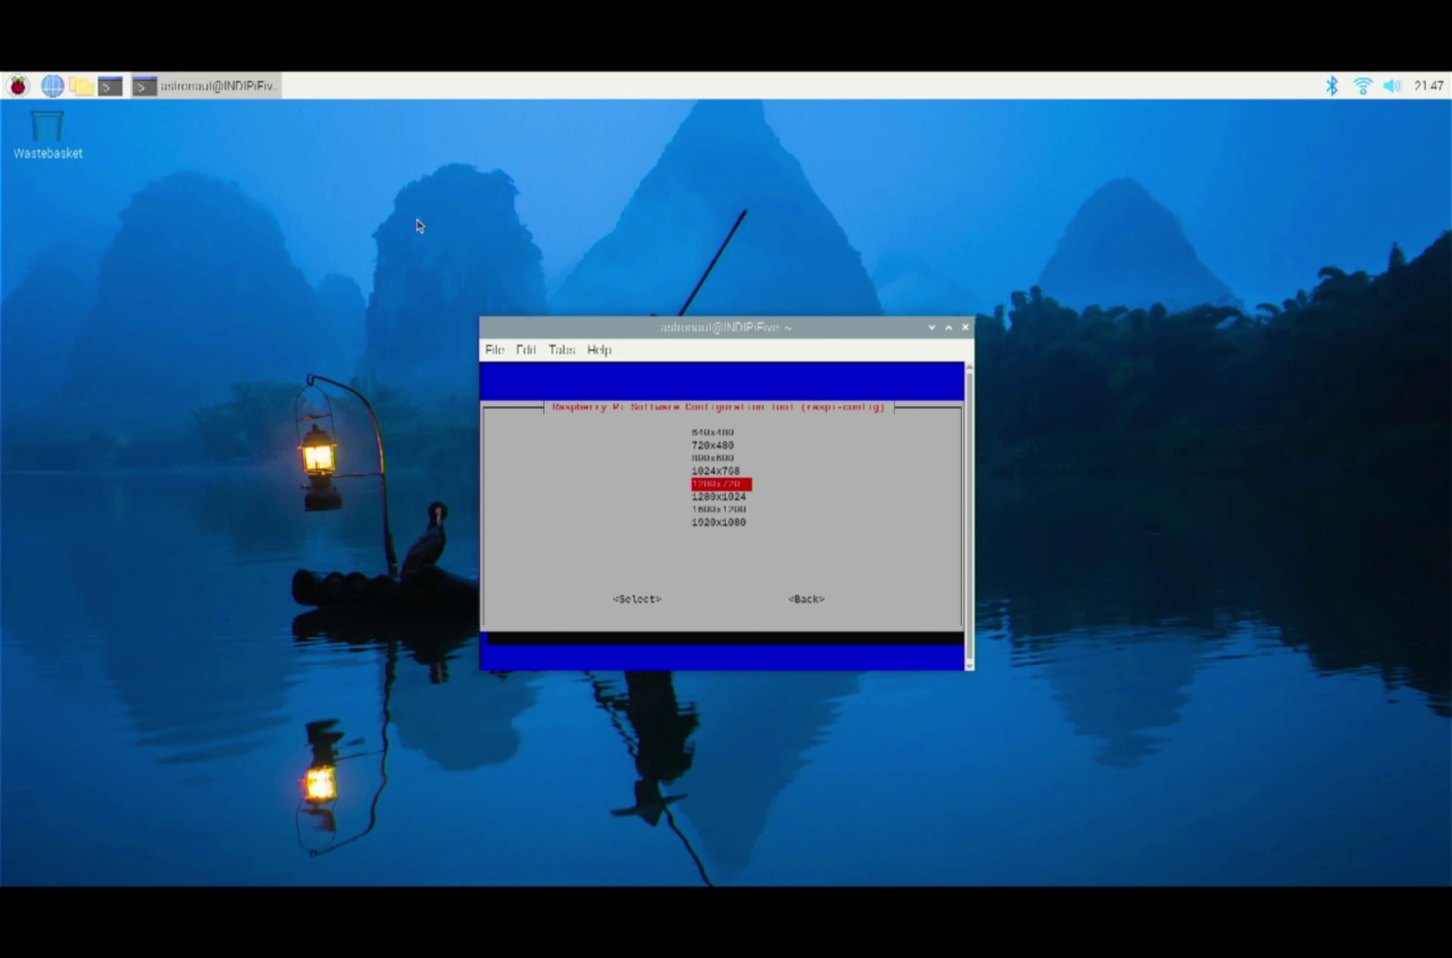
key("Down")
key("Down")
key("Down")
key("Return")
key("Return")
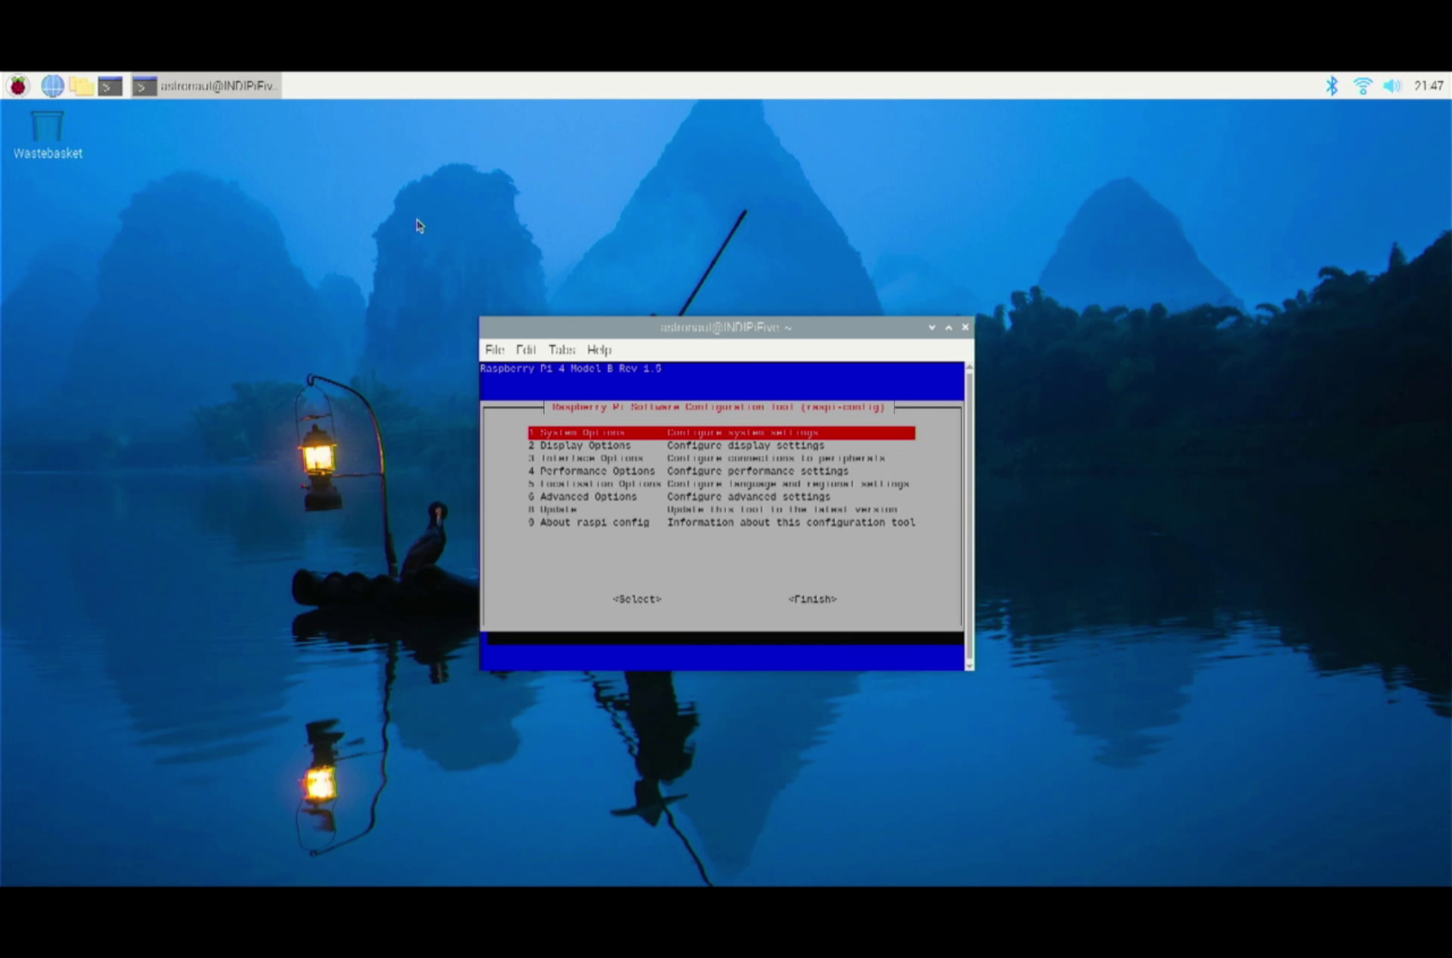
Step: Enable the SSH server in Interface Options
key("Down")
key("Down")
key("Return")
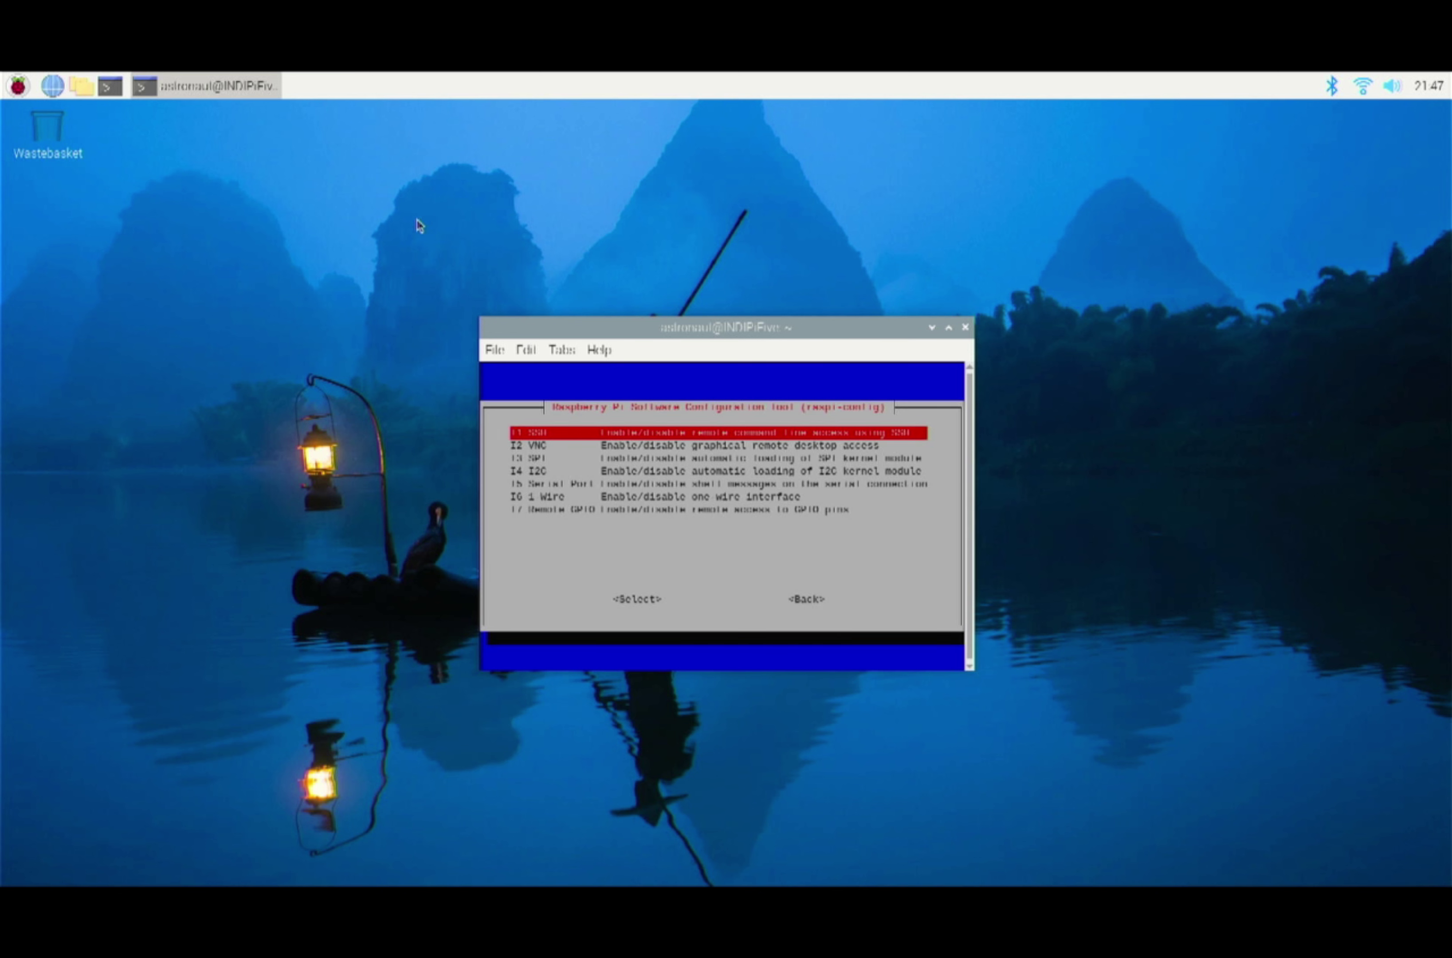
key("Return")
key("ctrl+c")
key("Return")
Step: Enable the VNC server
key("Down")
key("Down")
key("Return")
key("Down")
key("Return")
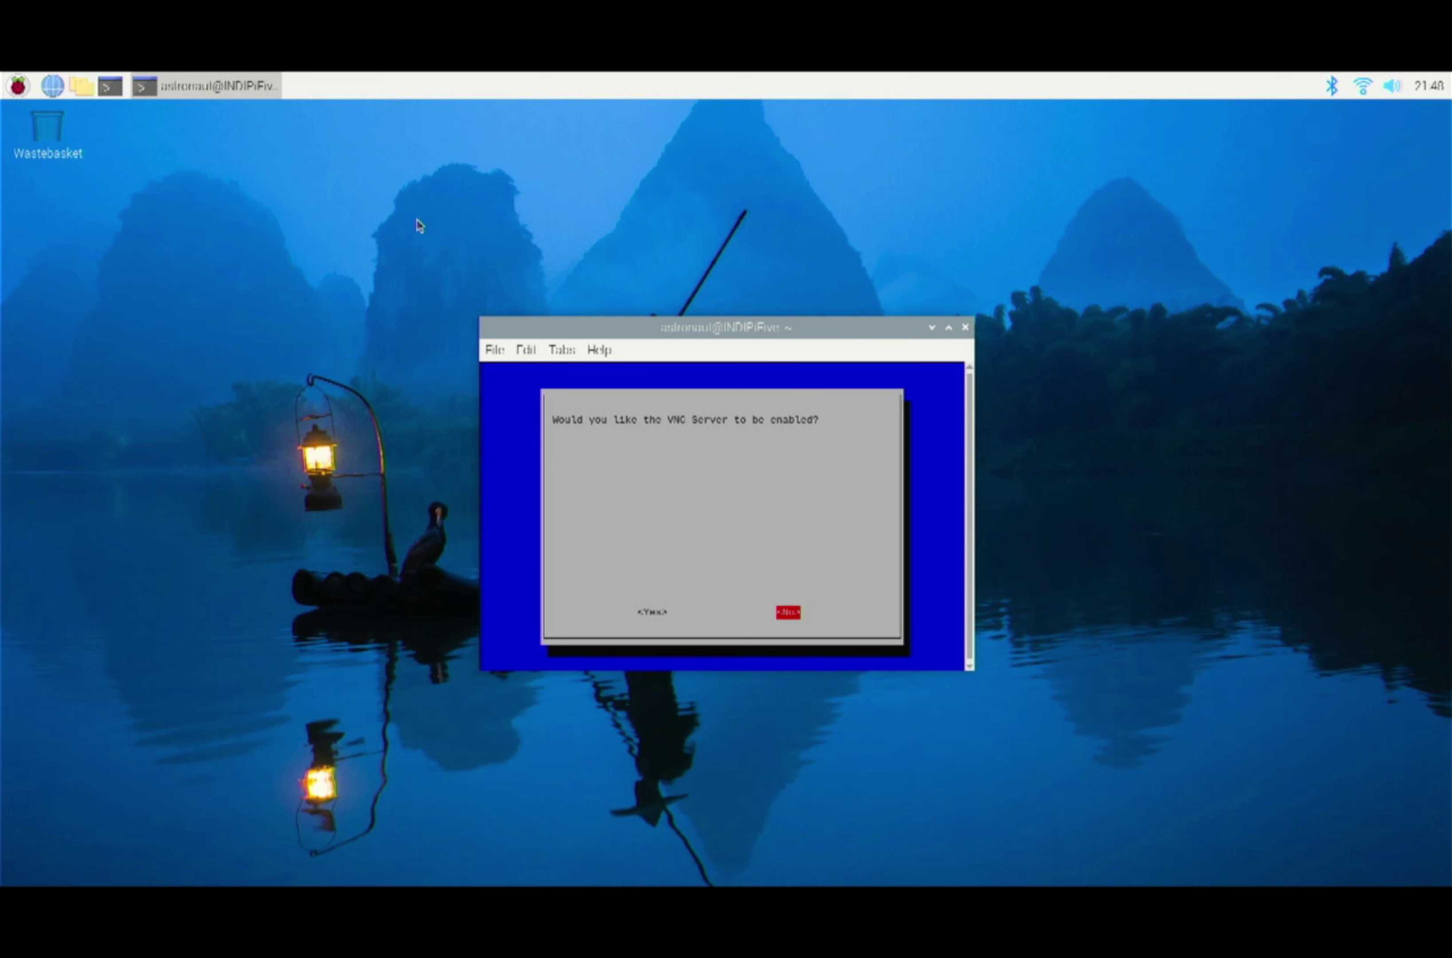
key("Left")
key("Return")
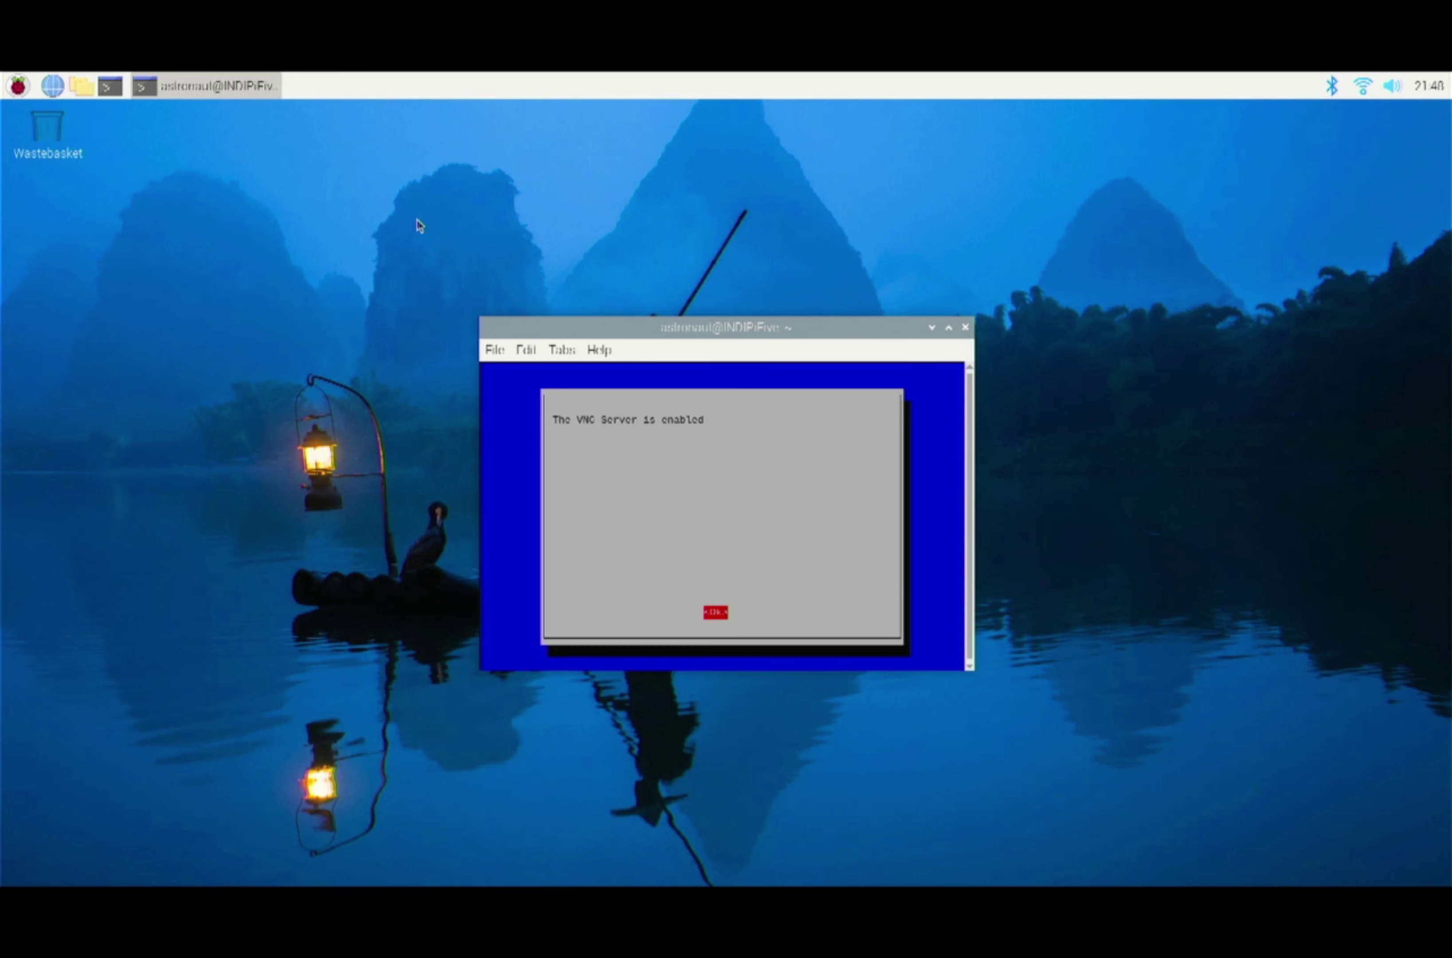
key("Return")
Step: Enable the SPI interface
key("Down")
key("Down")
key("Return")
key("Down")
key("Down")
key("Return")
key("Left")
key("Return")
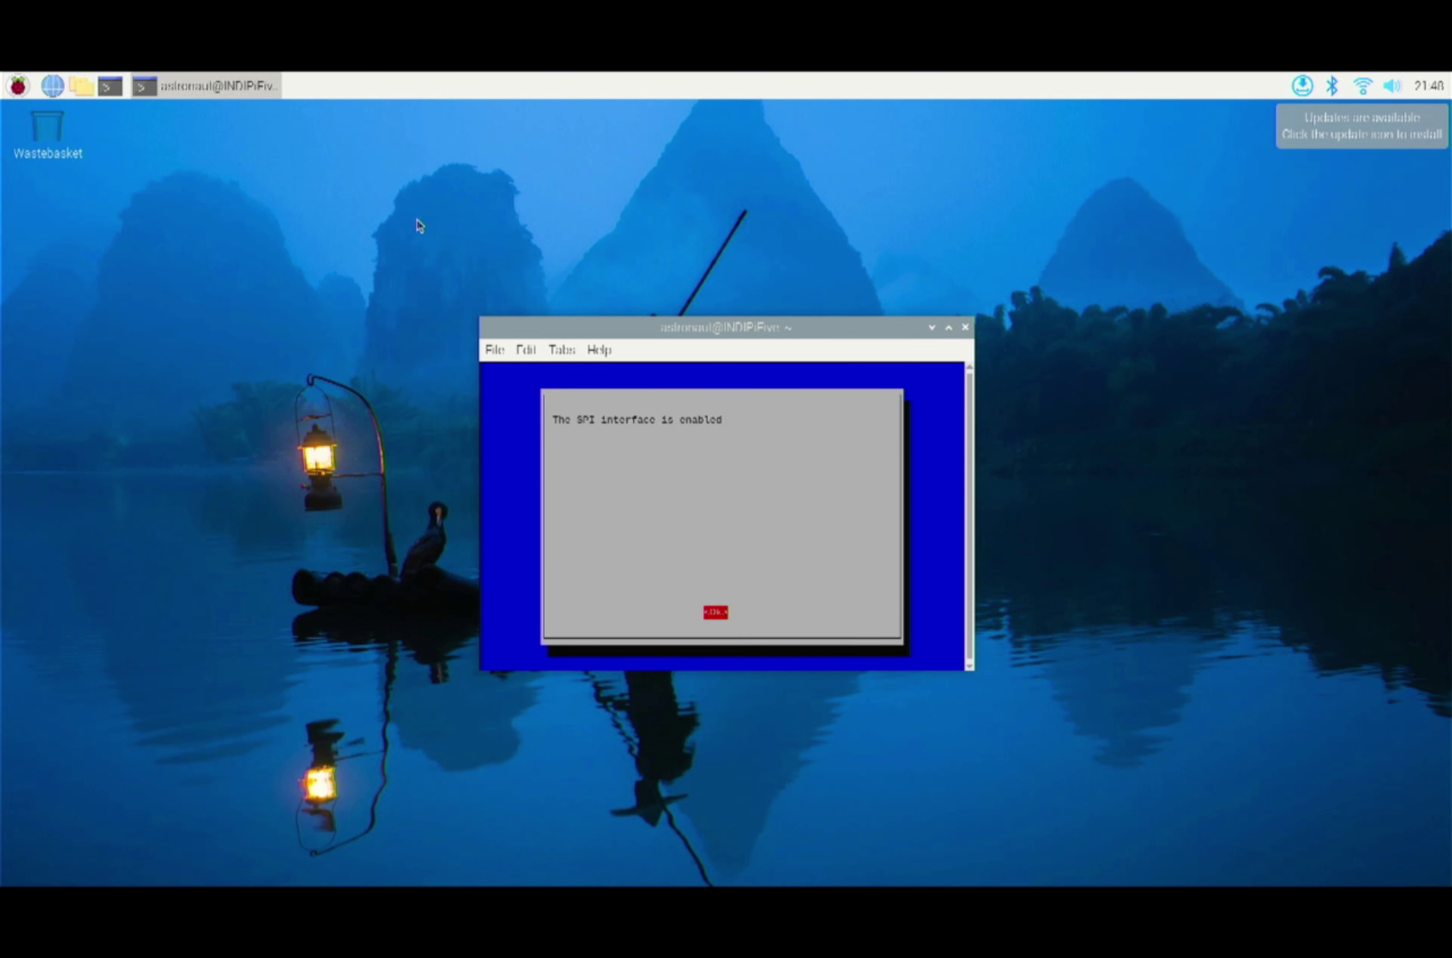
key("Return")
Step: Enable the I2C interface
key("Down")
key("Down")
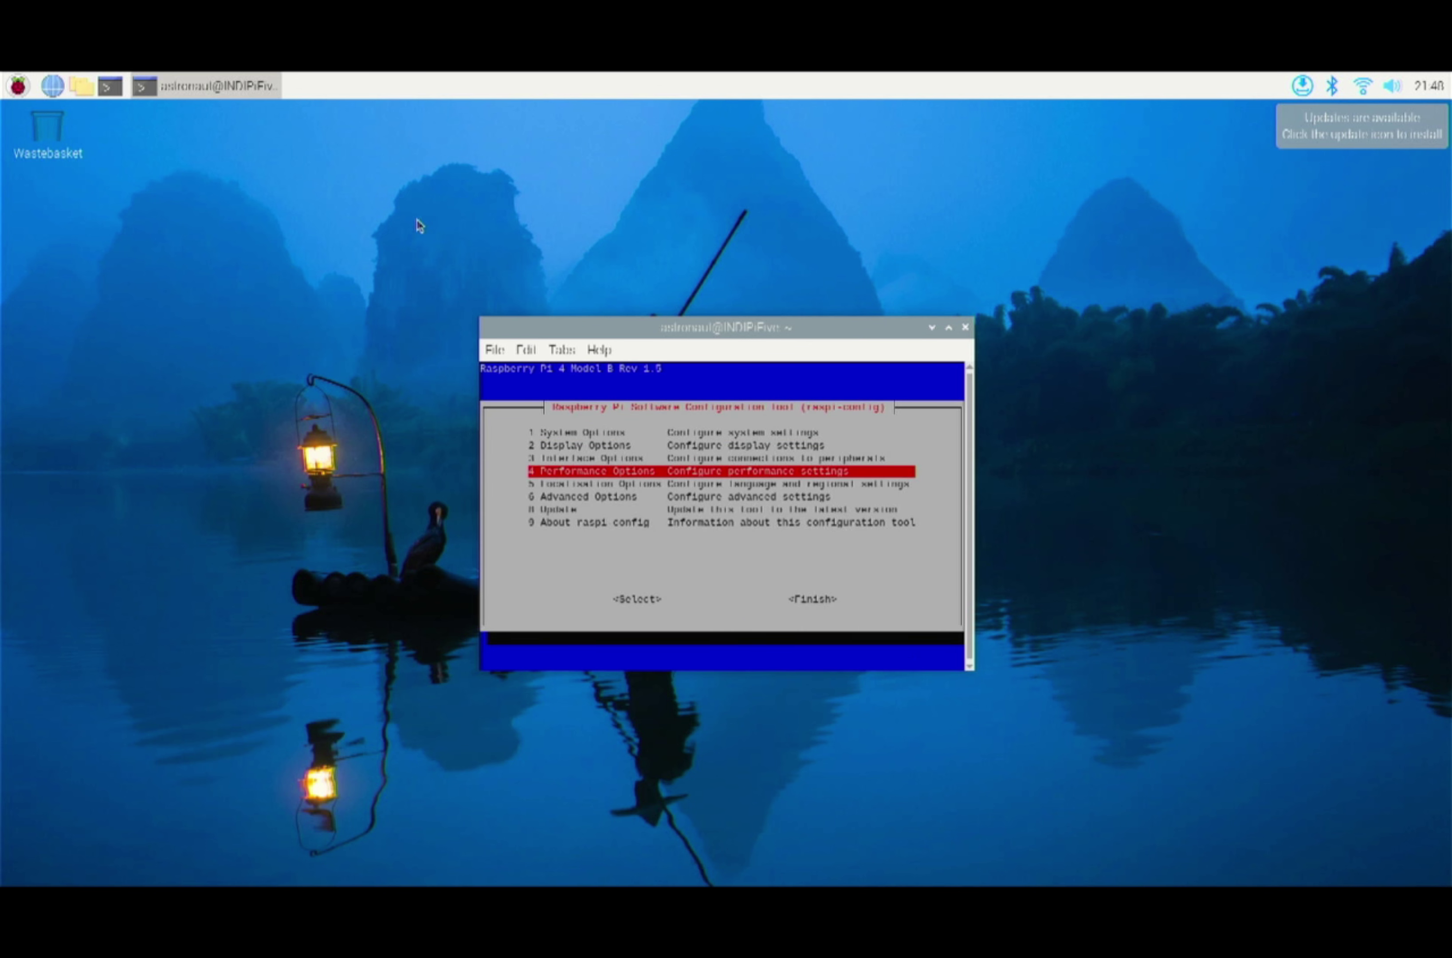
key("Return")
key("Down")
key("Down")
key("Down")
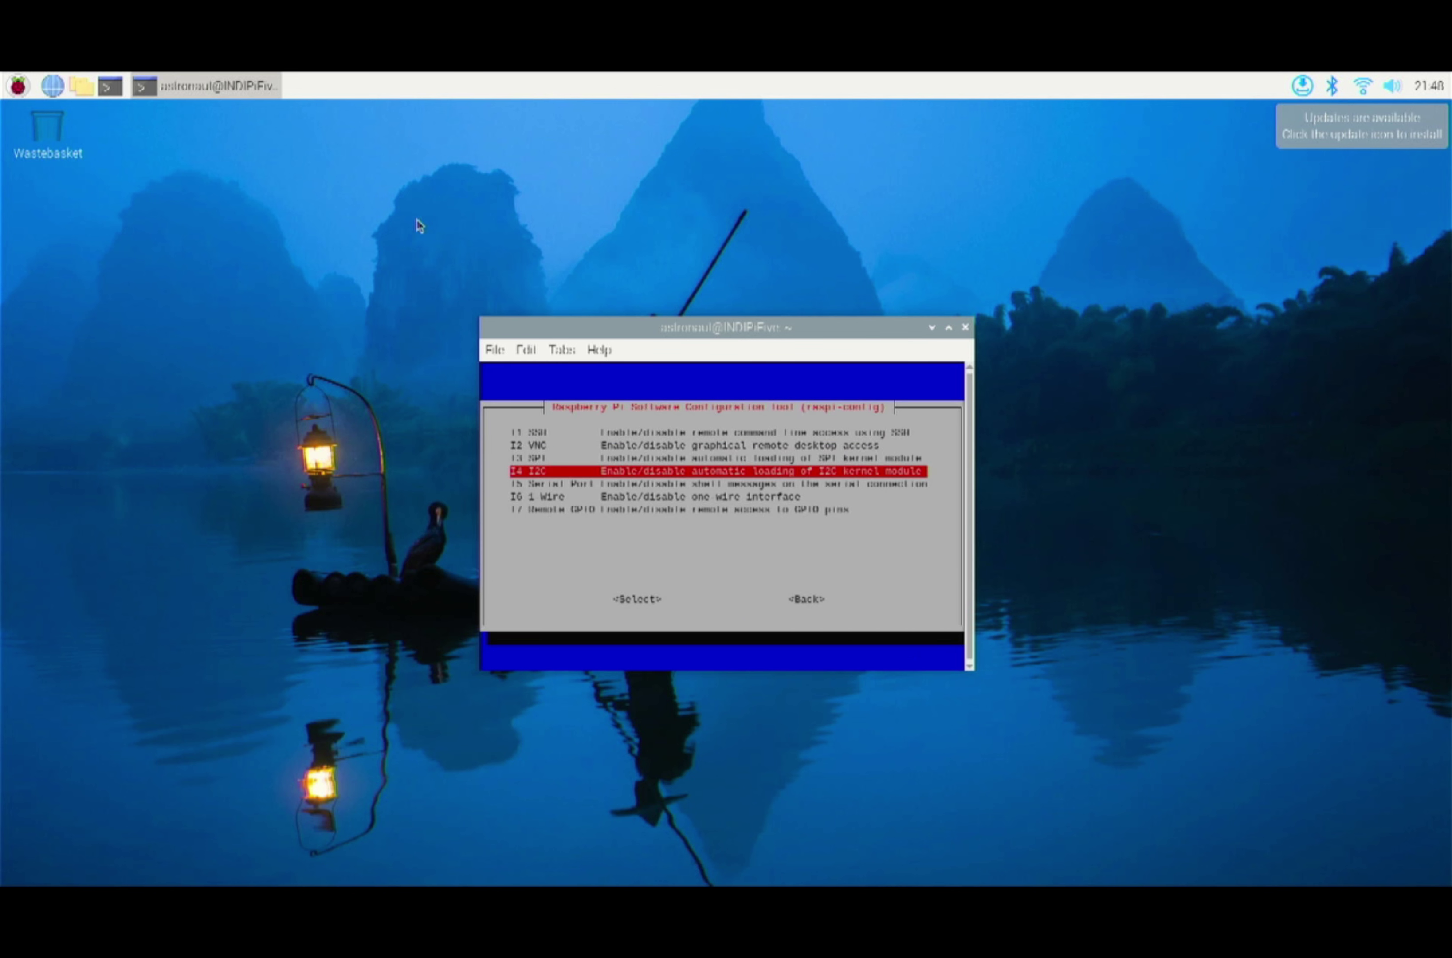
key("Return")
key("Left")
key("Return")
key("Return")
key("Down")
key("Down")
key("Down")
key("Down")
key("Up")
key("Up")
Step: For the serial port, refuse a login shell but keep the serial hardware enabled
key("Return")
key("Down")
key("Down")
key("Down")
key("Down")
key("Return")
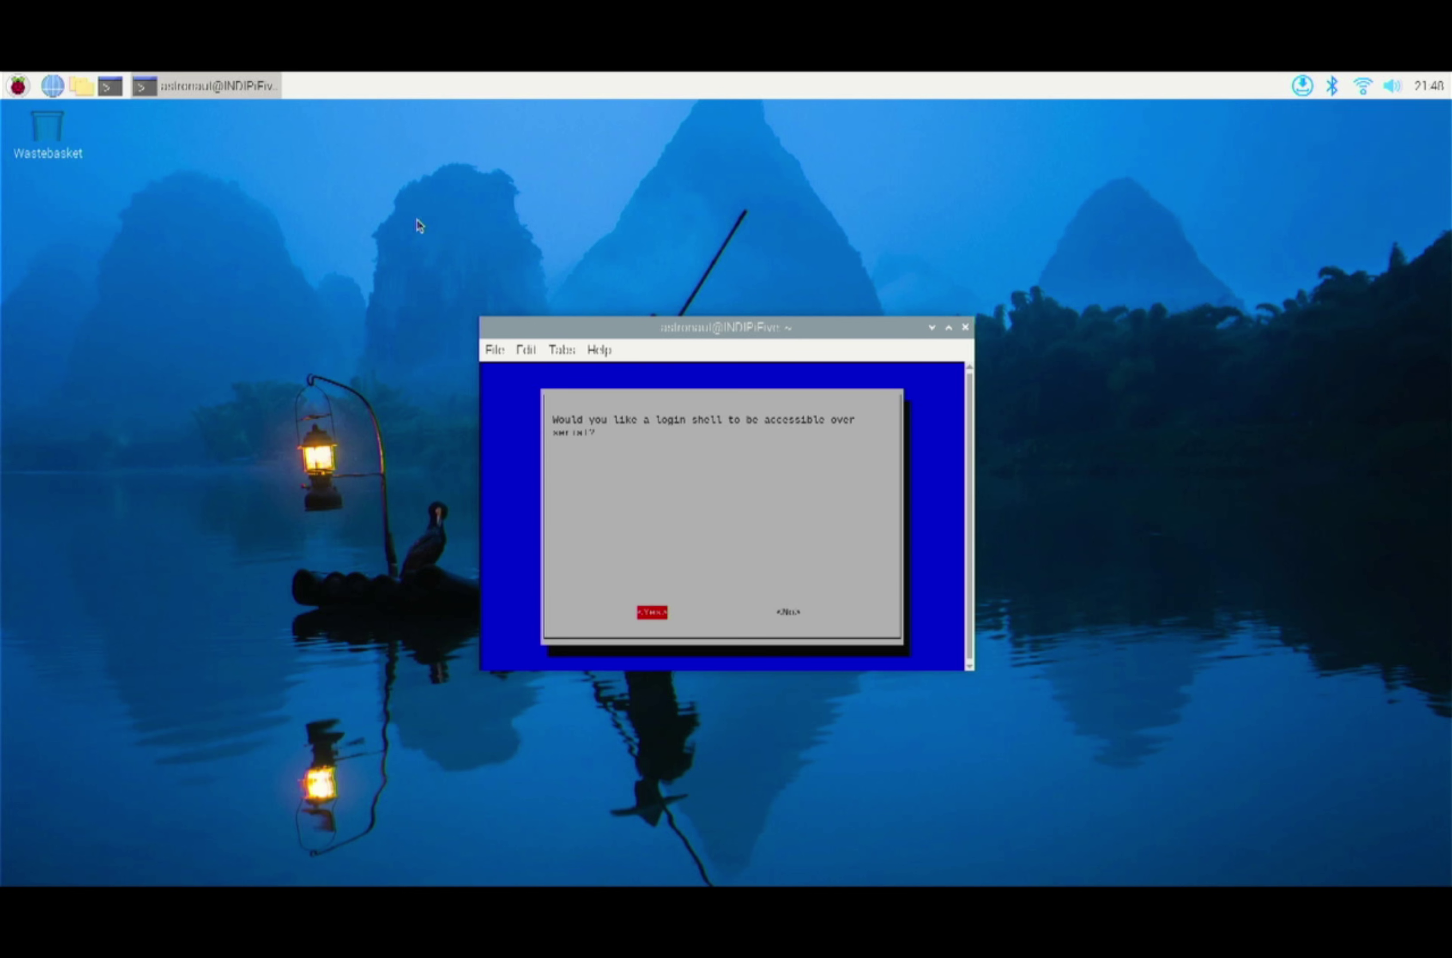
key("Right")
key("Return")
key("Left")
key("Return")
key("Return")
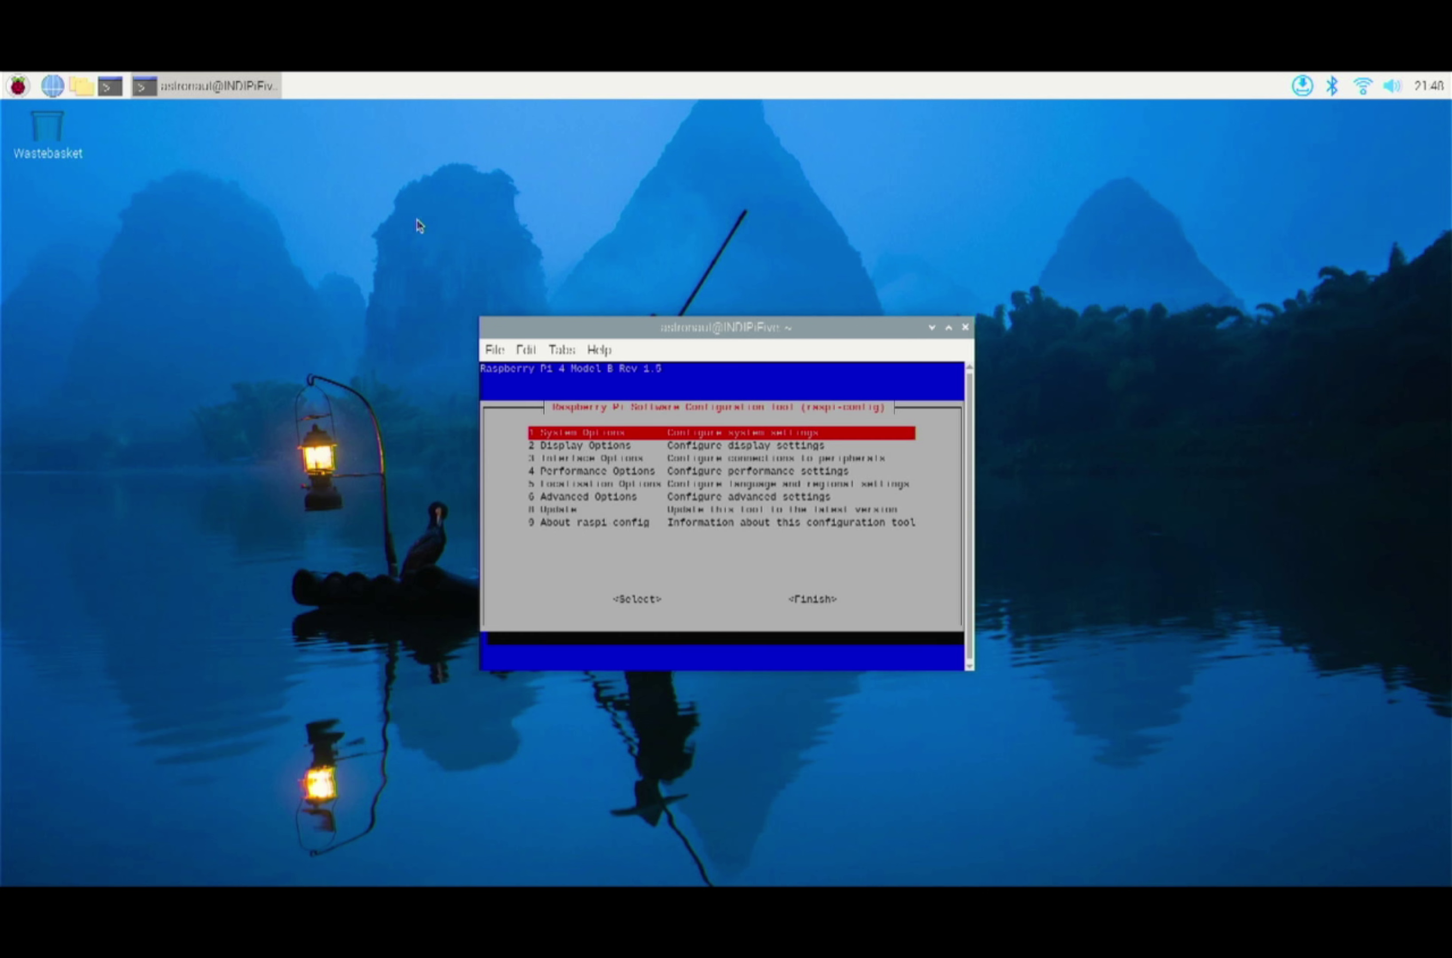
Step: Skip performance settings and set the time zone to Europe/Vienna
key("Down")
key("Down")
key("Down")
key("Return")
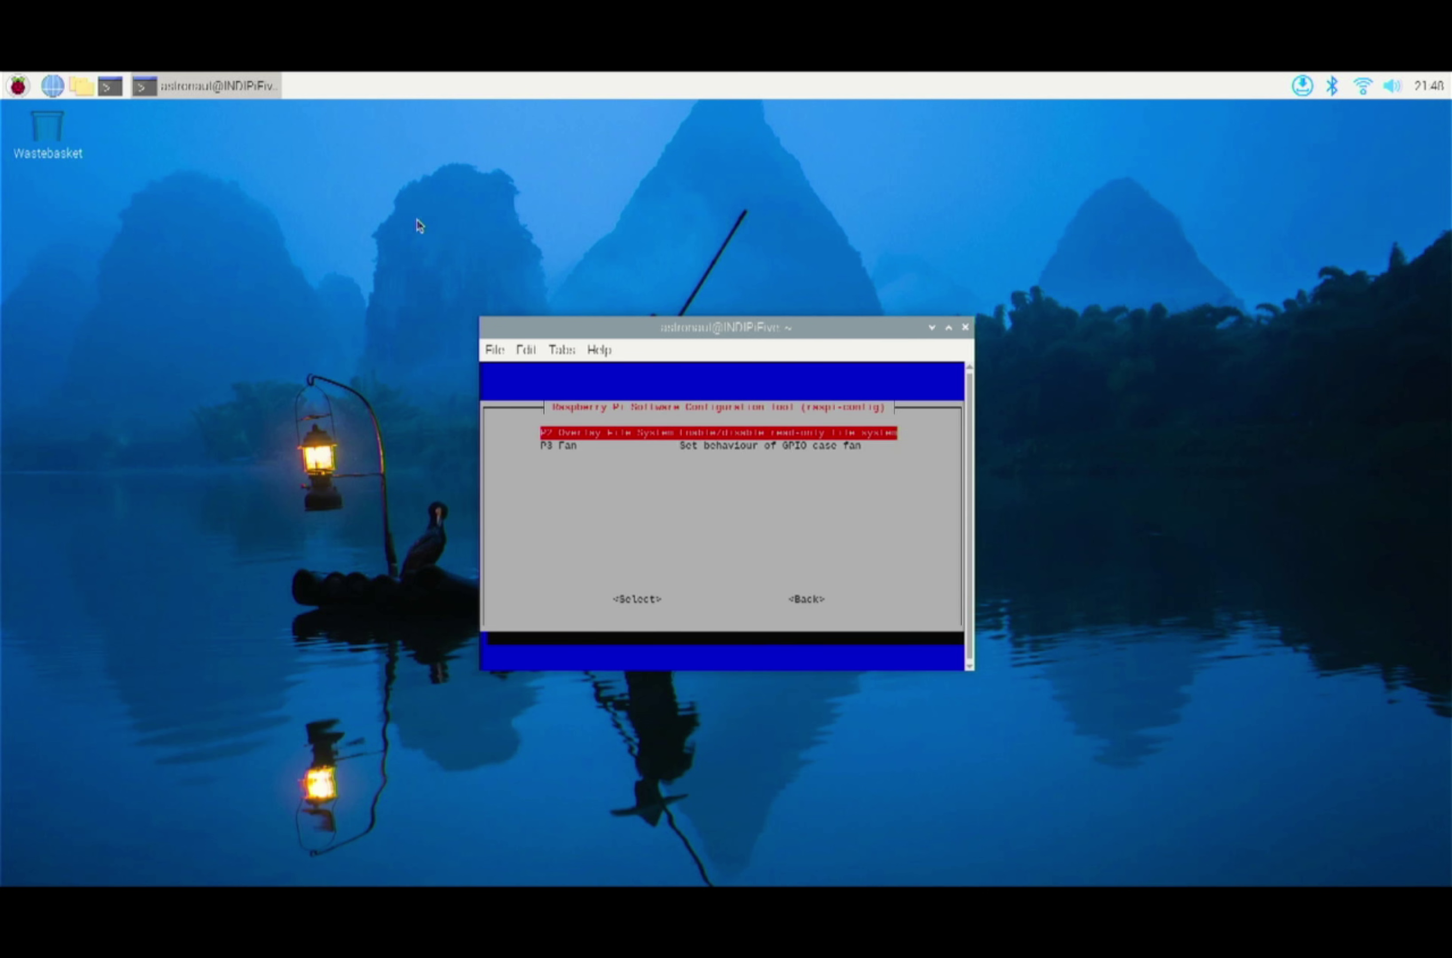
key("Tab")
key("Tab")
key("Return")
key("Down")
key("Down")
key("Down")
key("Down")
key("Return")
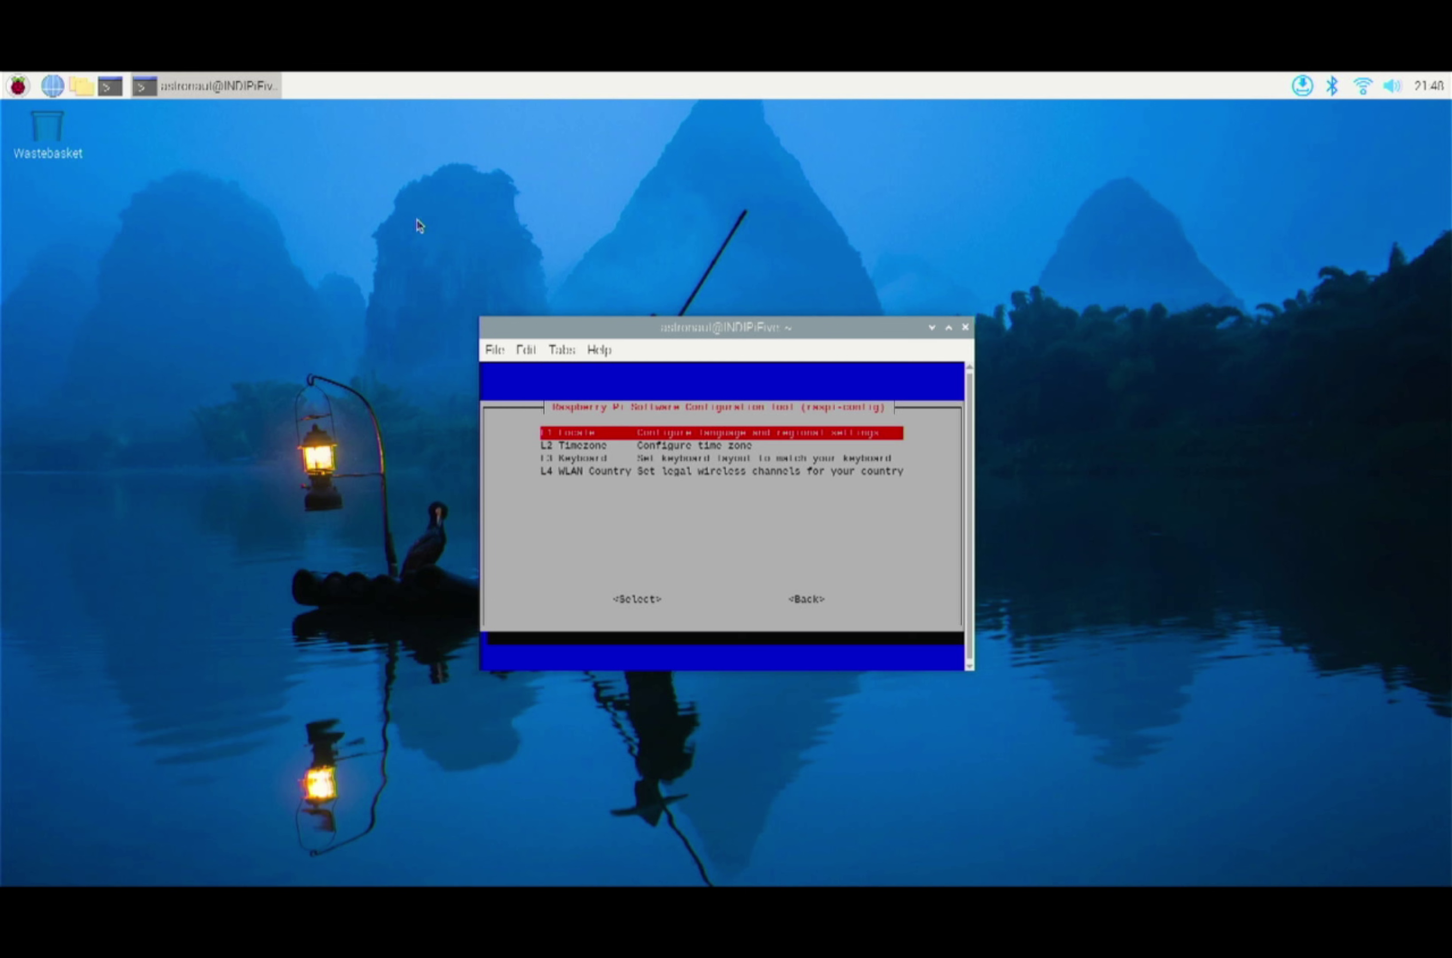
key("Down")
key("Return")
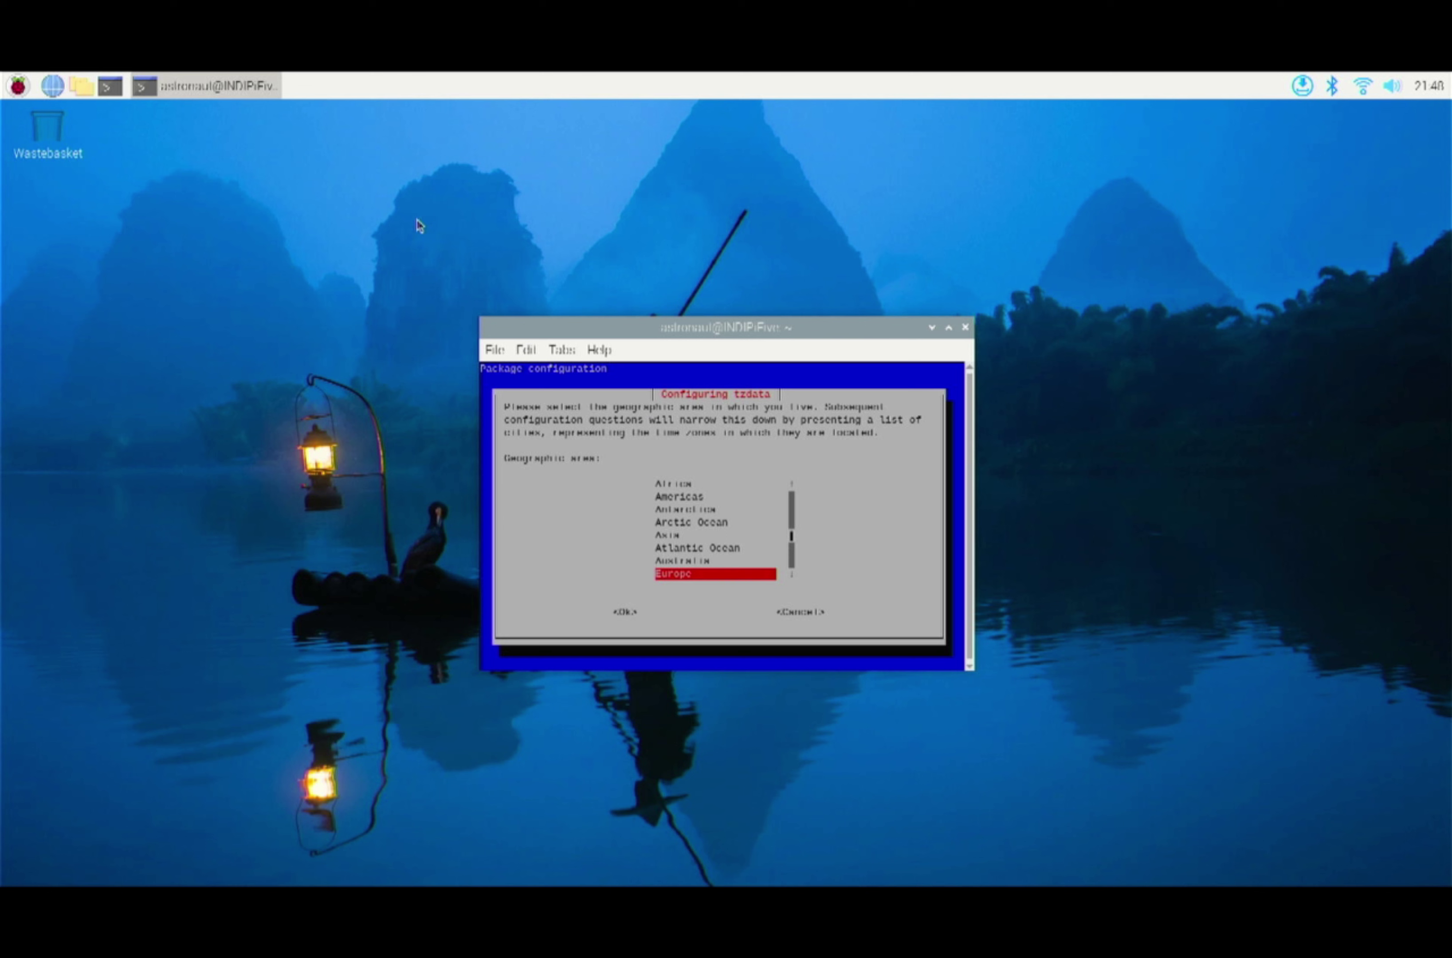
key("Return")
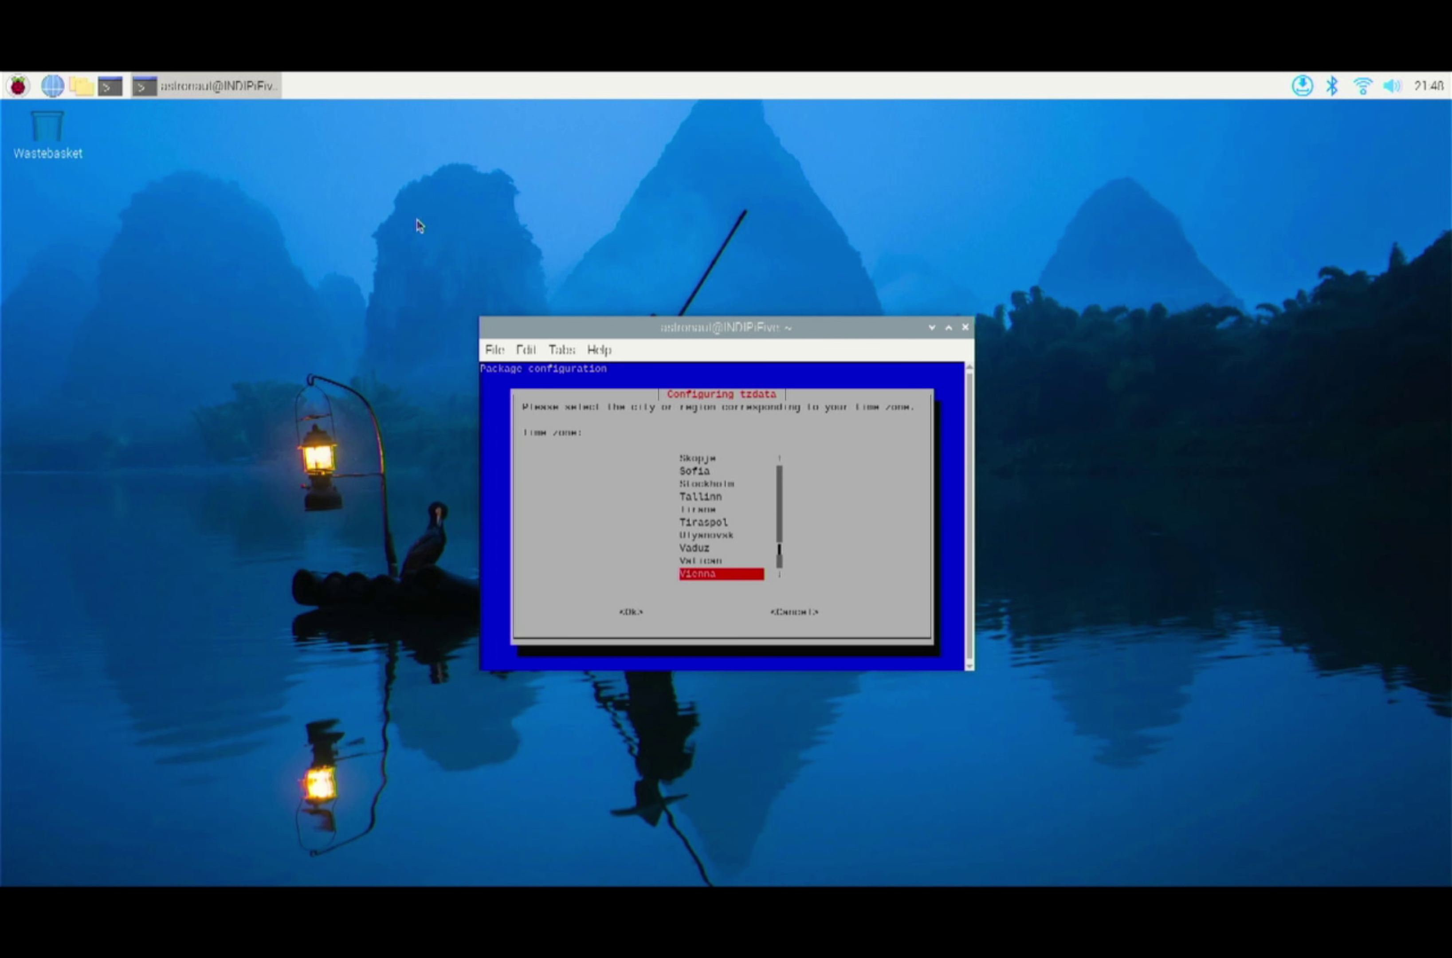
key("Return")
key("Down")
key("Down")
key("Down")
key("Down")
Step: Start keyboard setup with the Generic 105-key PC model and choose Other layouts
key("Return")
key("Down")
key("Down")
key("Return")
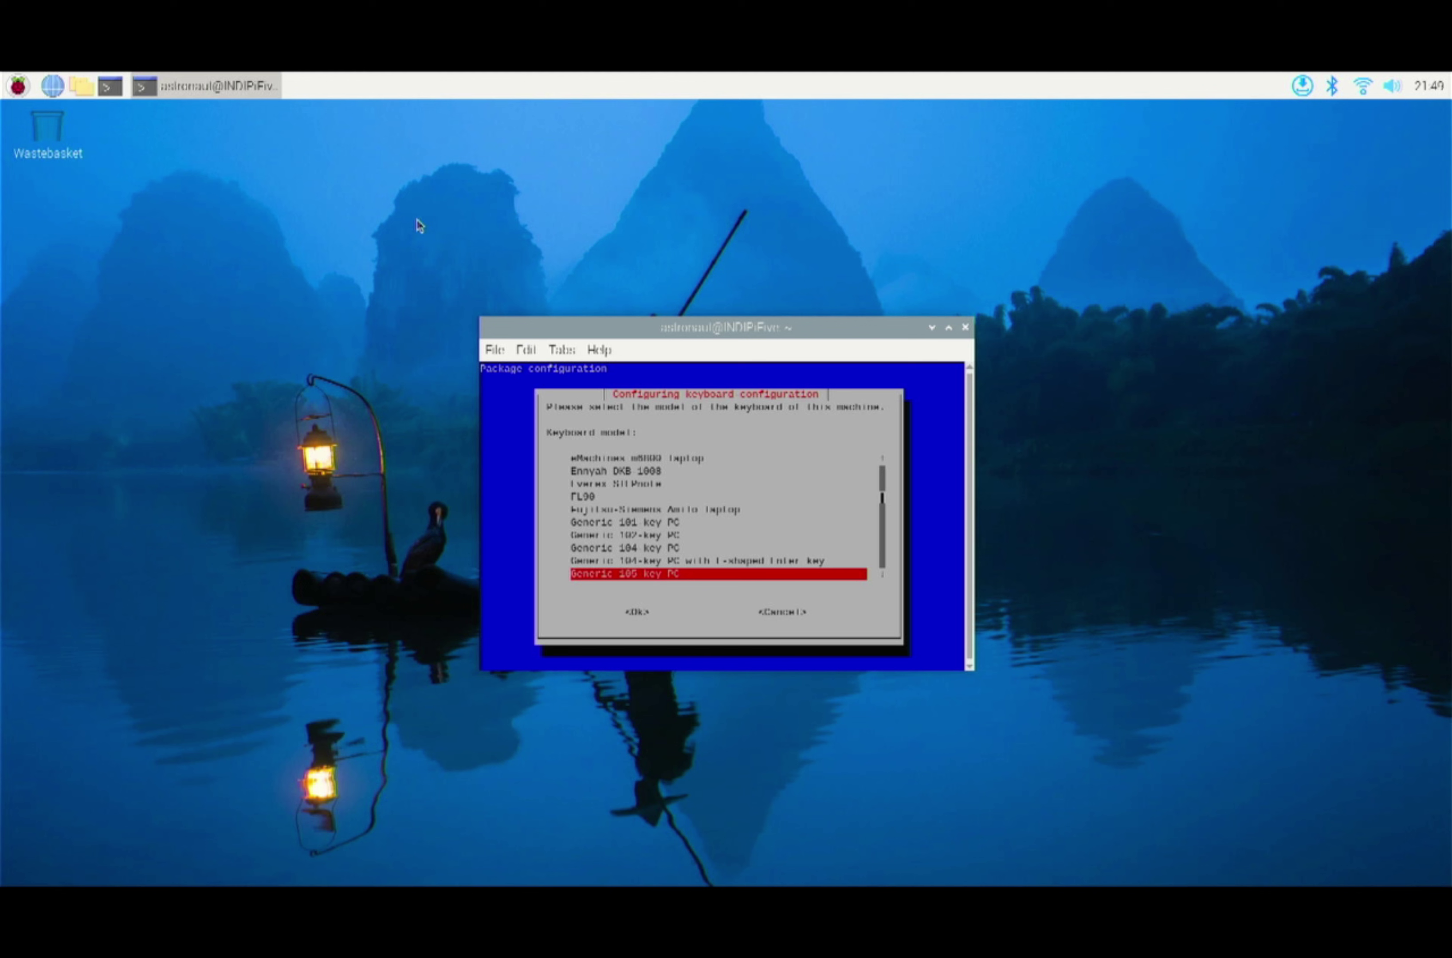
key("Return")
key("Down")
key("Down")
key("Down")
key("Down")
key("Down")
key("Up")
key("Home")
key("Down")
key("Down")
key("Down")
key("Down")
key("Down")
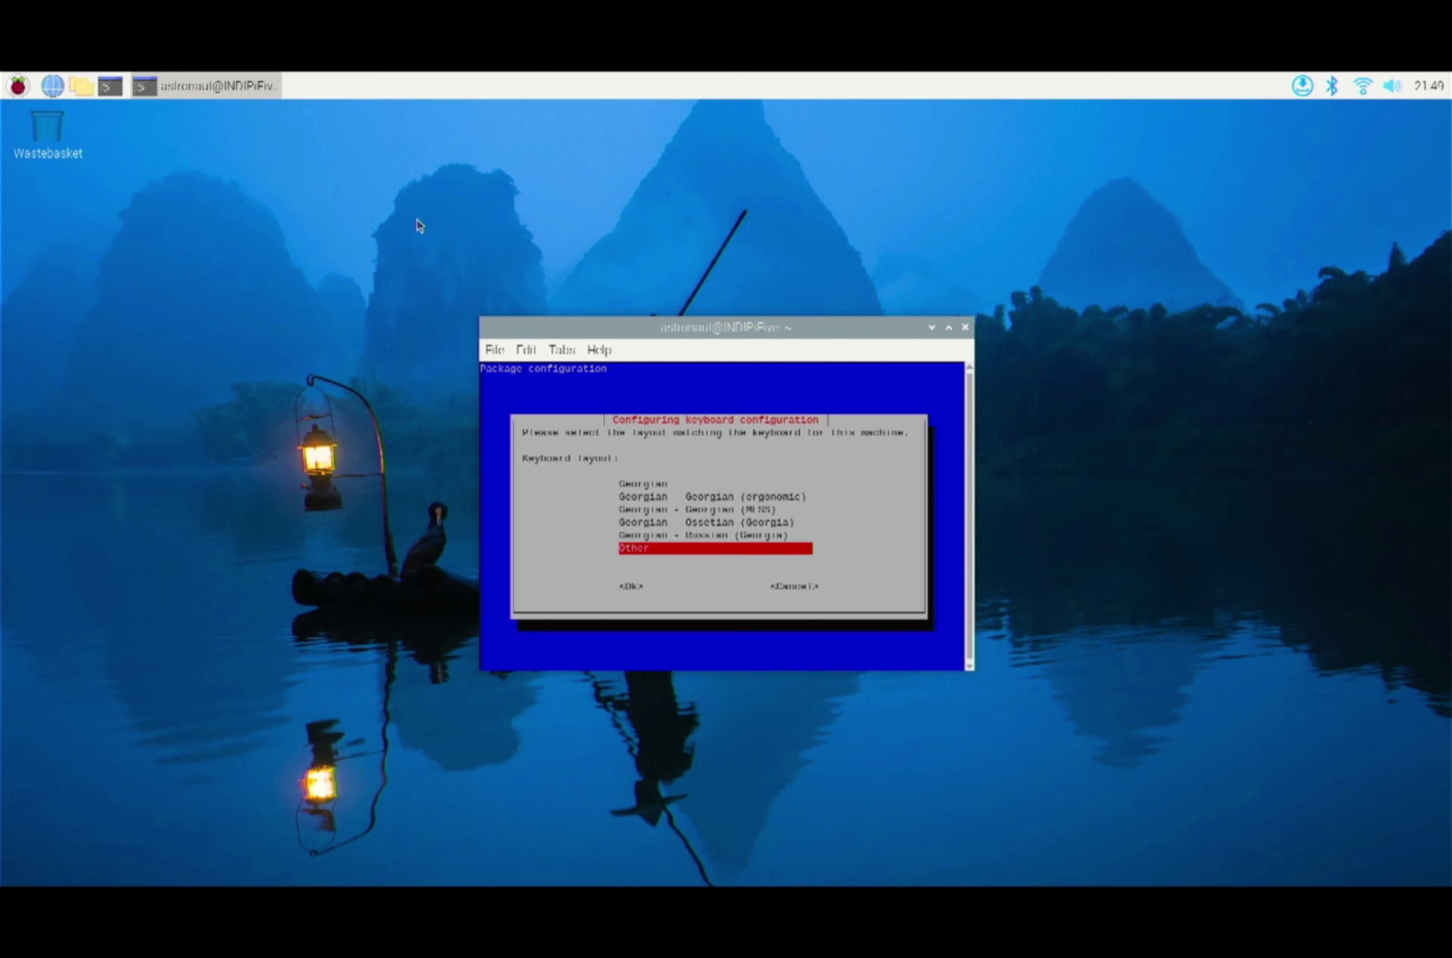
key("Return")
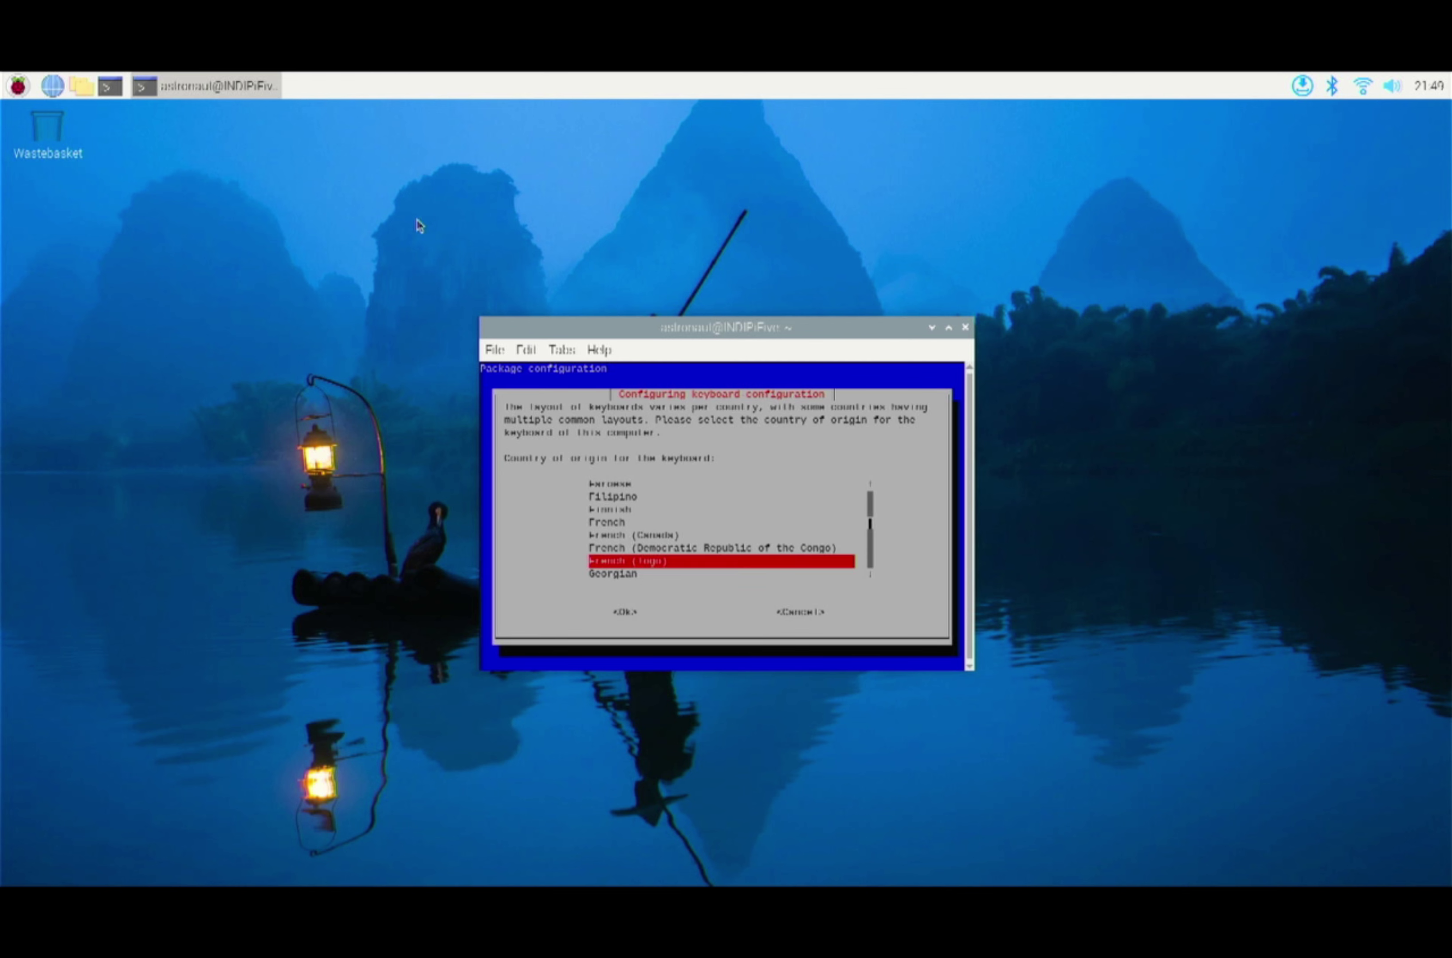
Step: Choose the German (Austria) keyboard layout and leave Ctrl+Alt+Backspace disabled
key("Up")
key("Up")
key("Up")
key("Up")
key("Up")
key("Up")
key("Up")
key("Up")
key("Up")
key("Up")
key("Up")
key("Up")
key("Up")
key("Up")
key("Up")
key("Up")
key("Up")
key("Up")
key("Down")
key("Down")
key("Down")
key("Down")
key("Down")
key("Down")
key("Down")
key("Down")
key("Down")
key("Down")
key("Down")
key("Down")
key("Down")
key("Down")
key("Down")
key("Down")
key("Down")
key("Down")
key("Down")
key("Down")
key("Up")
key("Up")
key("Up")
key("Up")
key("Up")
key("Up")
key("Up")
key("Return")
key("Up")
key("Up")
key("Up")
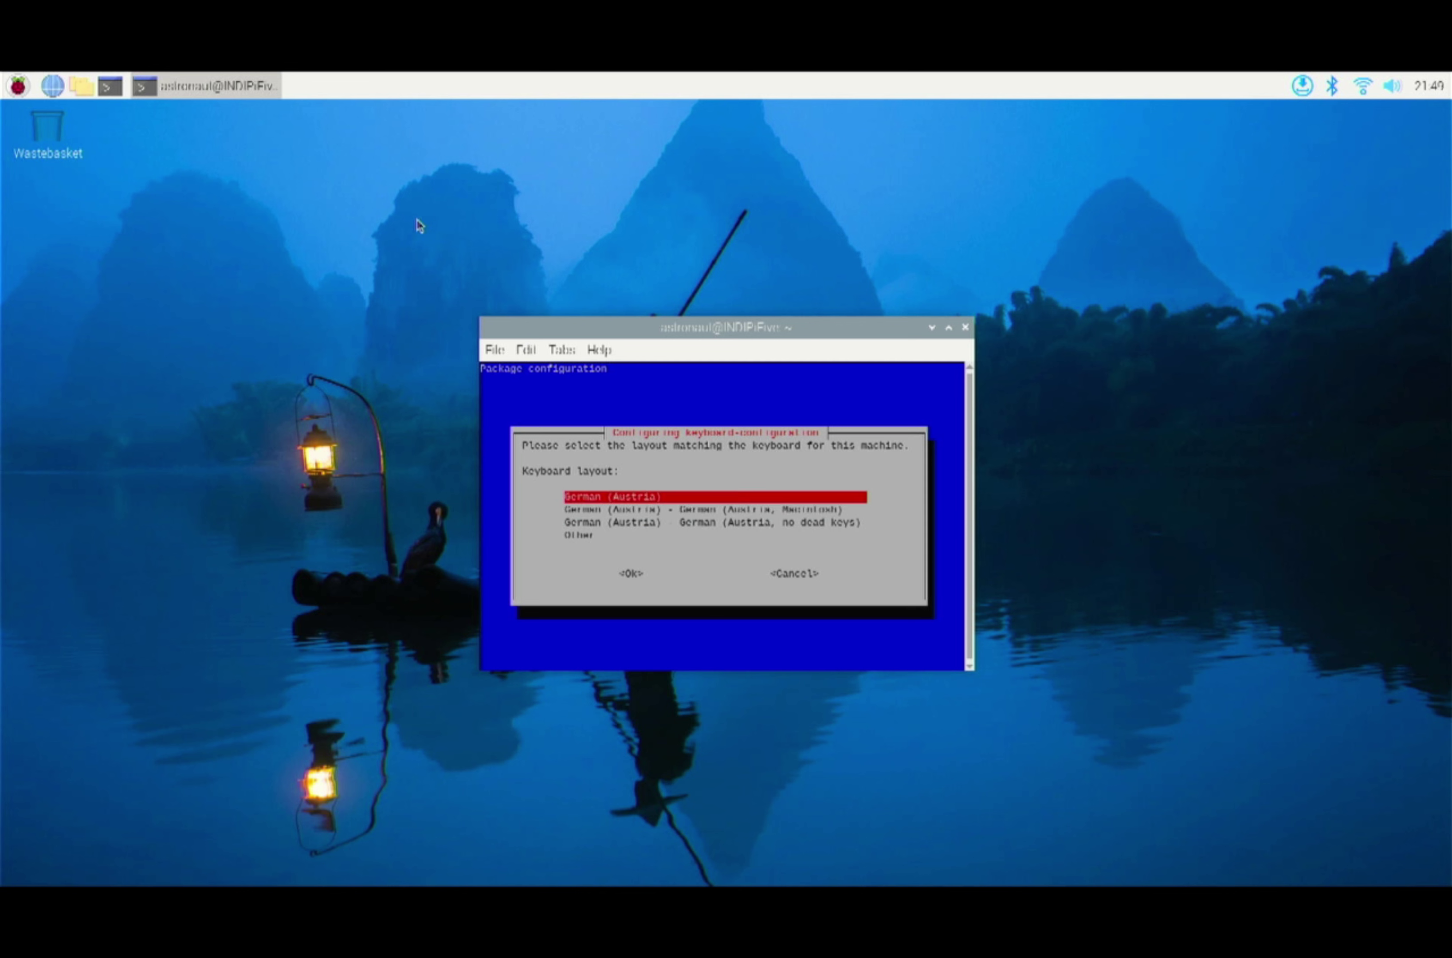
key("Return")
key("Return")
key("Return")
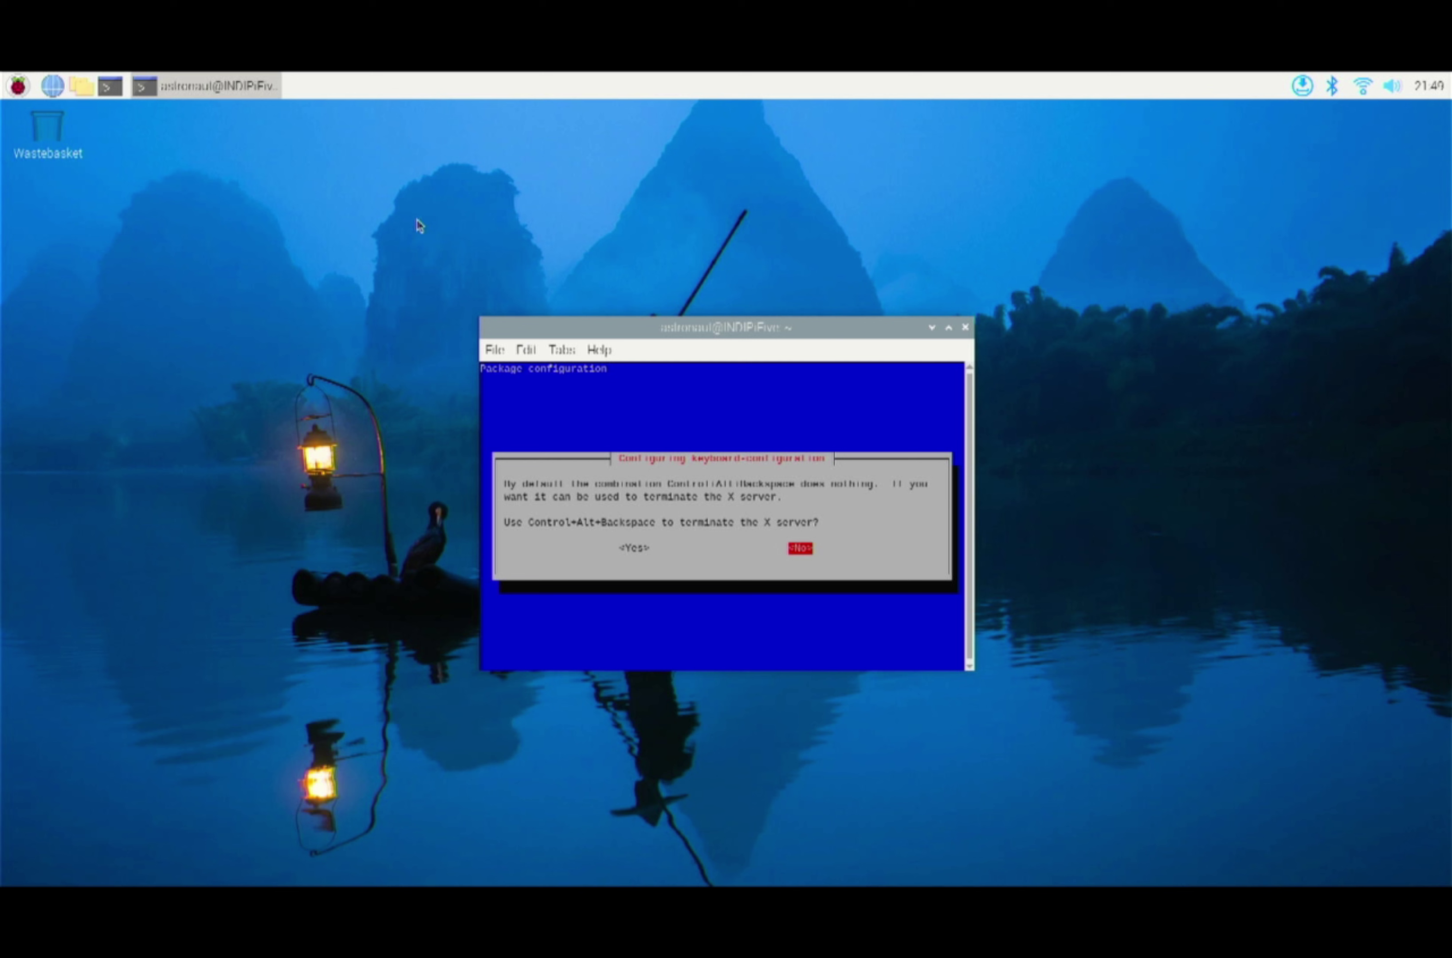
key("Return")
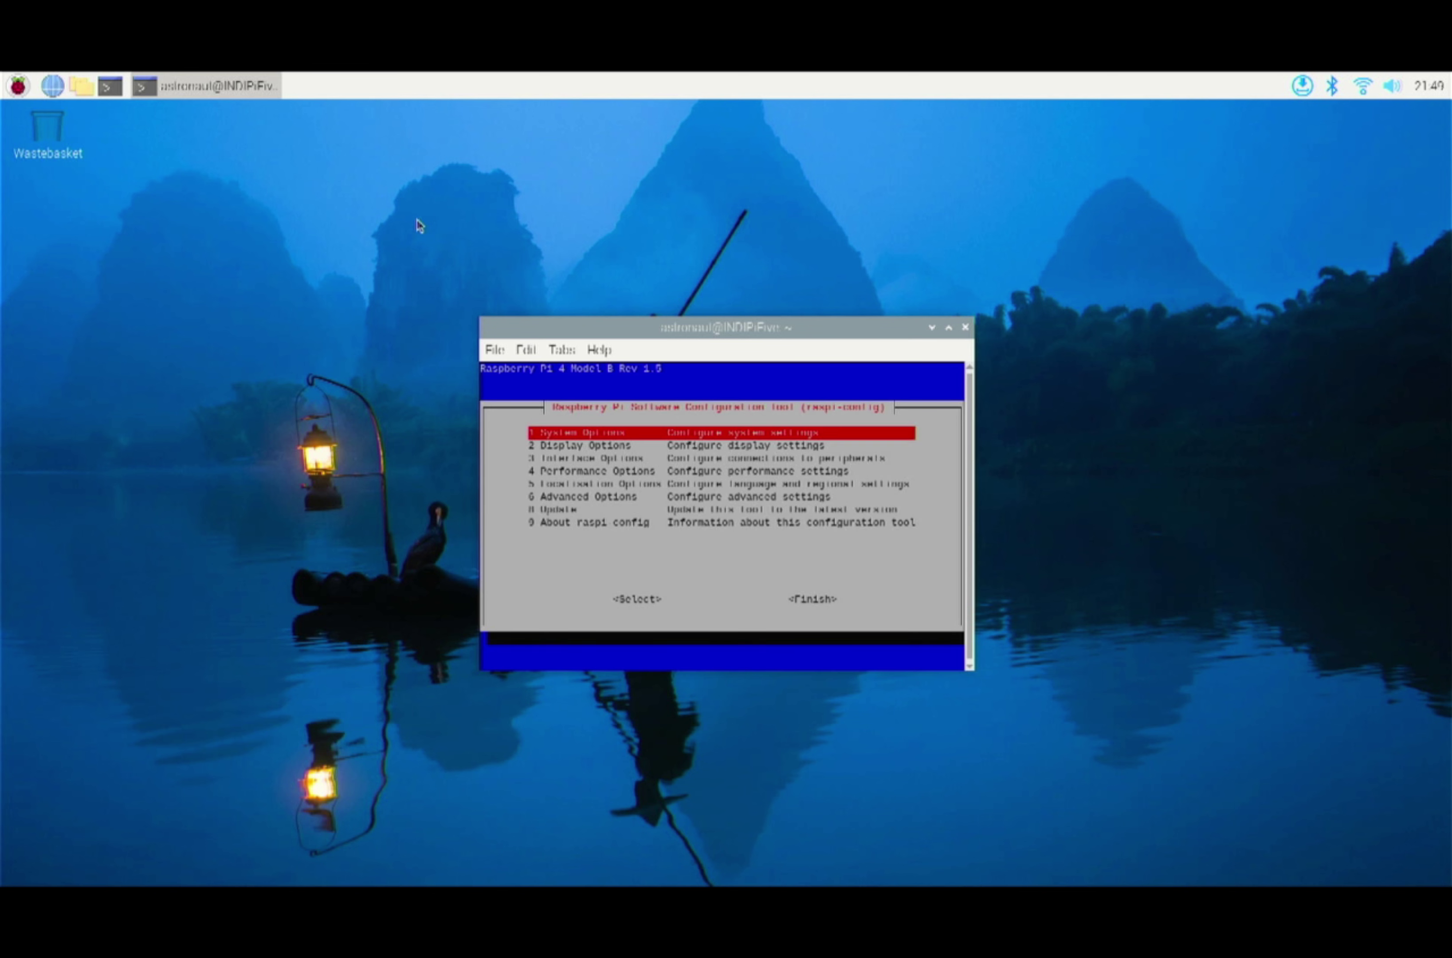
Step: Leave localisation unchanged, back out to the main menu, and enter Advanced Options
key("Down")
key("Down")
key("Down")
key("Down")
key("Down")
key("Up")
key("Return")
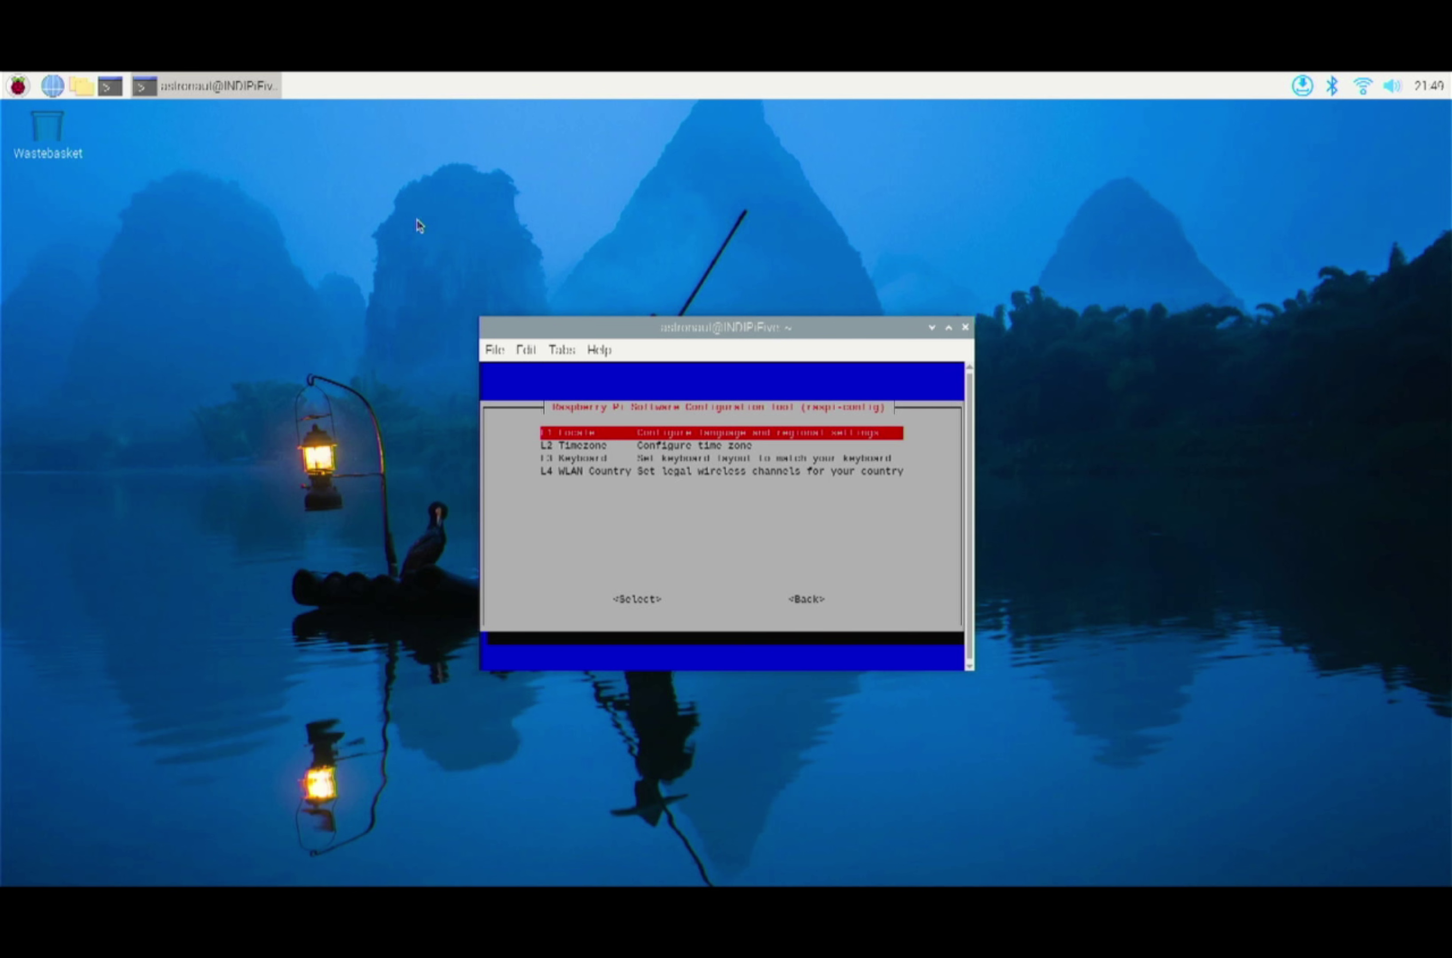
key("Tab")
key("Tab")
key("Return")
key("Down")
key("Down")
key("Down")
key("Down")
key("Down")
key("Return")
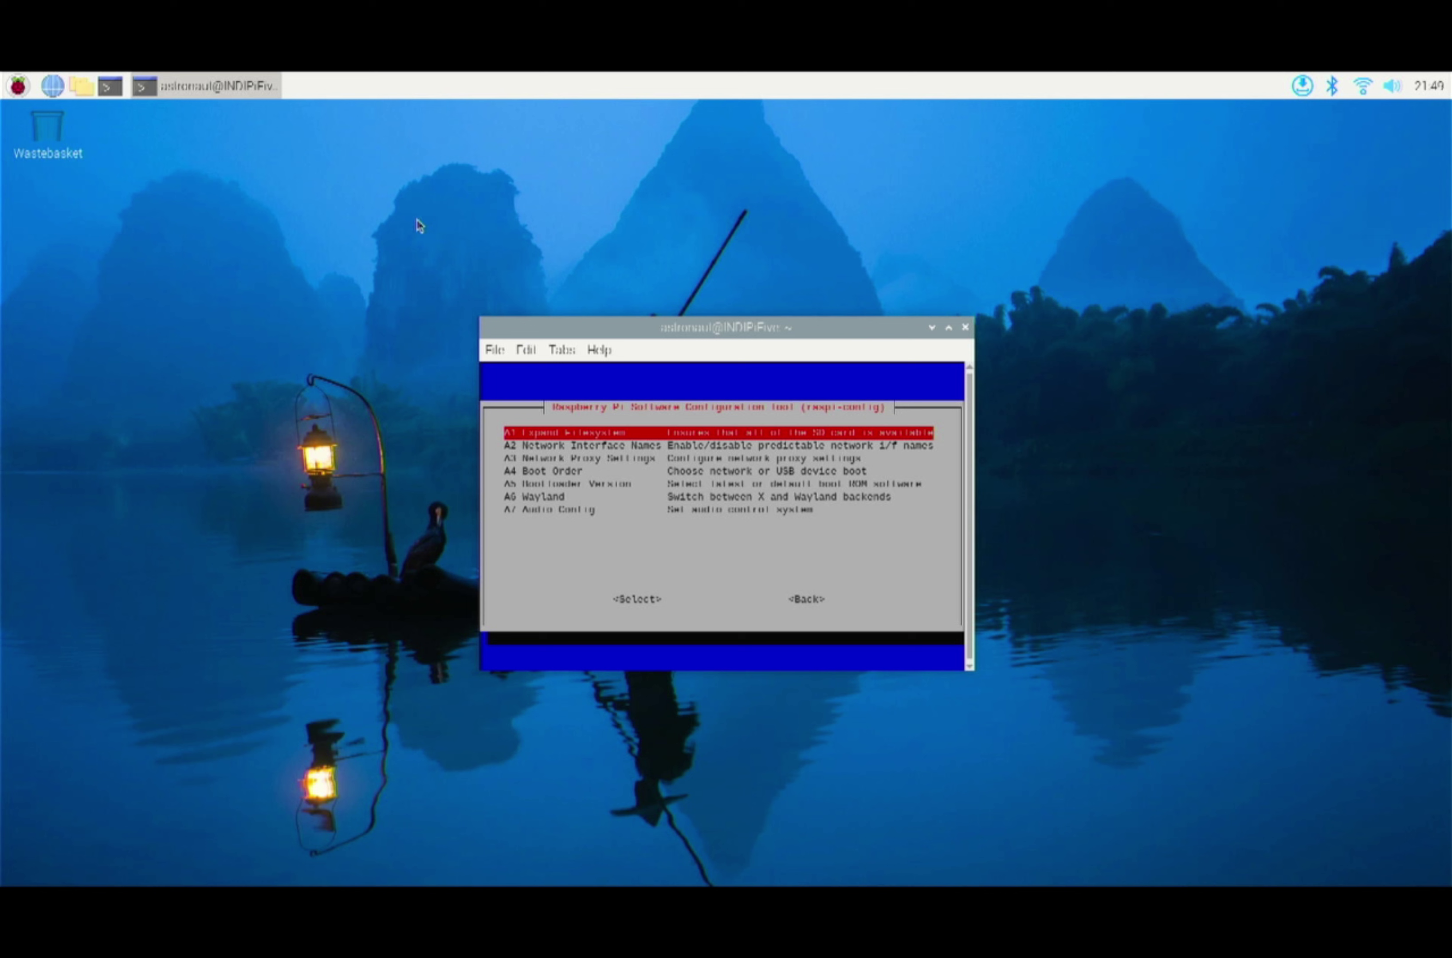
Step: Switch A6 Wayland to W1 X11 (Openbox) and finish raspi-config
key("Down")
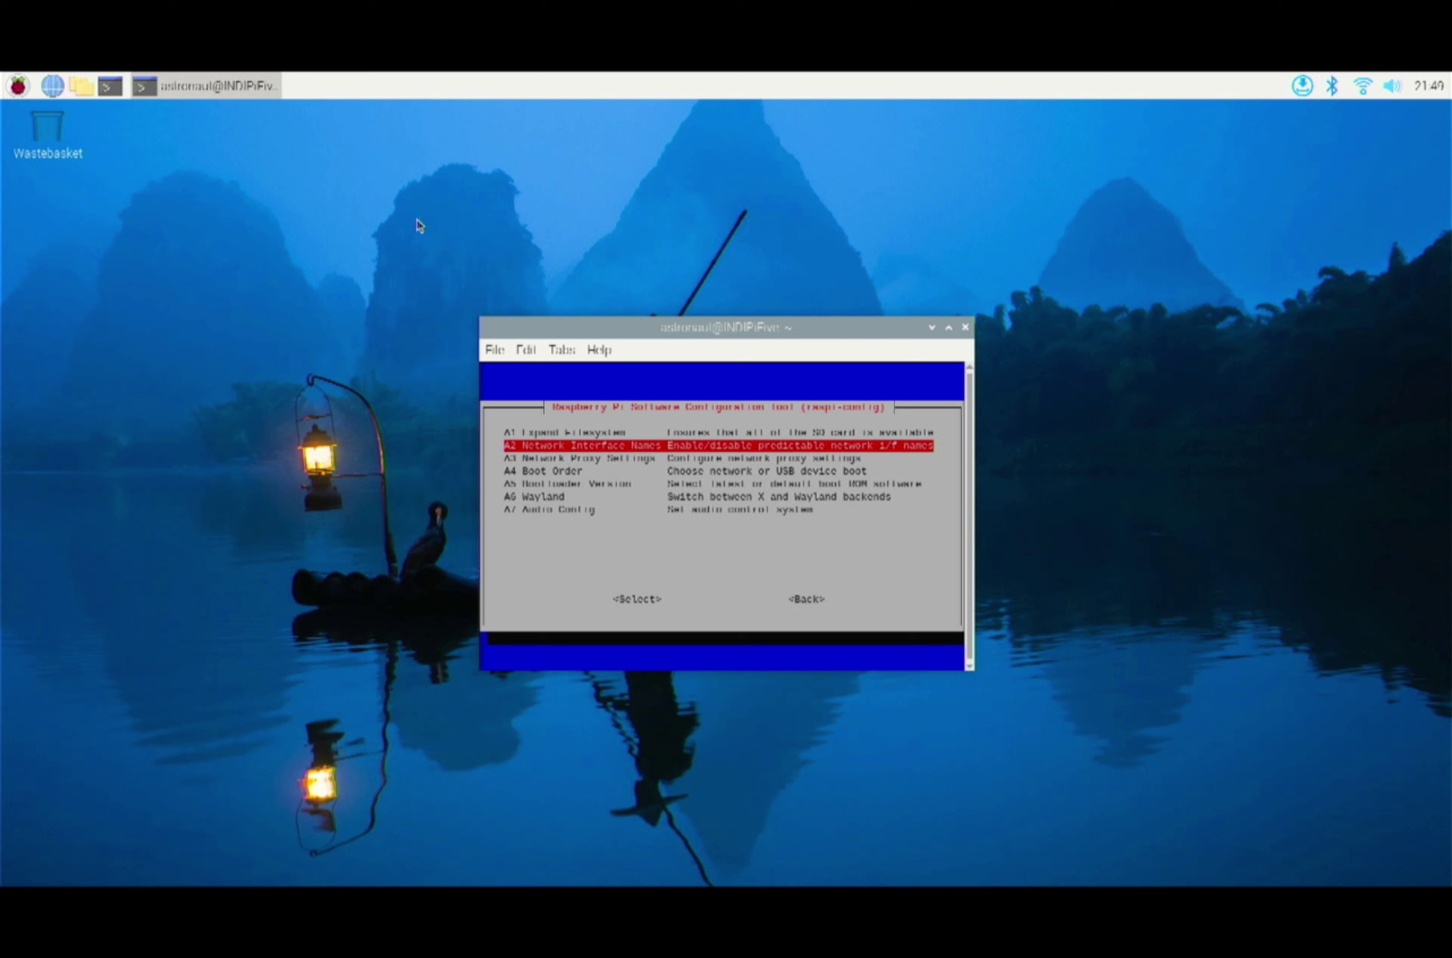
key("Down")
key("Down")
key("Down")
key("Down")
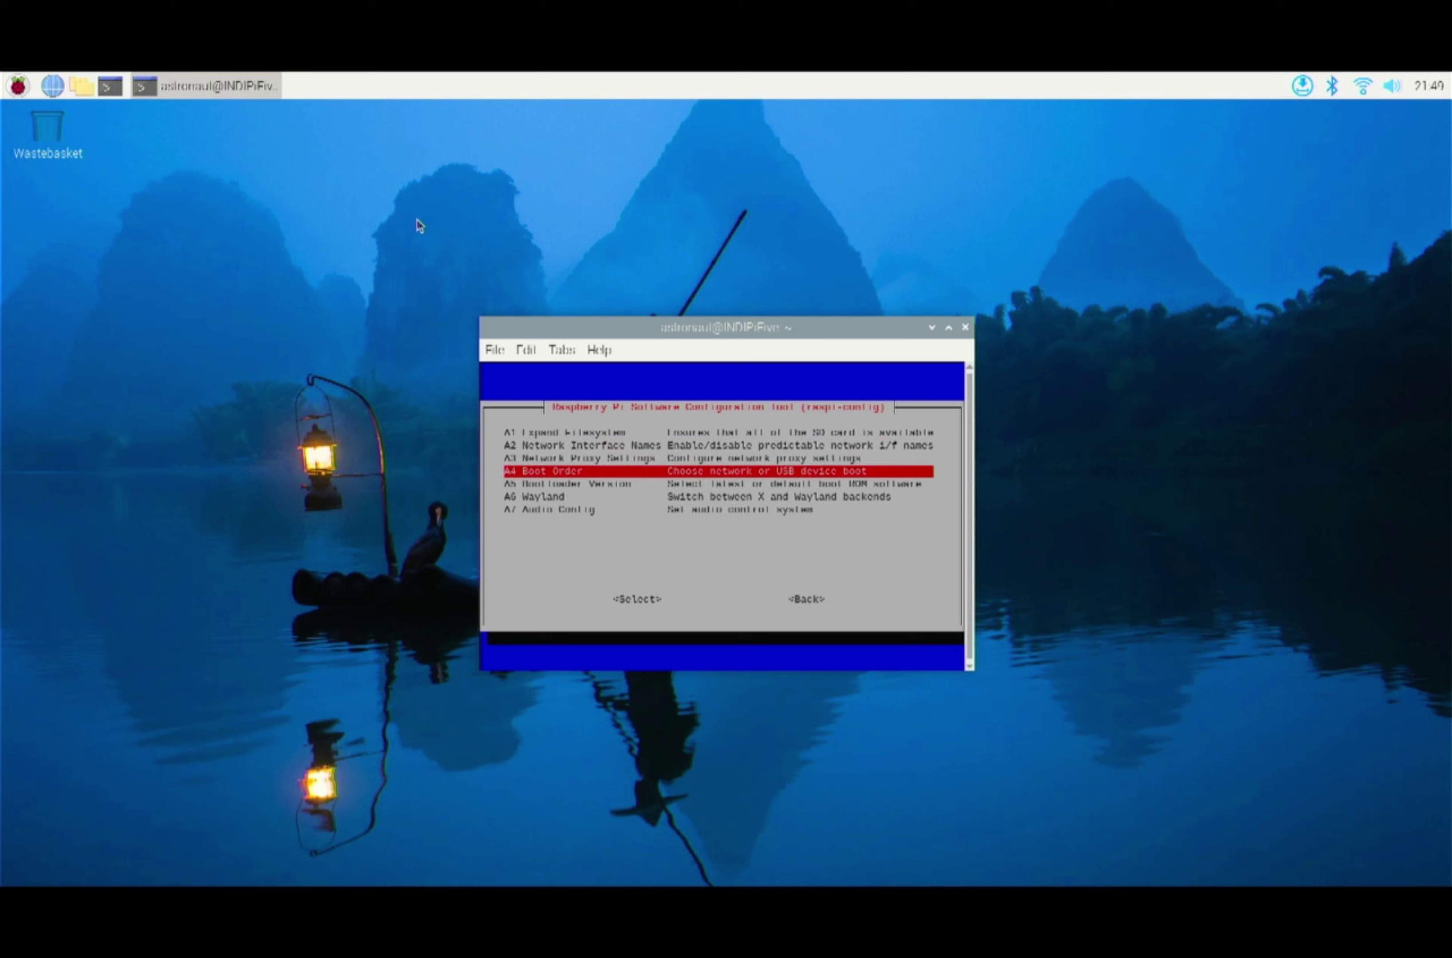
key("Return")
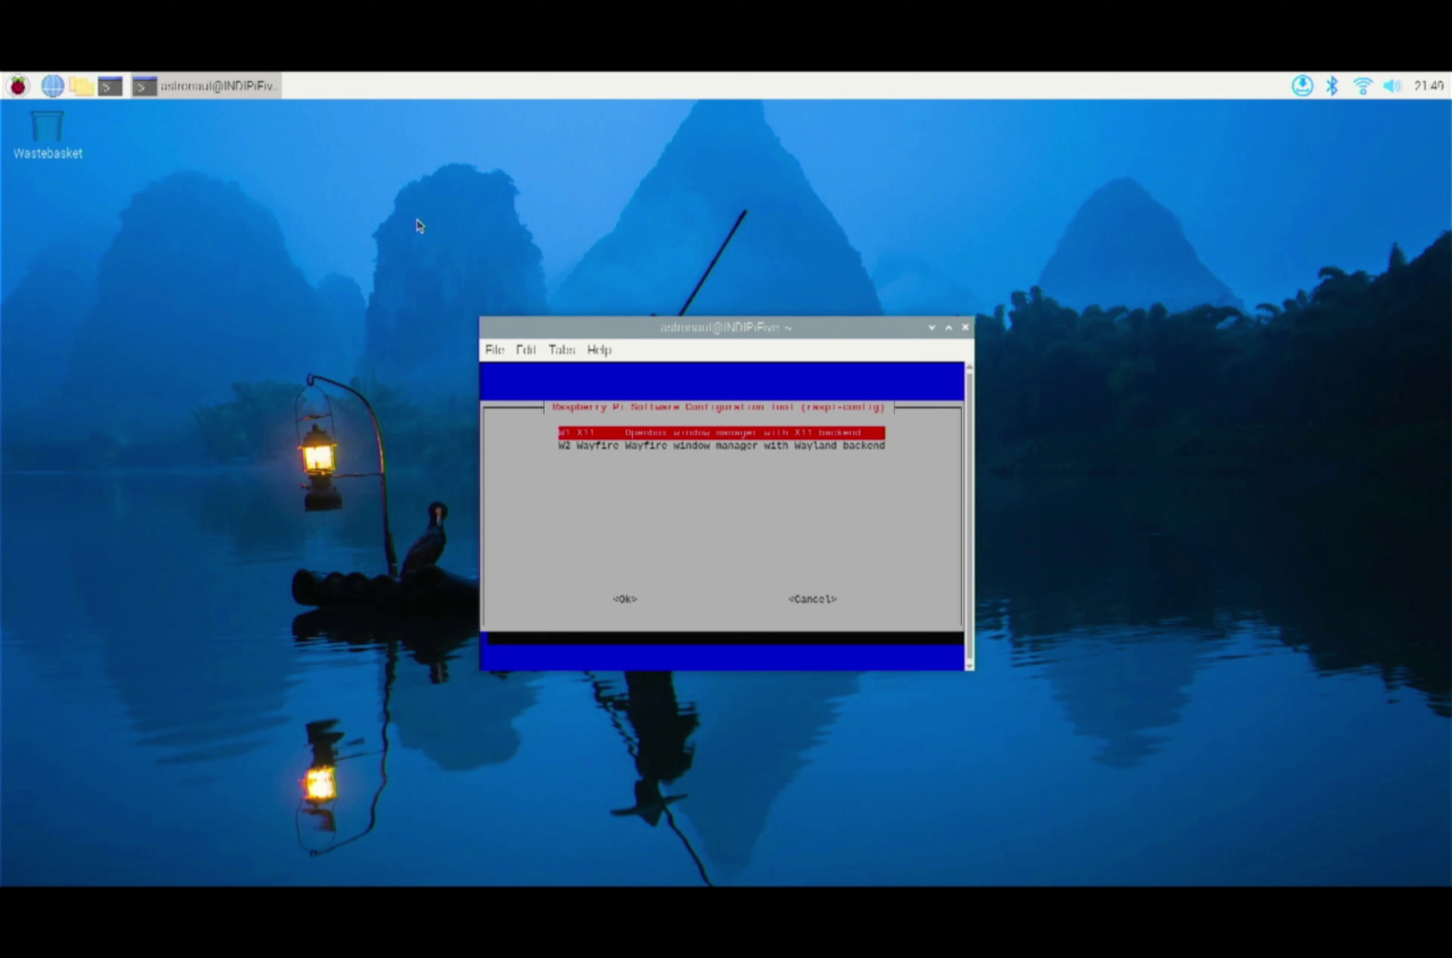
key("Tab")
key("Return")
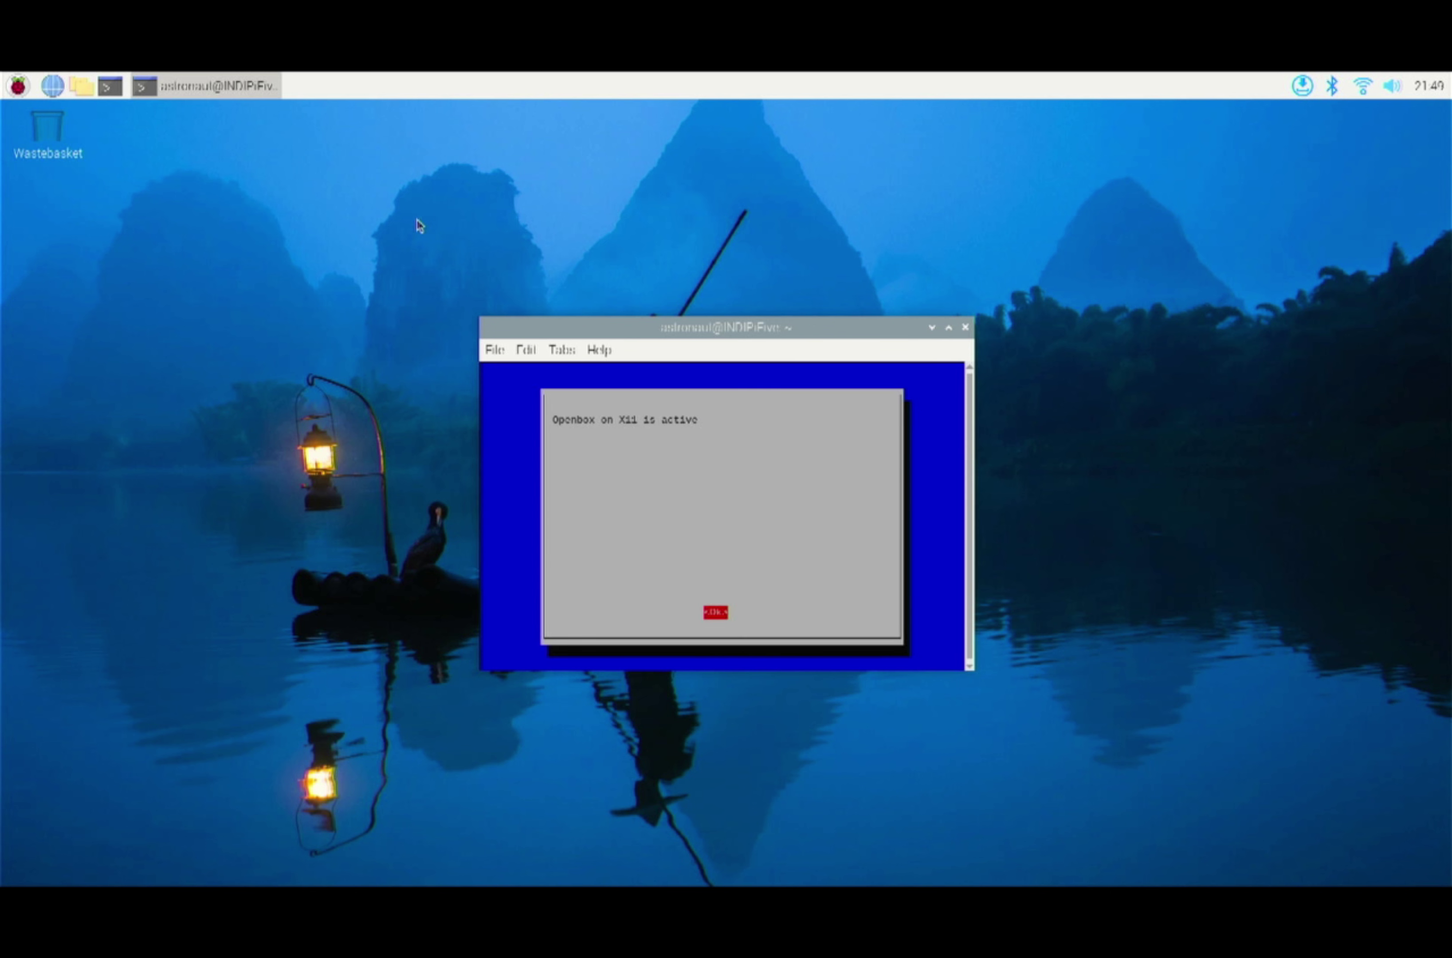
key("Return")
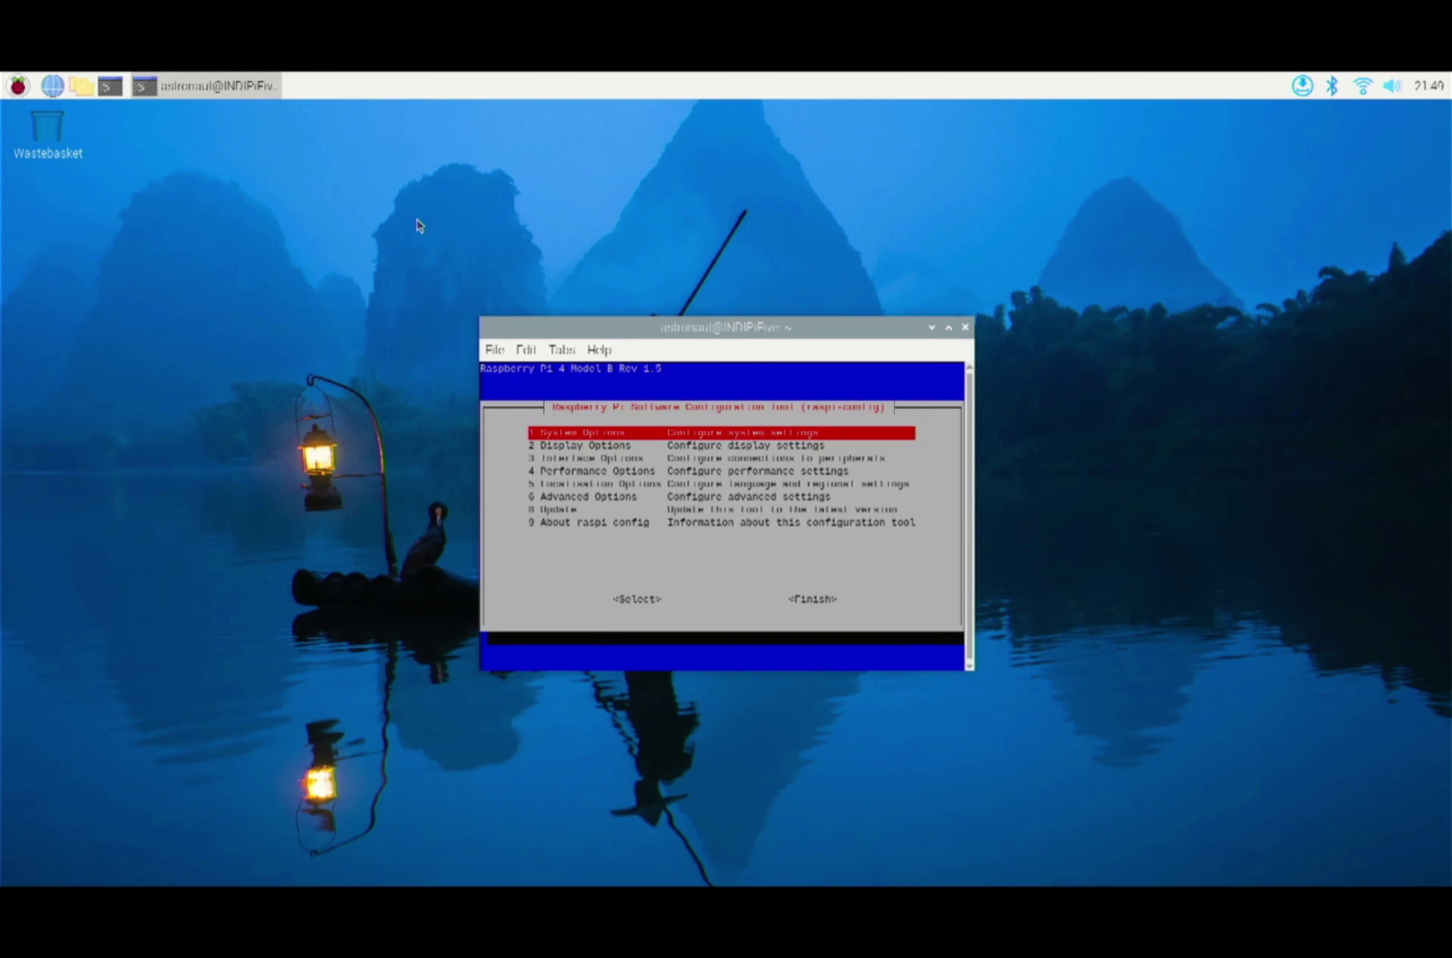
key("Down")
key("Down")
key("Down")
key("Down")
key("Down")
key("Down")
key("Down")
key("Tab")
key("Tab")
key("Return")
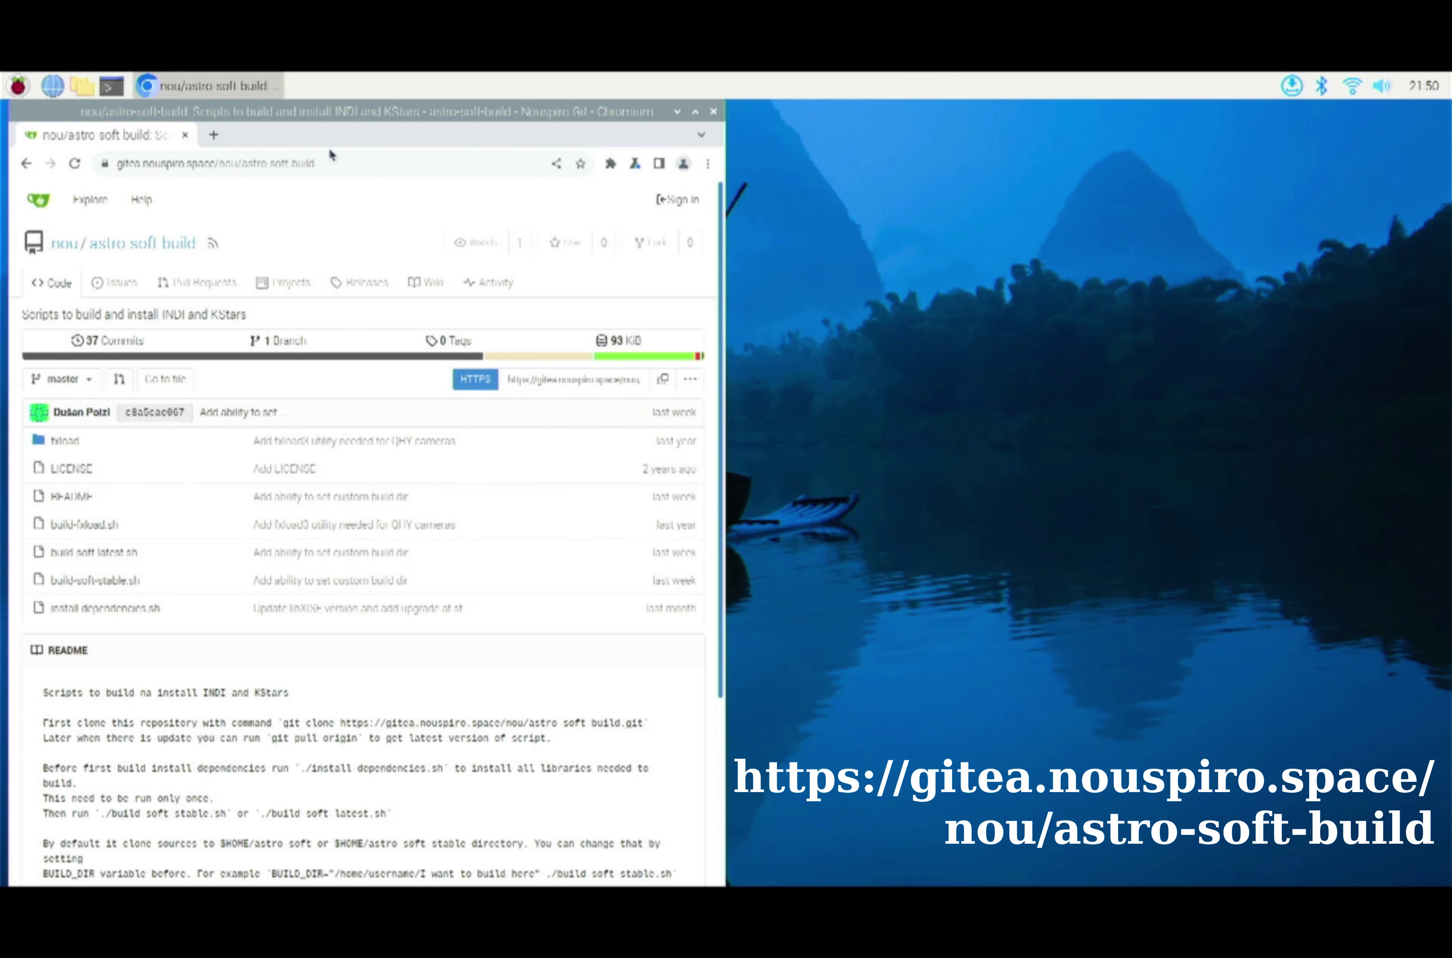
Step: Select the repository address and README git clone command, then open a new terminal with Ctrl+Alt+T
left_click(325, 164)
left_click_drag(325, 164, 124, 159)
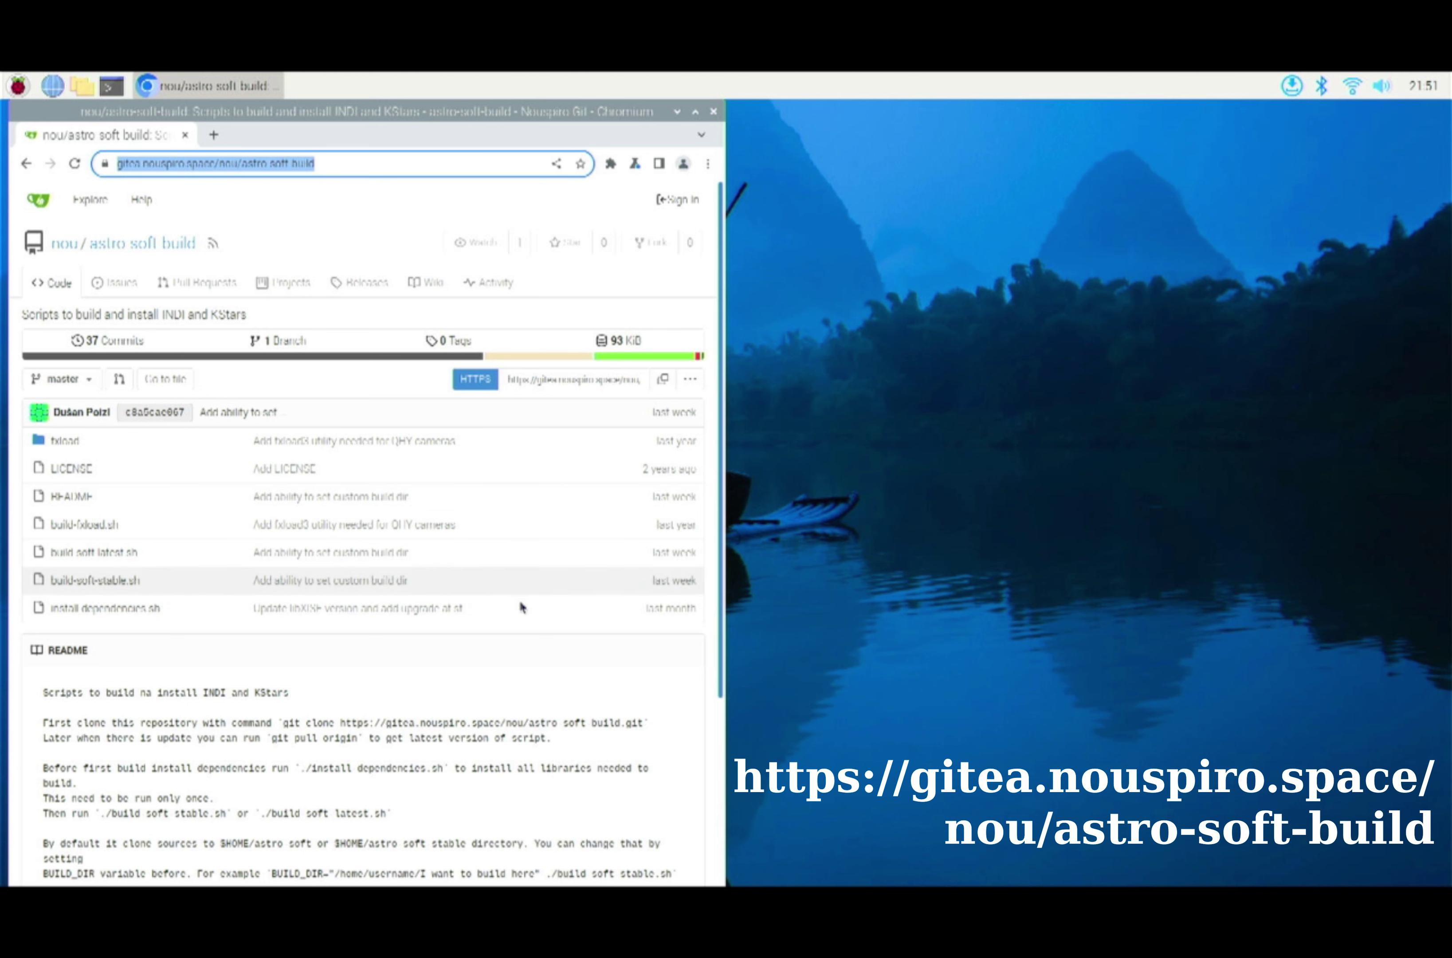
left_click_drag(283, 722, 645, 722)
key("ctrl+c")
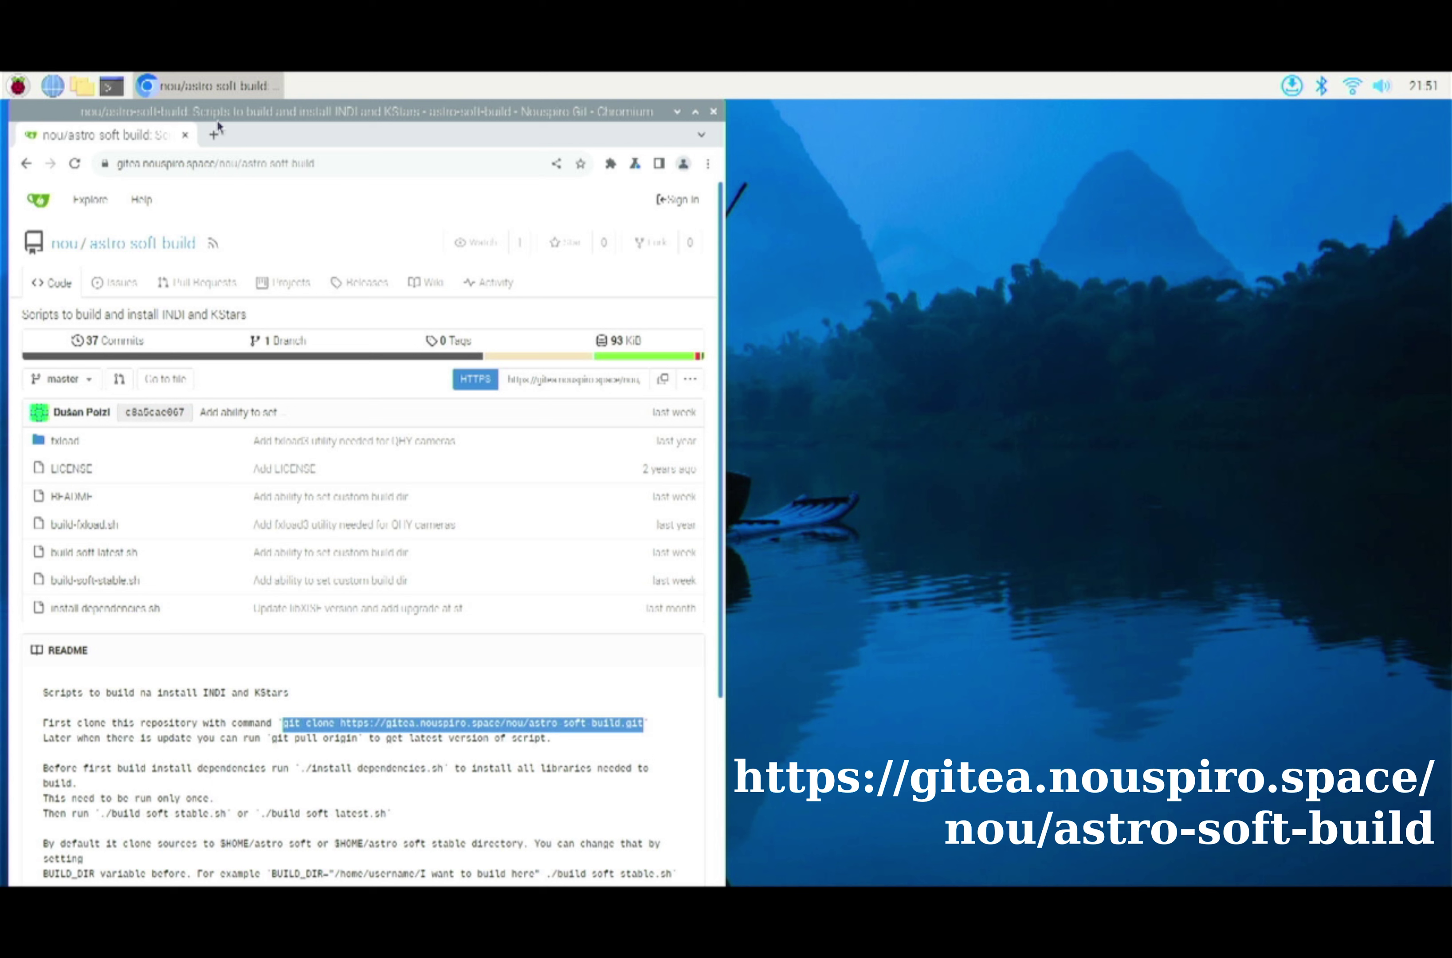
key("ctrl+alt+t")
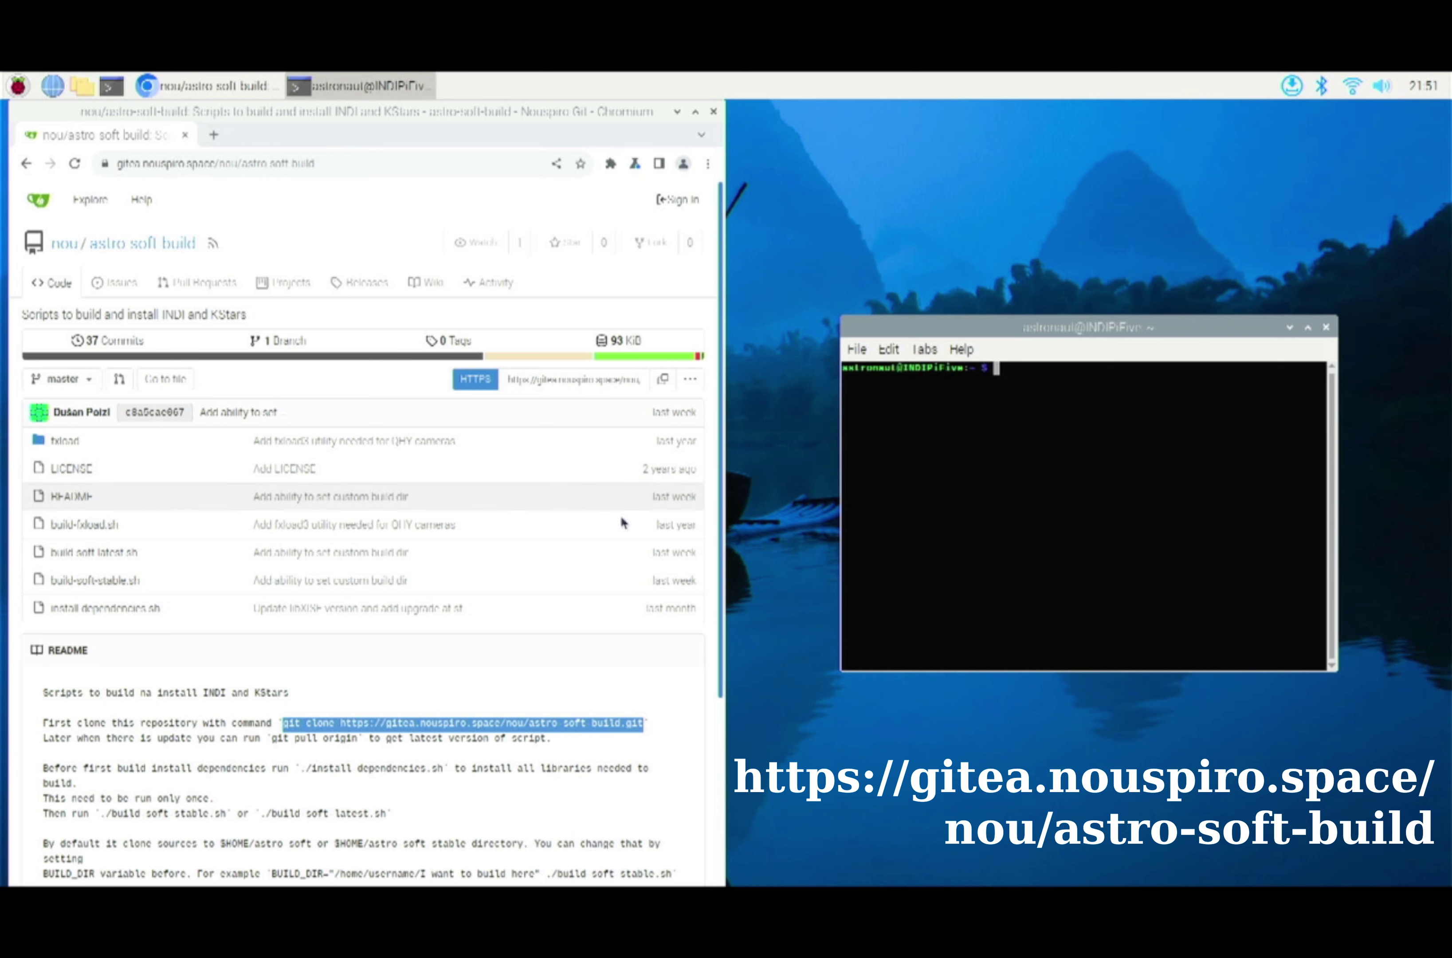
Step: Clone the astro-soft-build repository and try running ./install-dependencies.sh from the README
middle_click(905, 555)
key("Return")
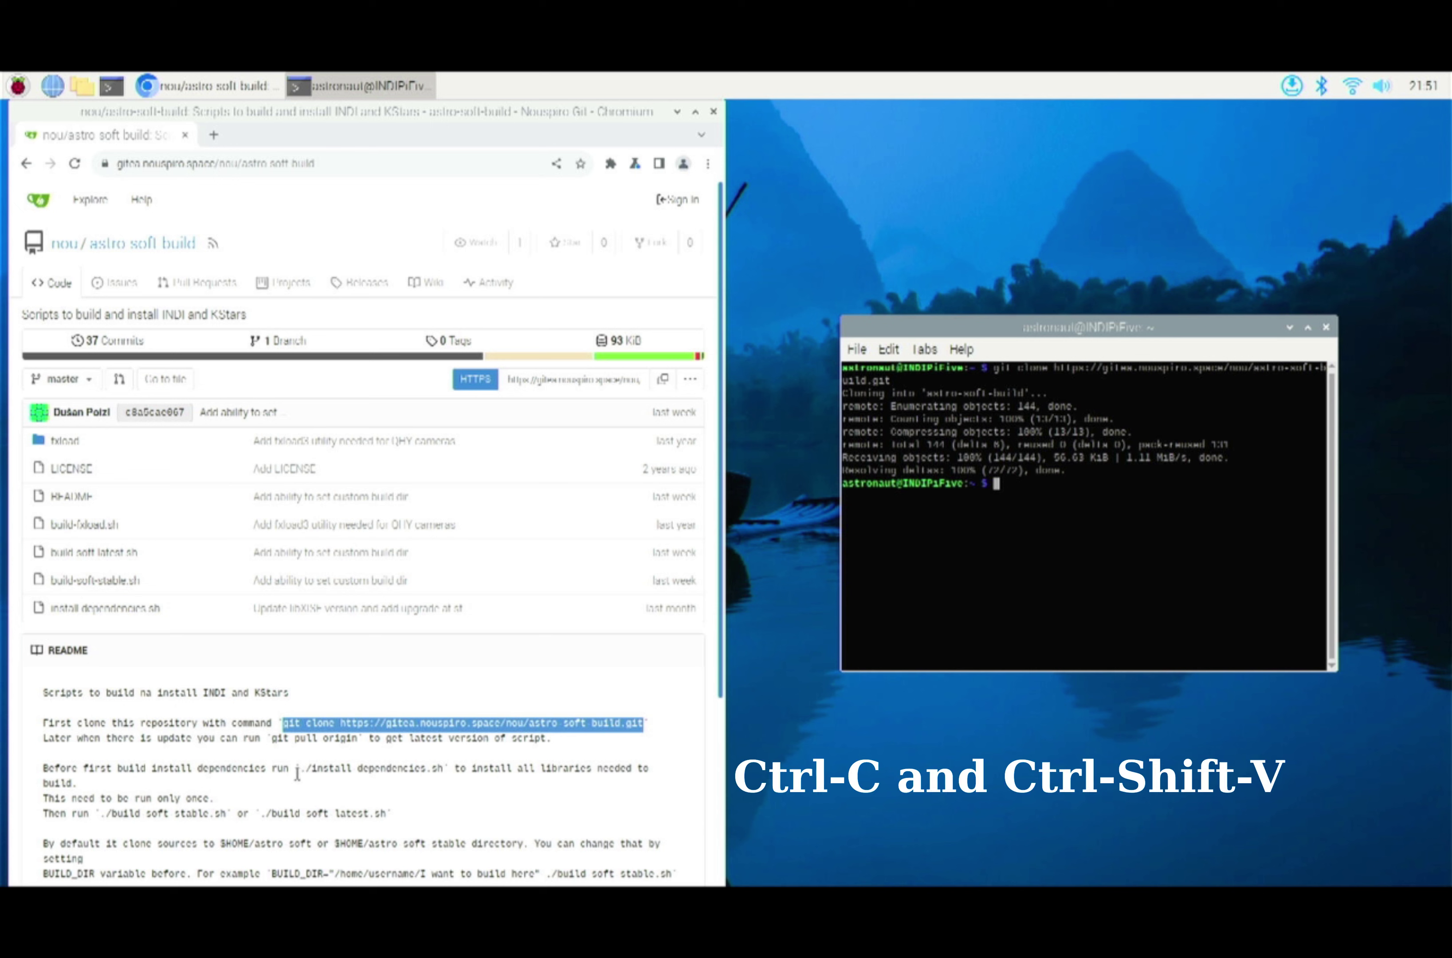
left_click_drag(301, 767, 444, 765)
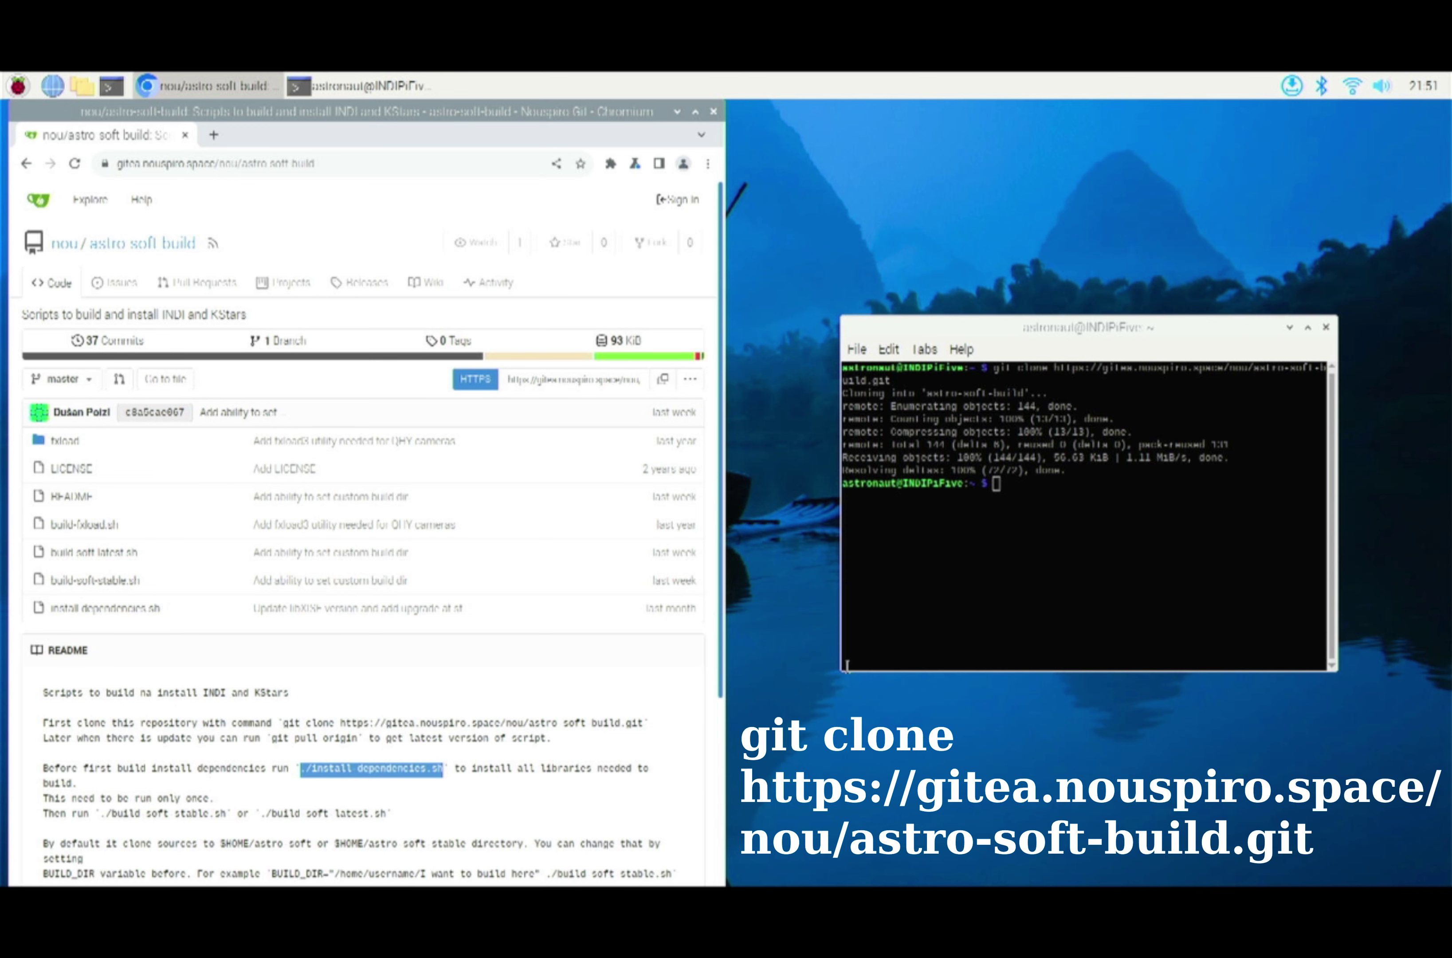
left_click(944, 617)
type("./install-dependencies.sh")
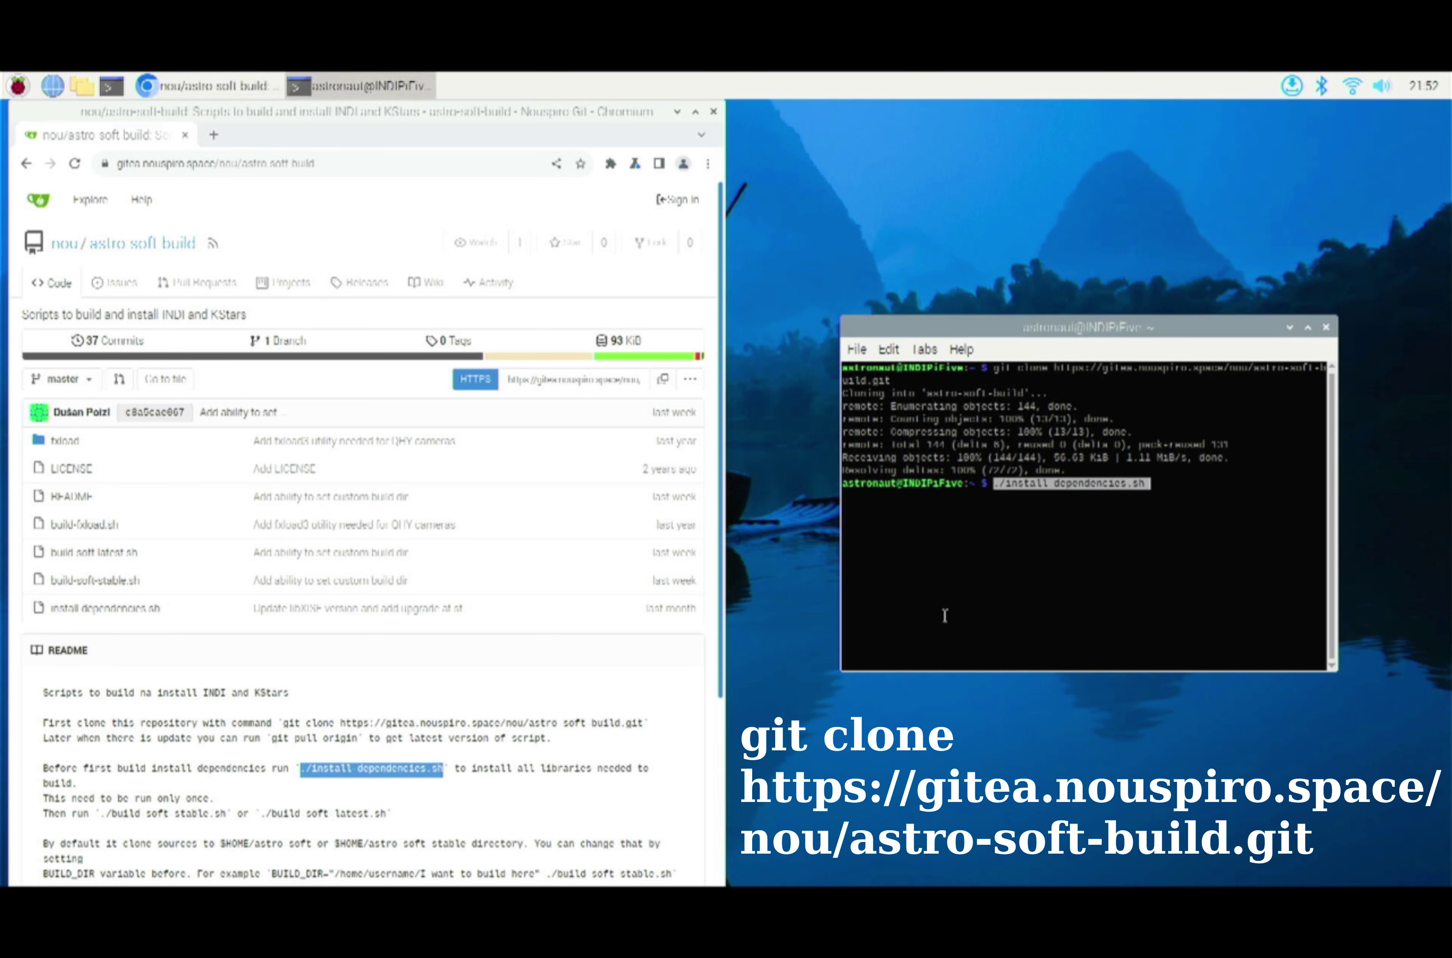
key("Return")
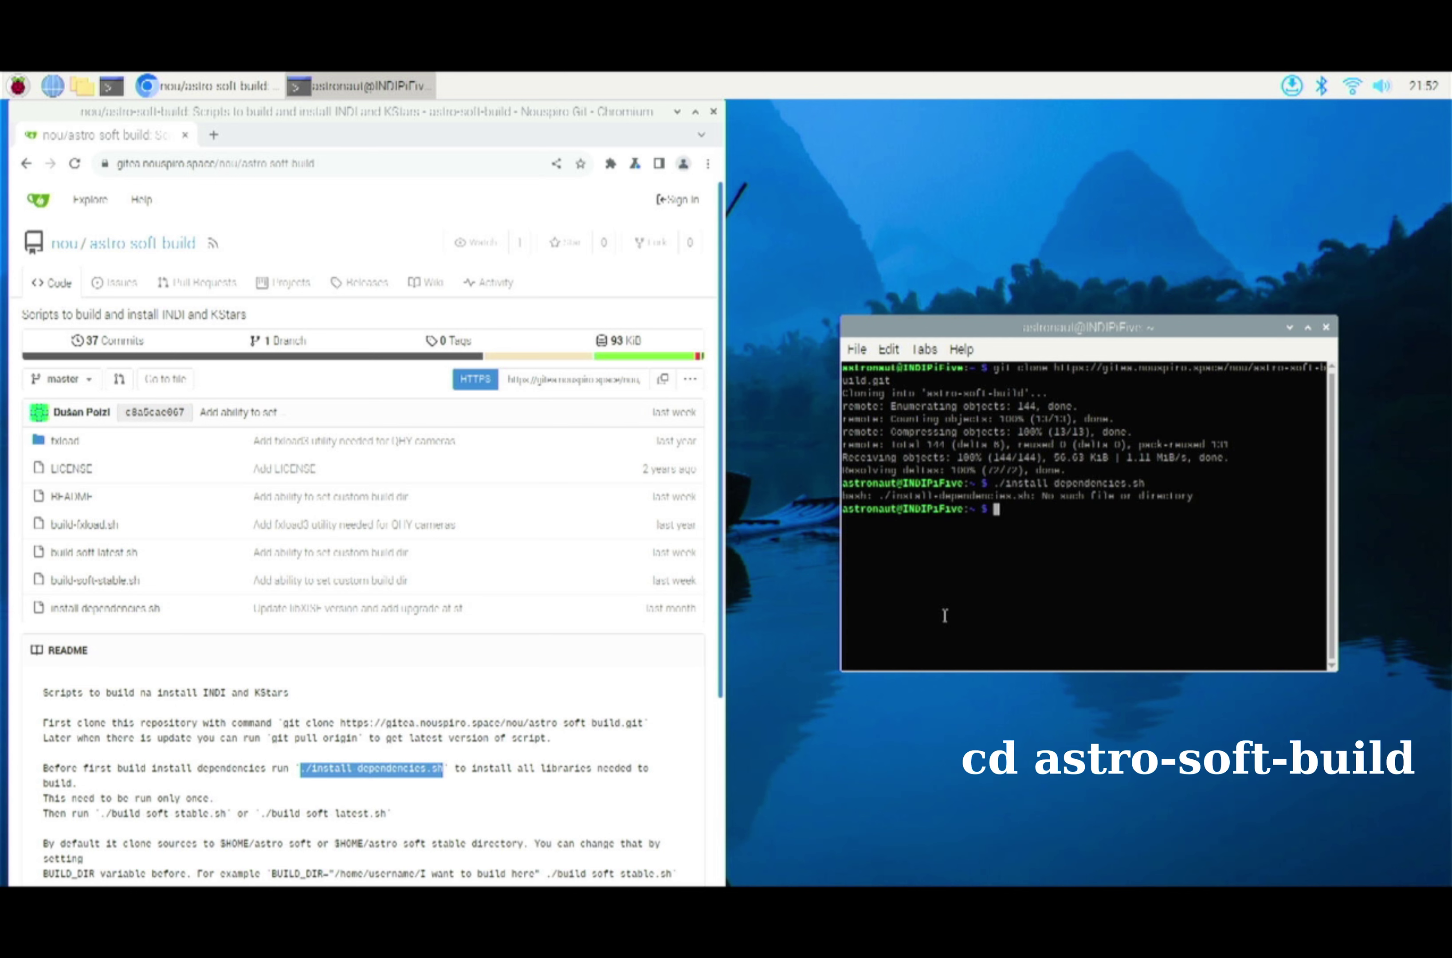
Step: Change into the astro-soft-build folder and run ./install-dependencies.sh there
type("ls")
key("Return")
type("cd a")
key("Tab")
key("Return")
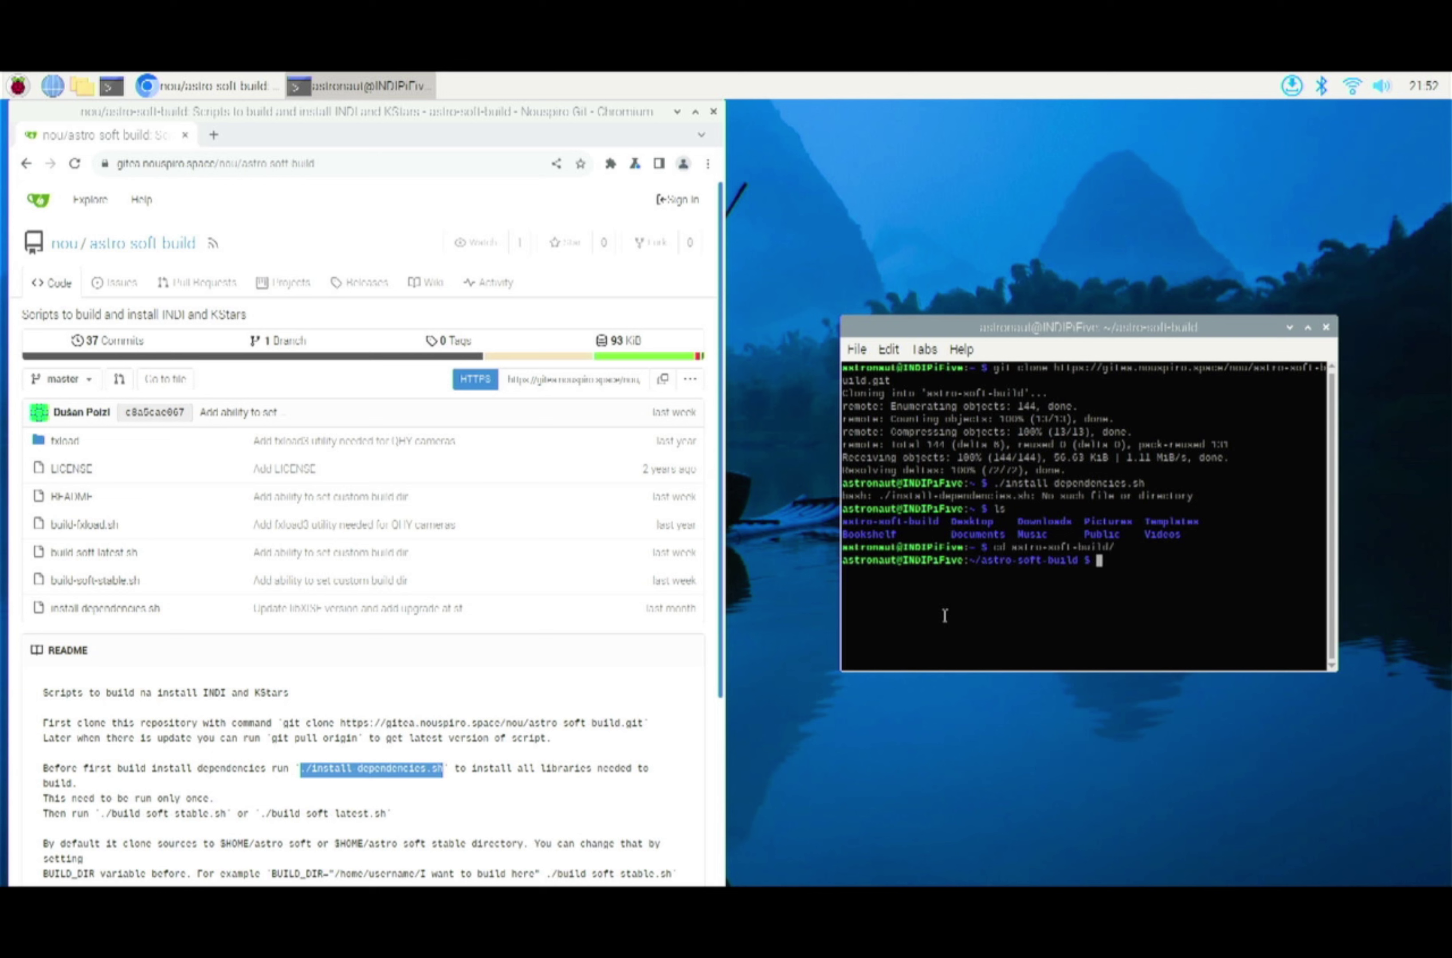
middle_click(944, 616)
key("Return")
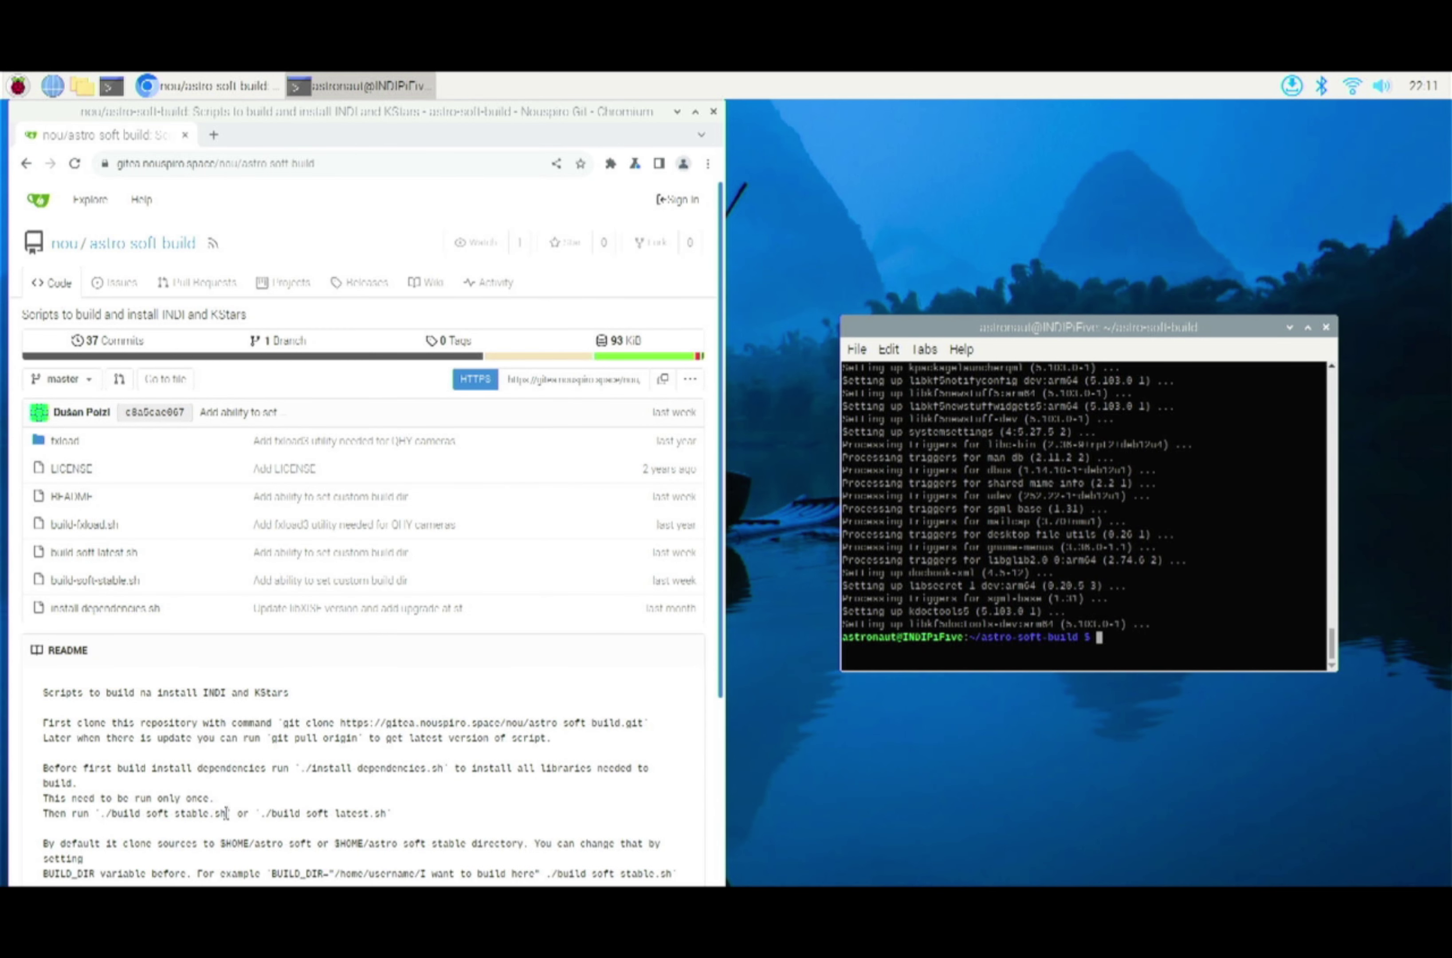
Step: Copy ./build-soft-stable.sh from the README into the terminal and run it
left_click_drag(230, 817, 103, 824)
key("ctrl+c")
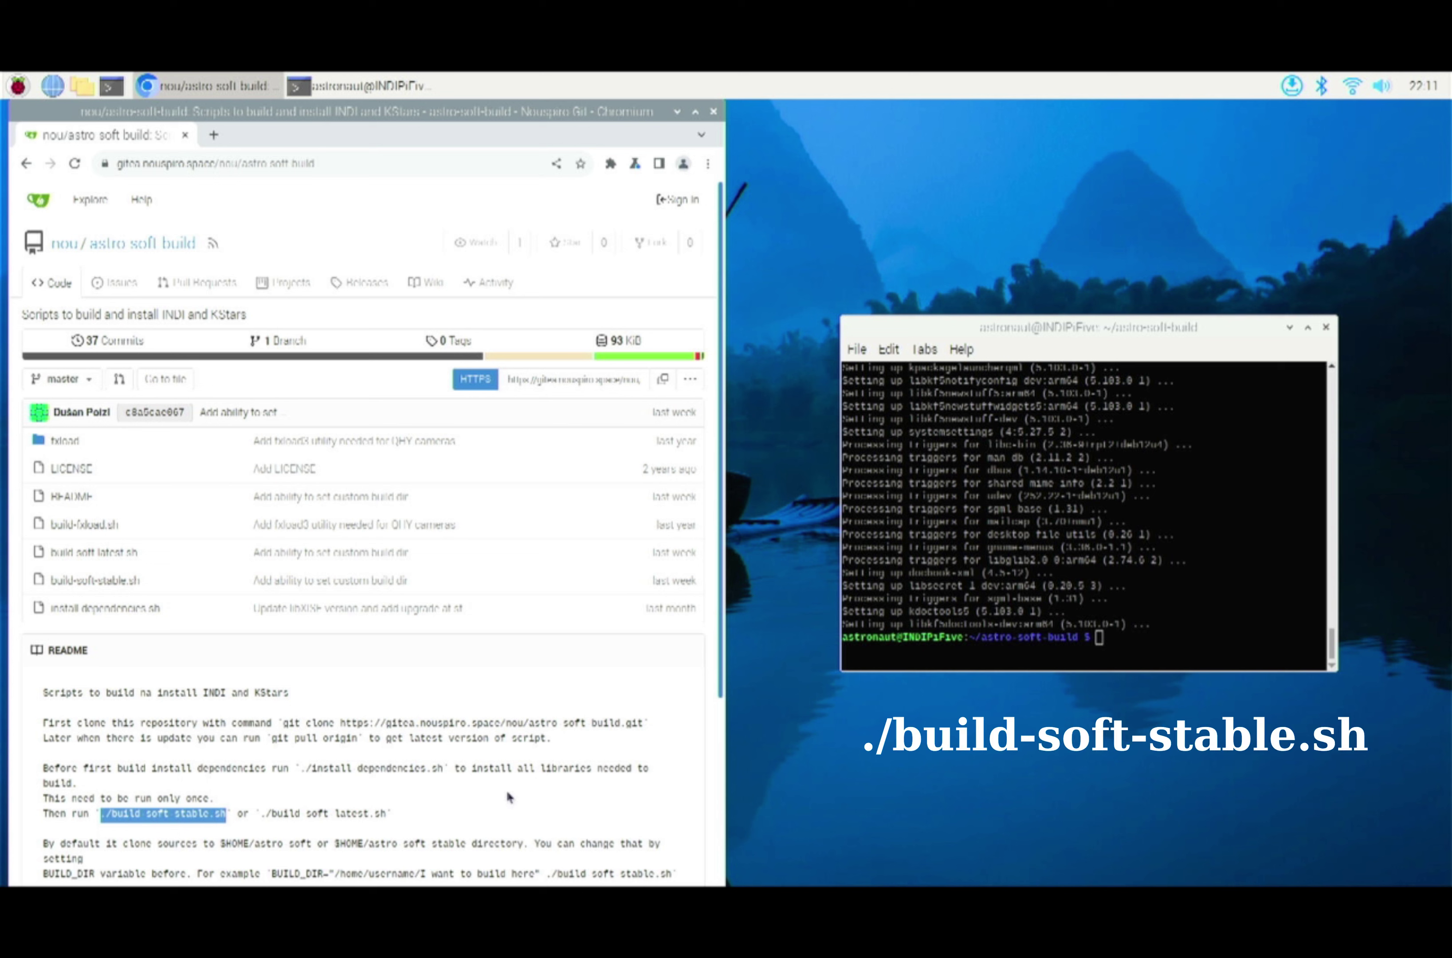
left_click(1088, 646)
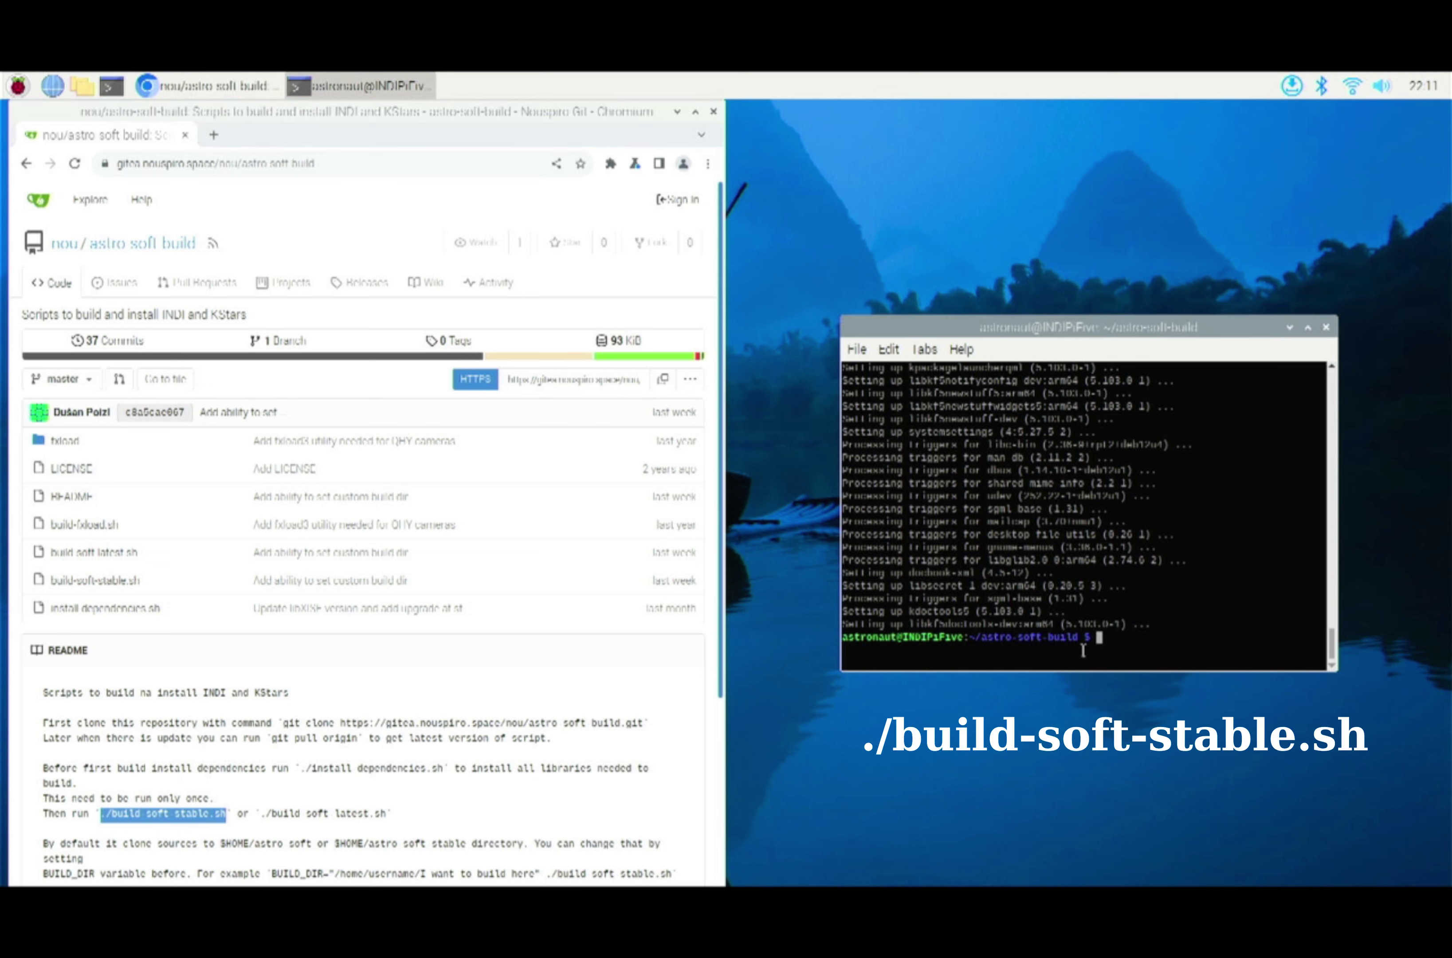
middle_click(1084, 650)
key("Return")
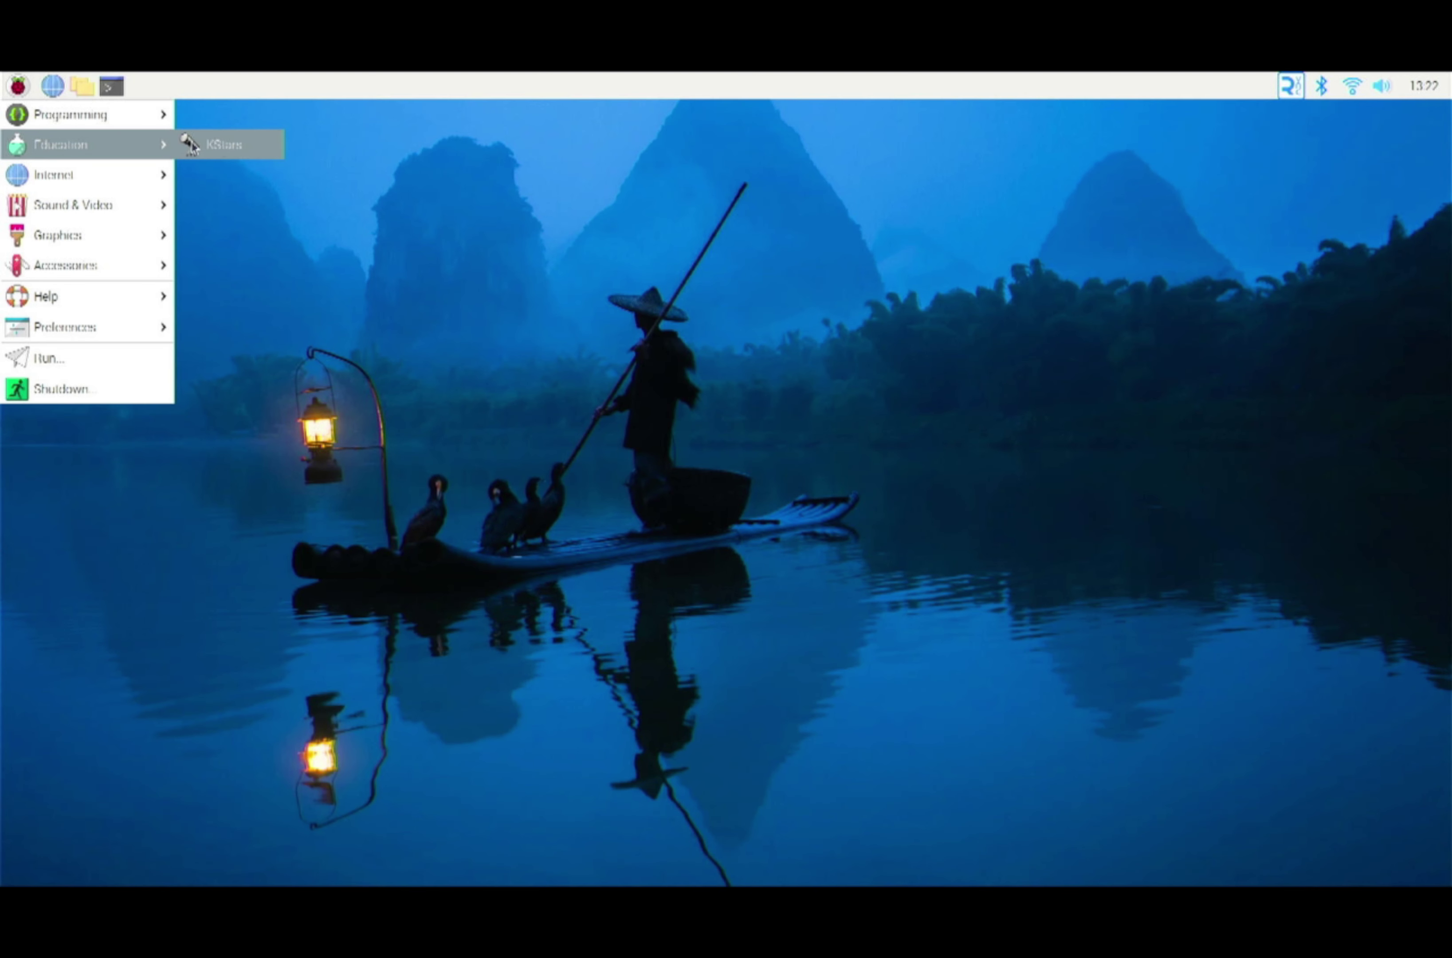
Step: Launch KStars from the Education menu, maximize its window and open the View menu
left_click(204, 145)
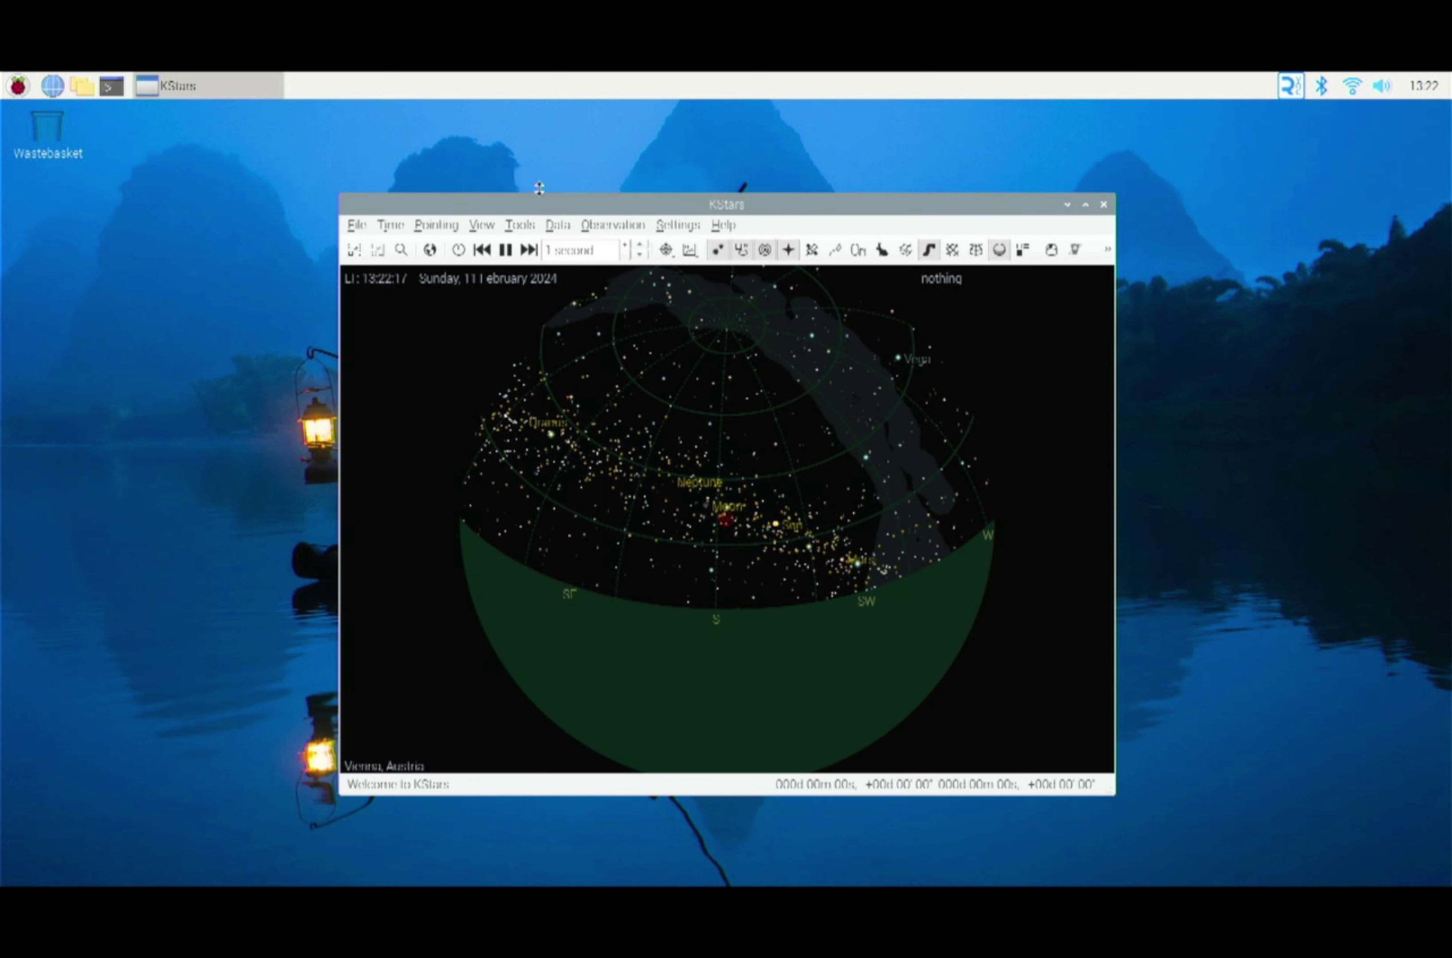
left_click(1086, 206)
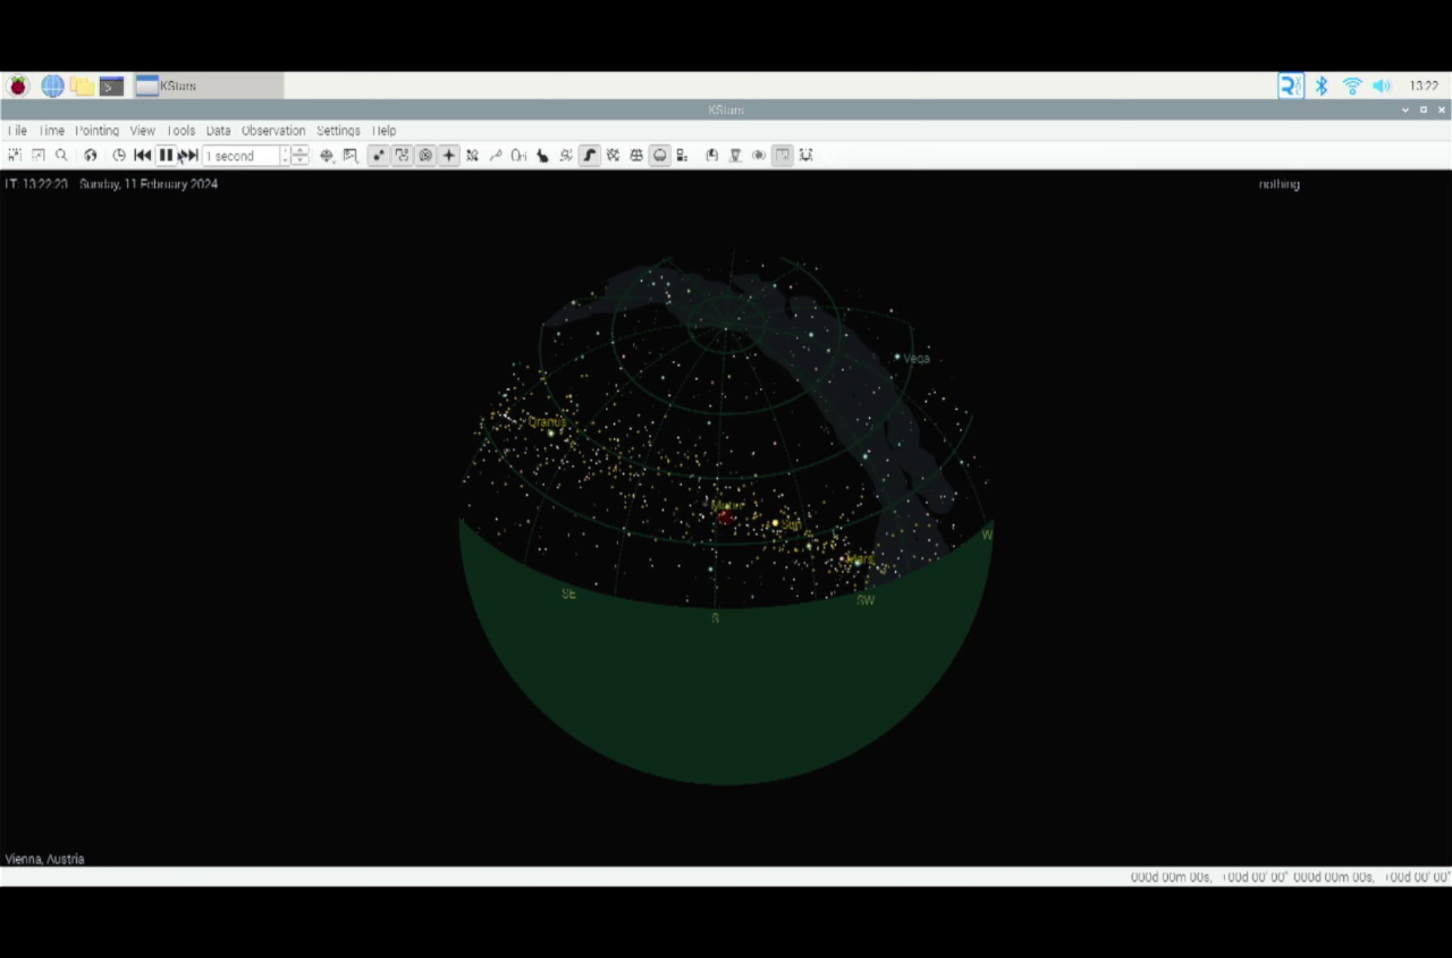
left_click(150, 132)
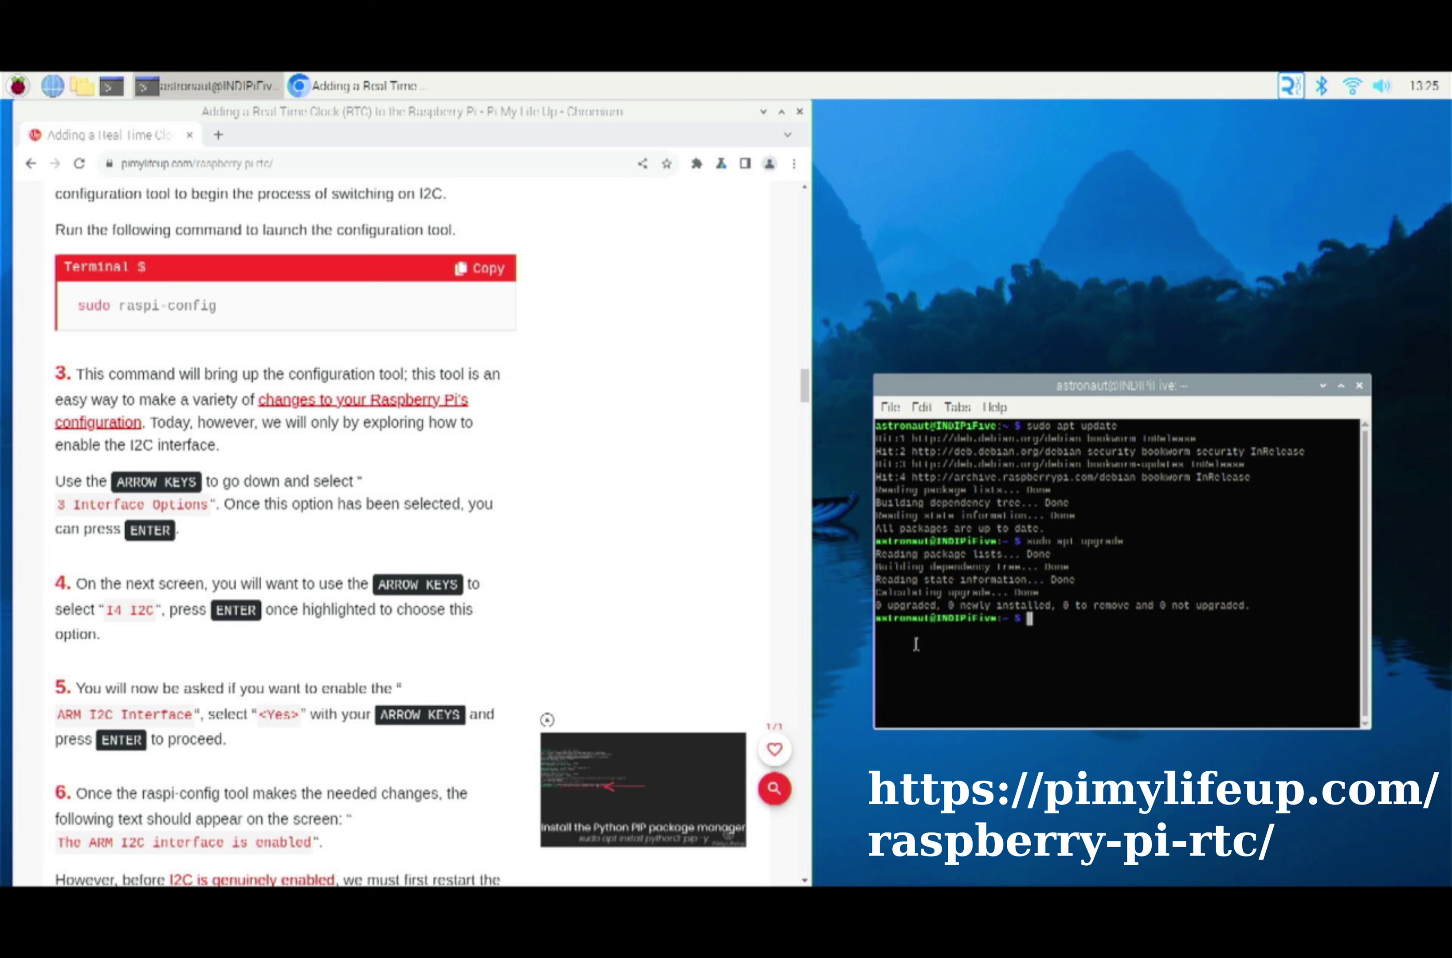
Step: Use sudo raspi-config to enable I2C under 3 Interface Options, then finish to the shell
type("sudo raspi")
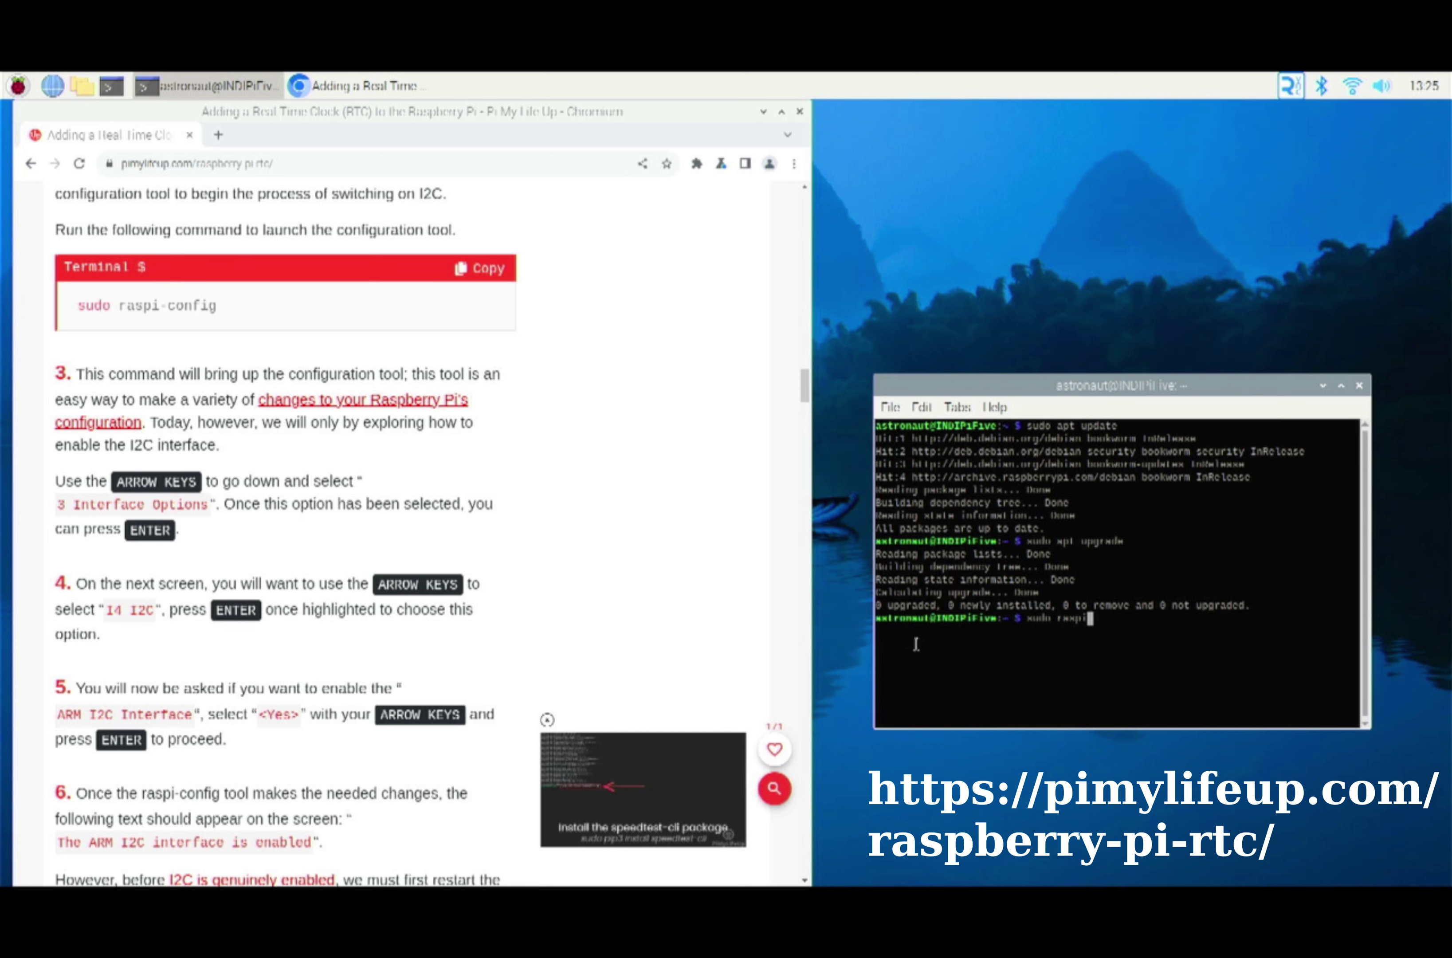
type("-config")
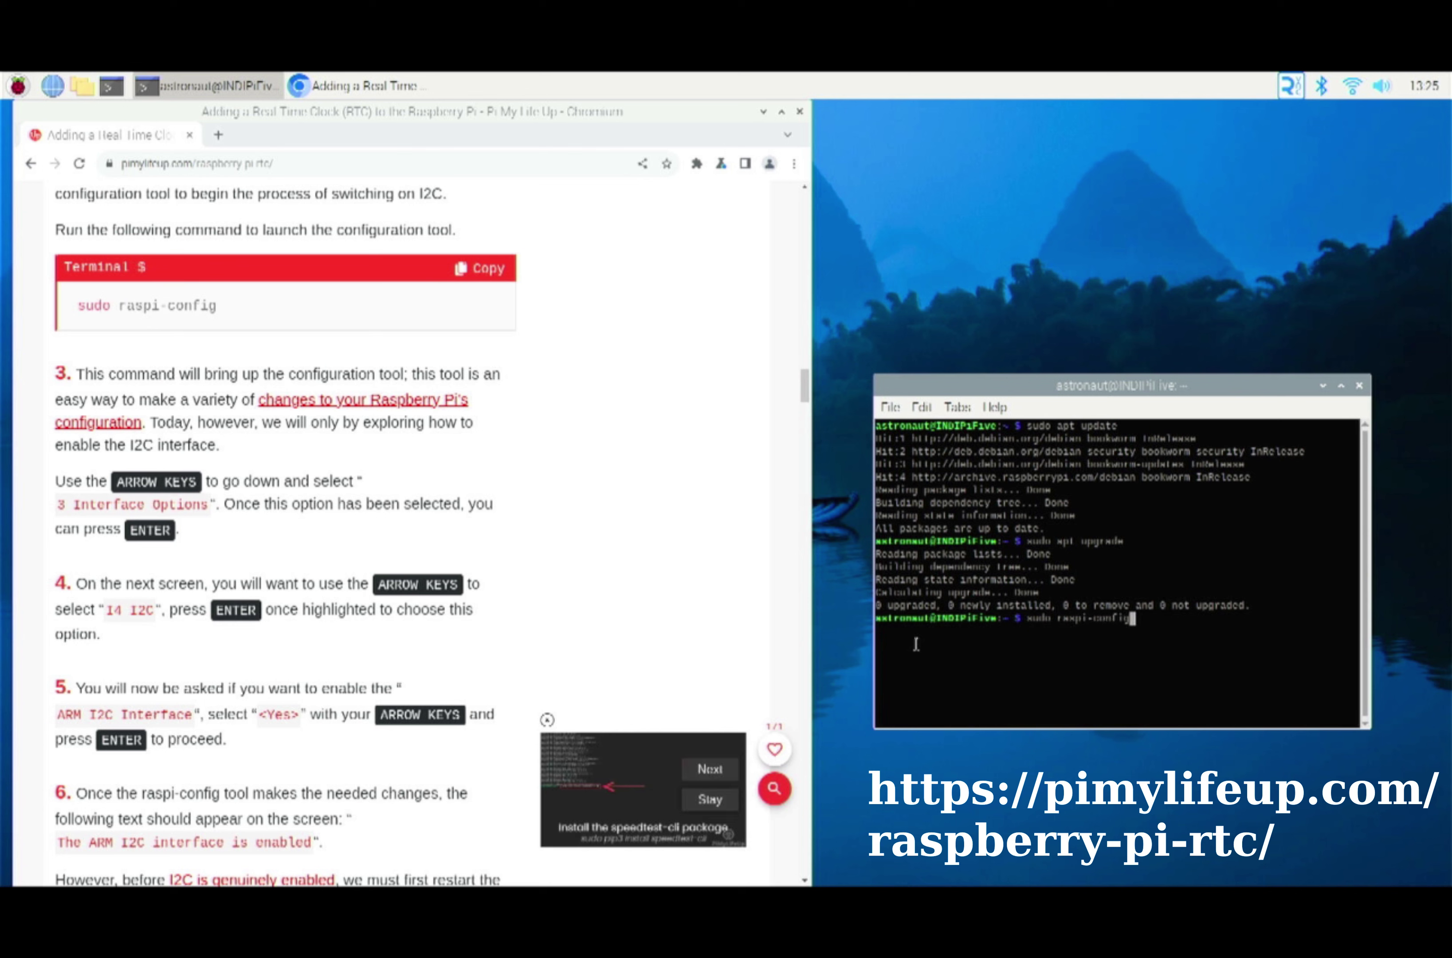
key("Return")
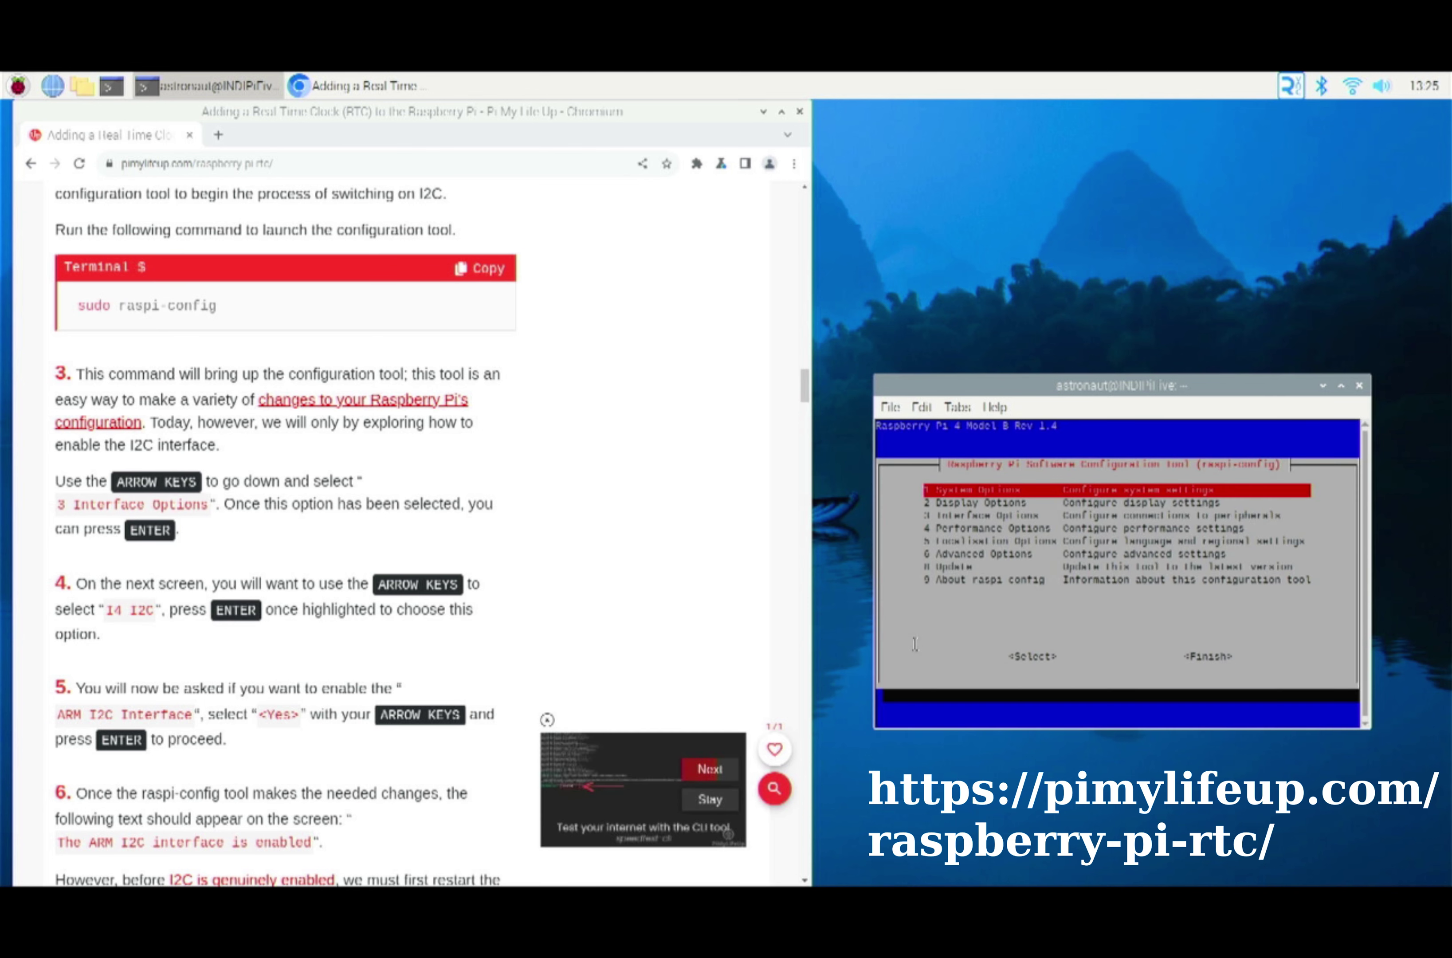
key("Down")
key("Down")
key("Return")
key("Down")
key("Down")
key("Down")
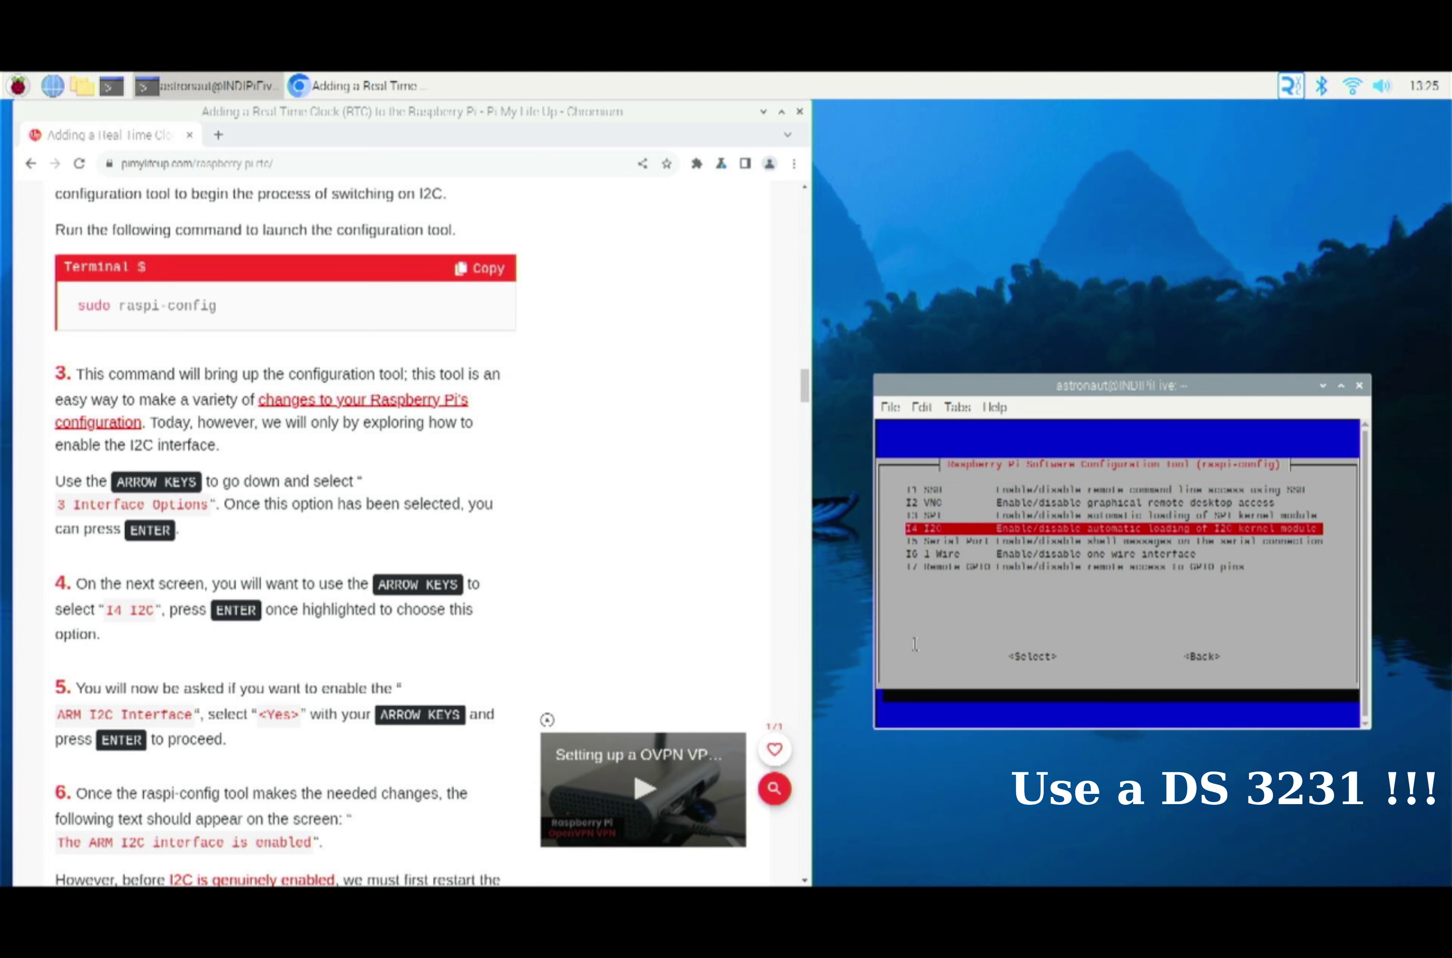
key("Return")
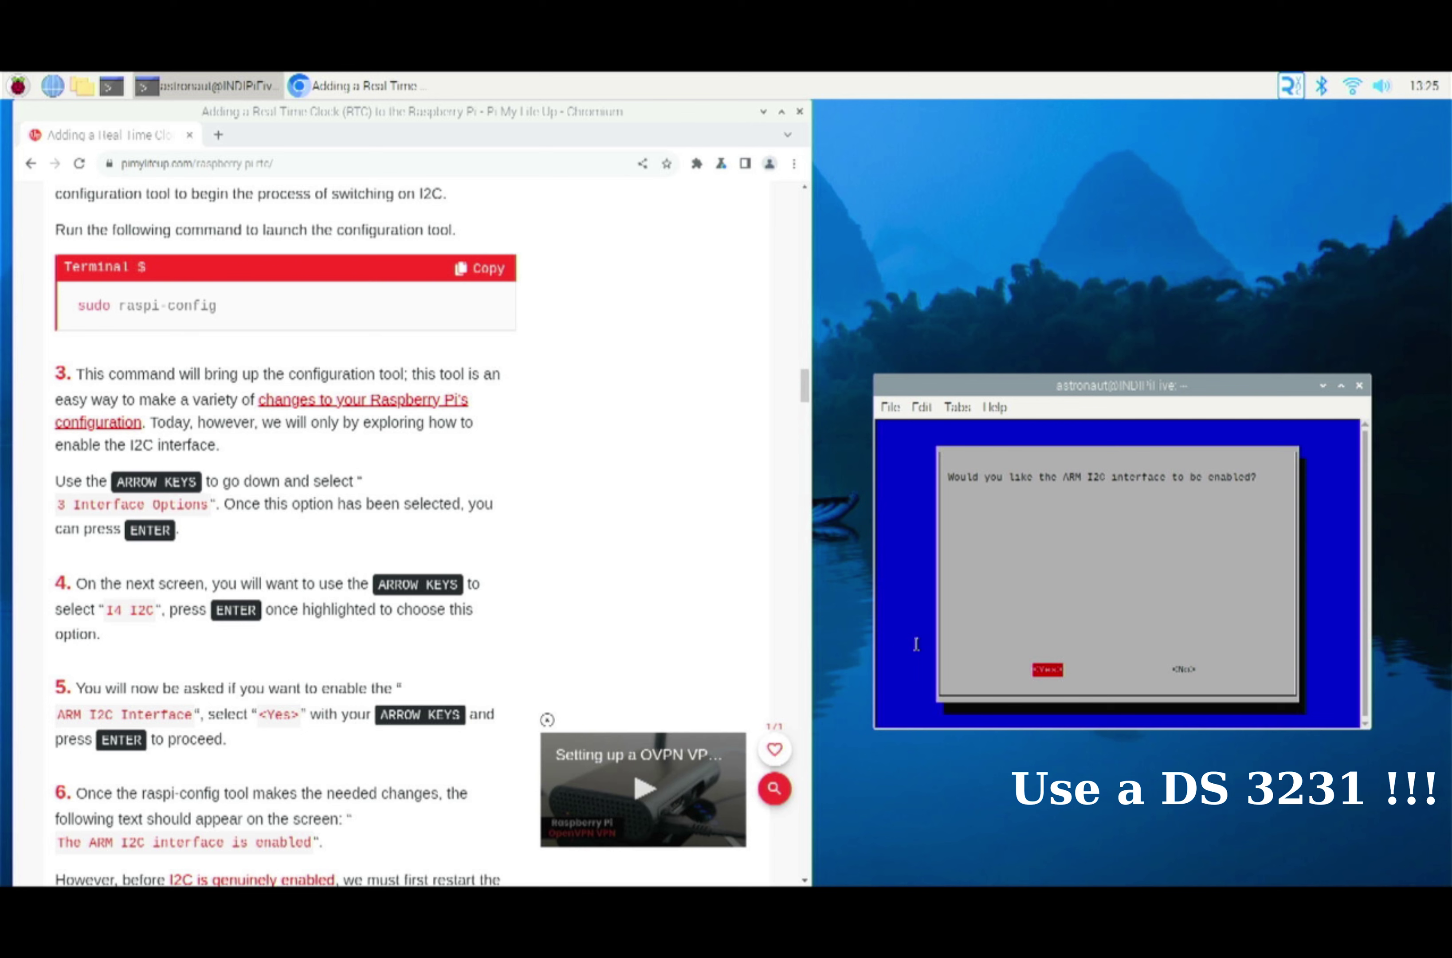
key("Return")
key("Return")
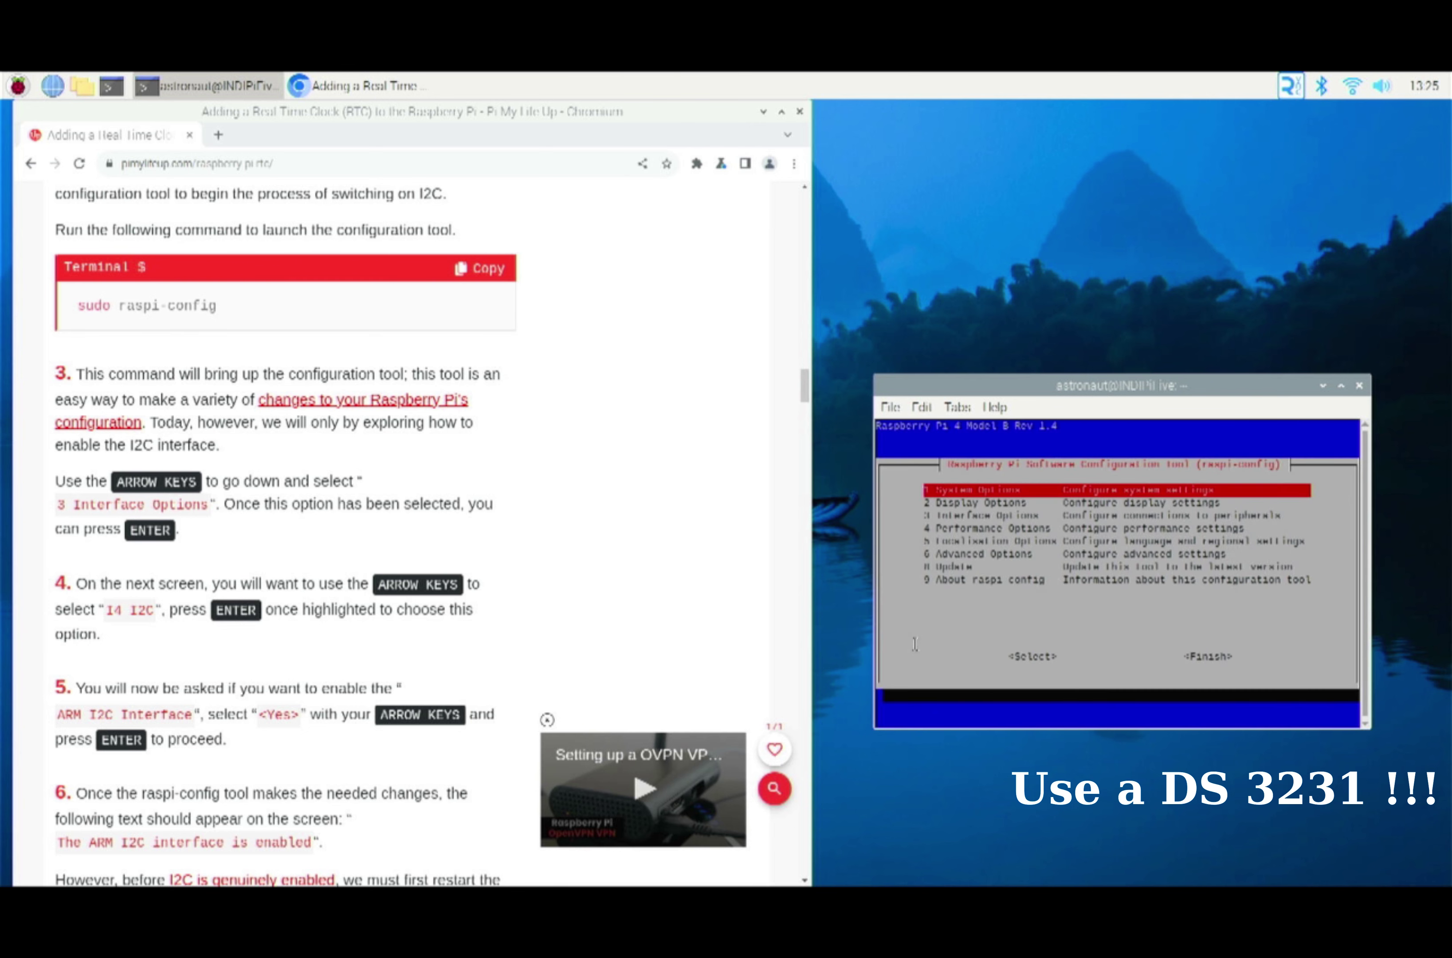
key("Tab")
key("Tab")
key("Return")
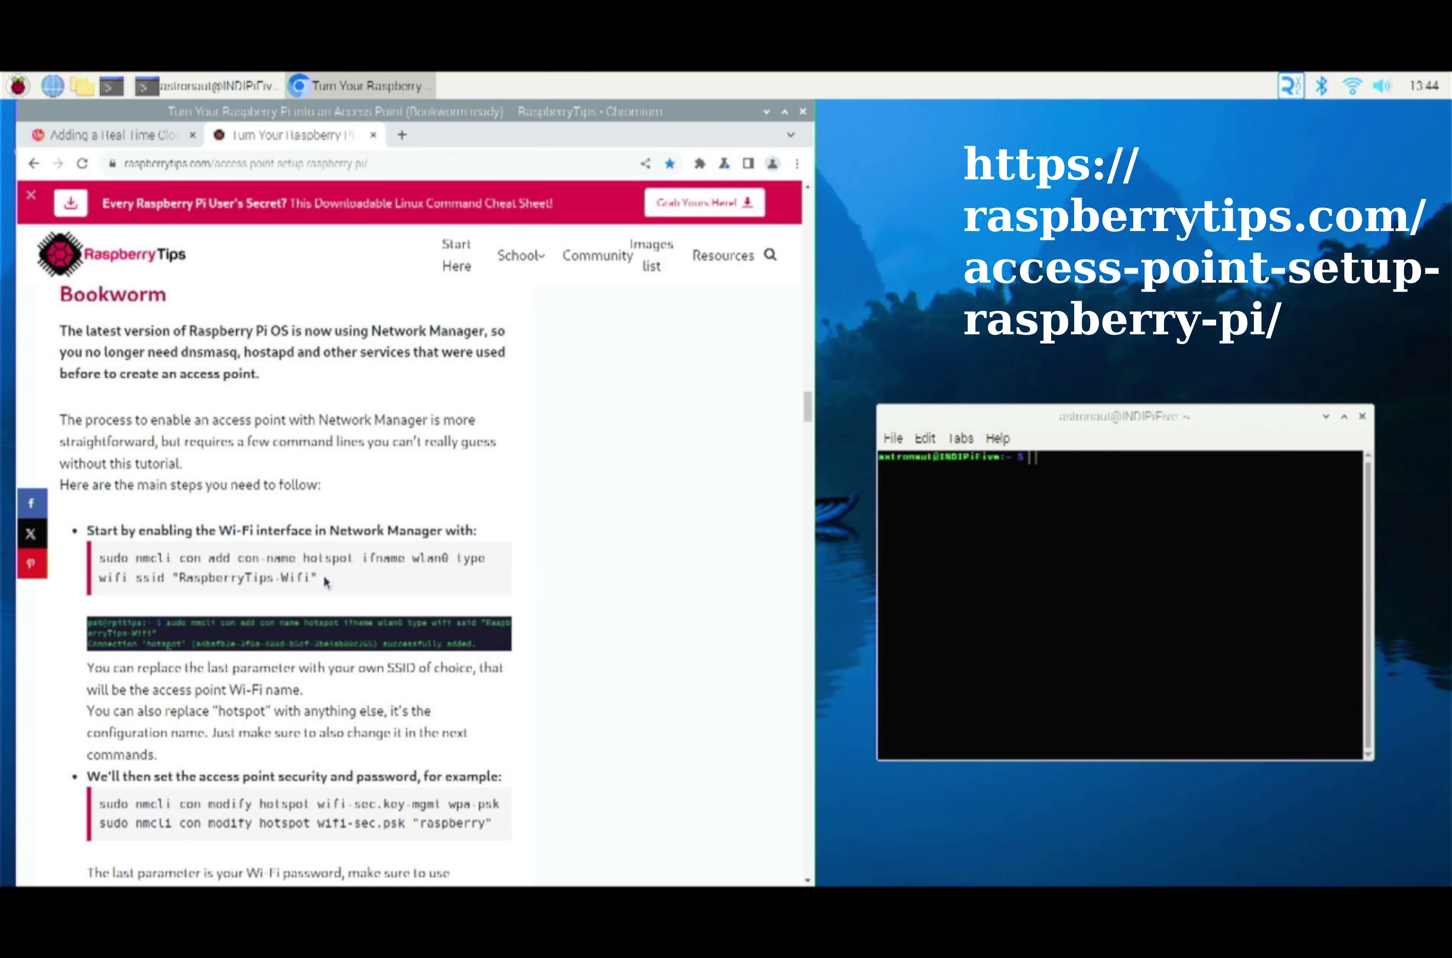
Step: Create the nmcli 'hotspot' connection with the SSID Astronaut_WiFi
left_click_drag(317, 580, 101, 557)
key("ctrl+c")
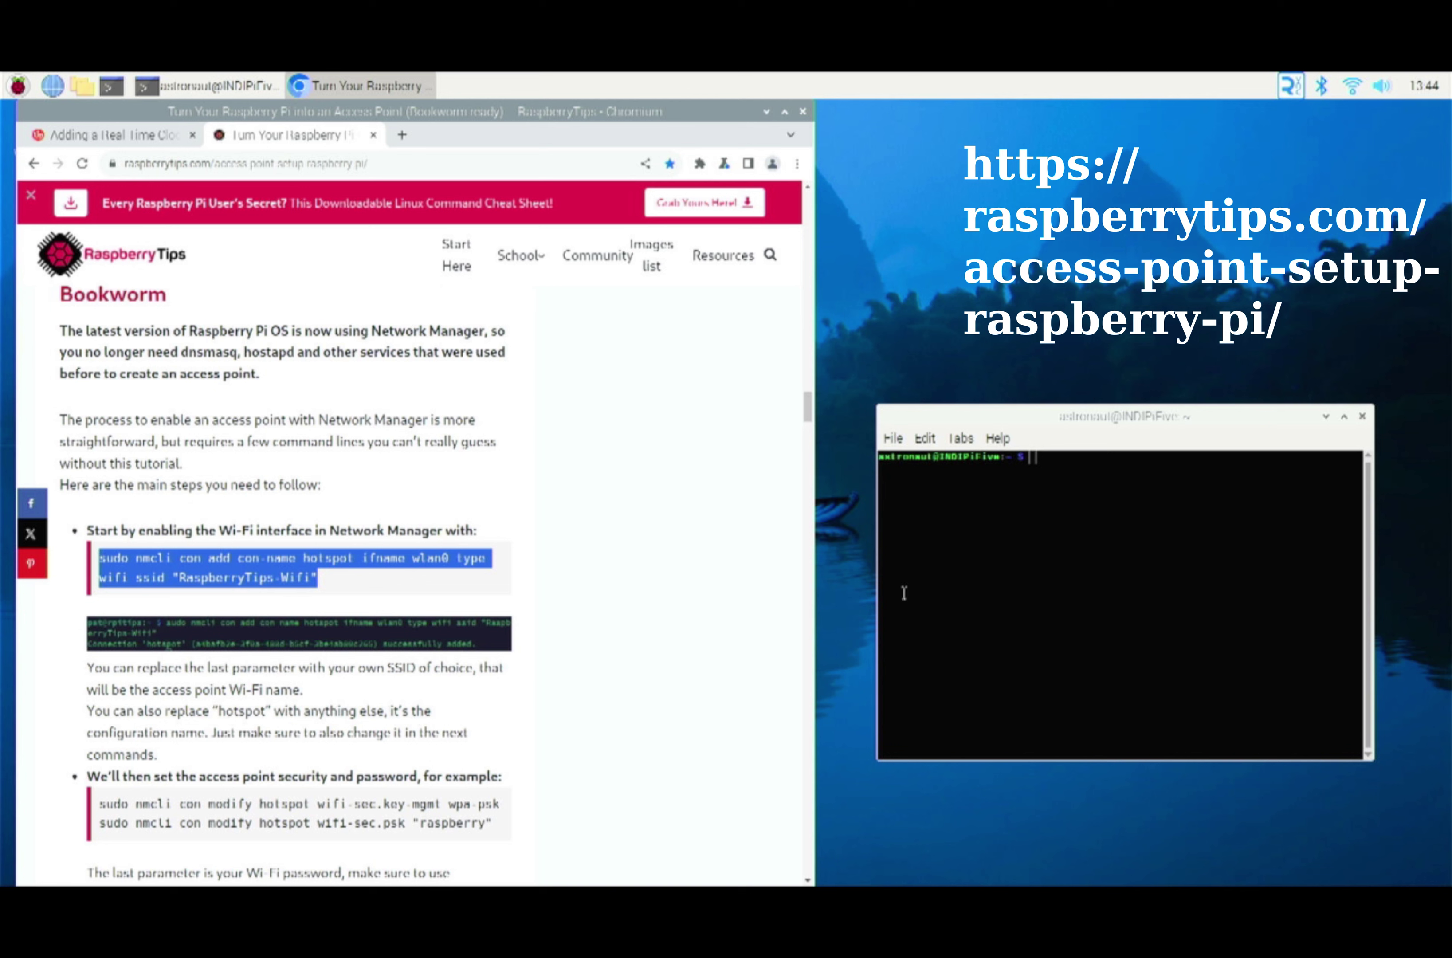
left_click(985, 590)
key("ctrl+shift+v")
key("BackSpace")
key("BackSpace")
key("BackSpace")
key("BackSpace")
key("BackSpace")
key("BackSpace")
key("BackSpace")
key("BackSpace")
key("BackSpace")
key("BackSpace")
key("BackSpace")
key("BackSpace")
key("BackSpace")
key("BackSpace")
key("BackSpace")
key("BackSpace")
key("BackSpace")
type("Astronaut_Wi")
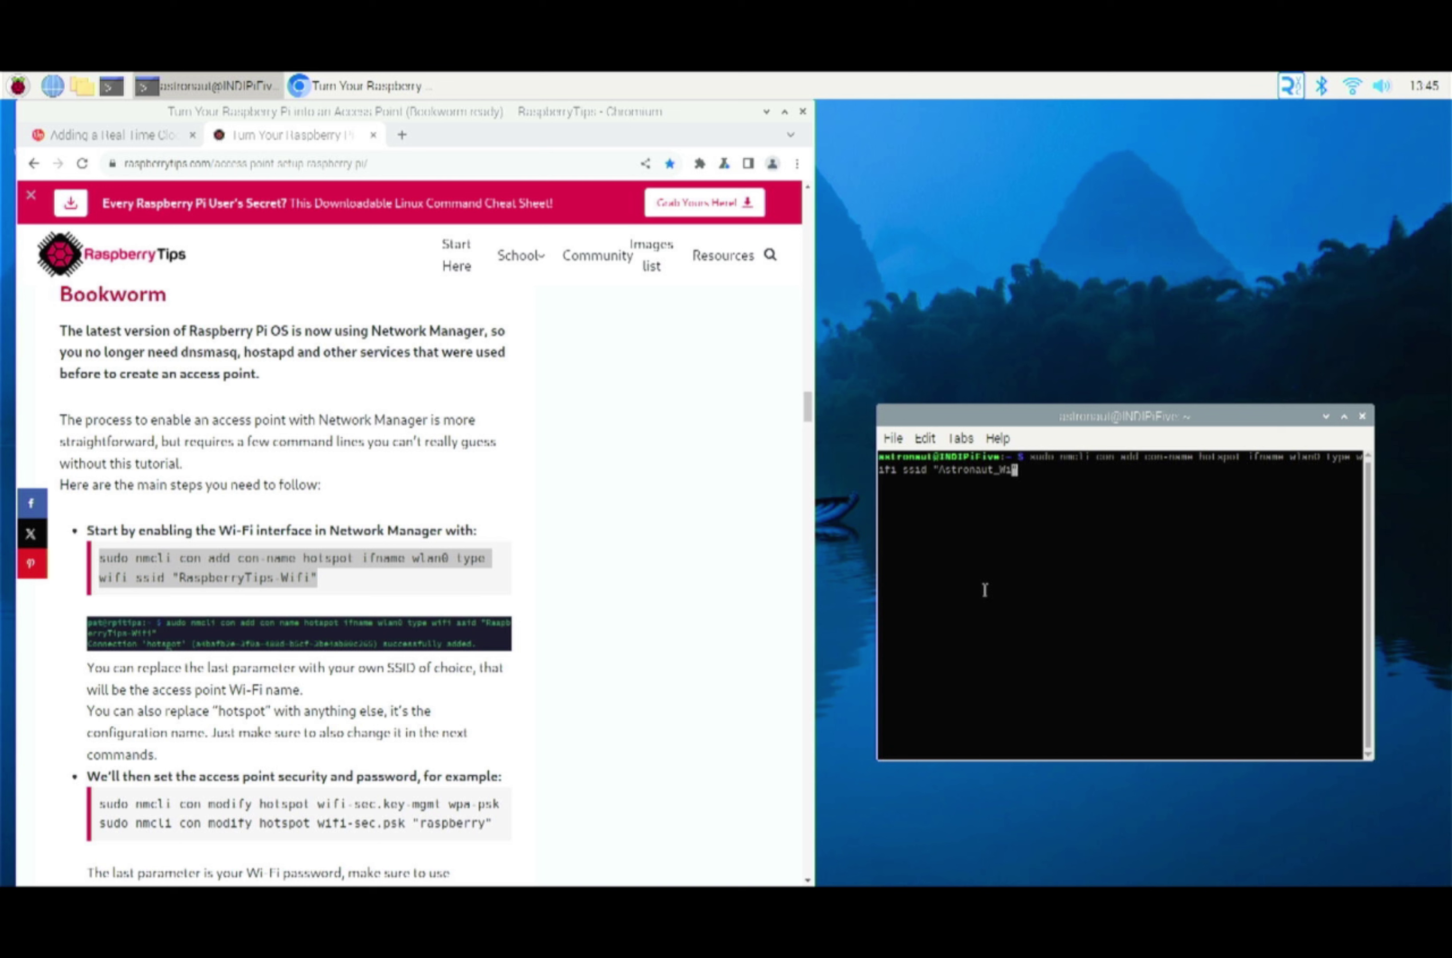
type("Fi\"")
key("Return")
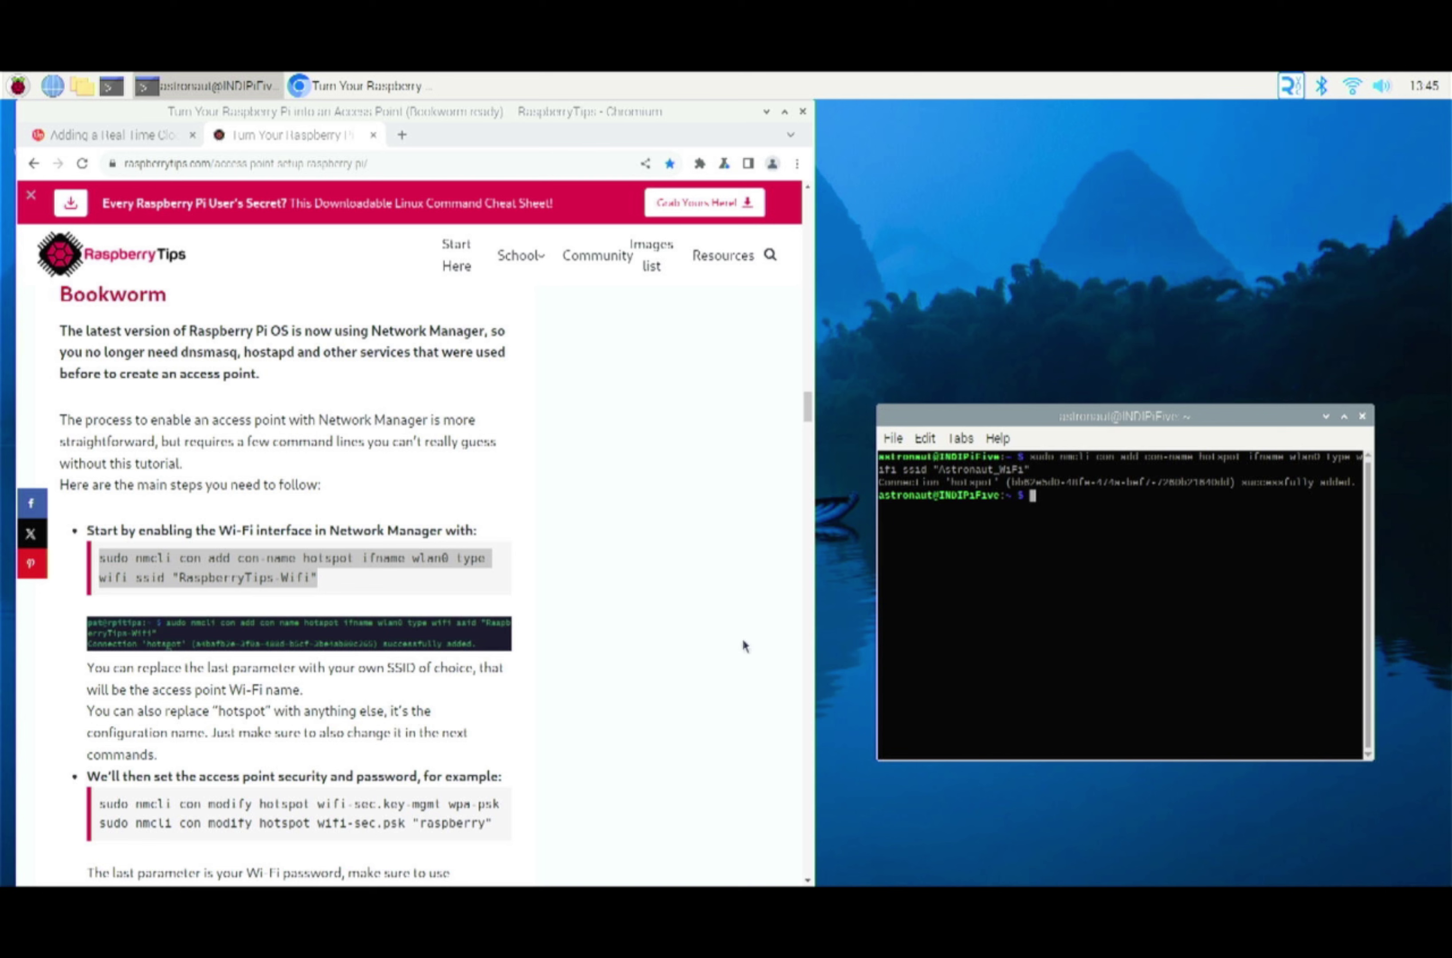
Step: Apply WPA-PSK key management to the hotspot connection
scroll(647, 725, "down", 3)
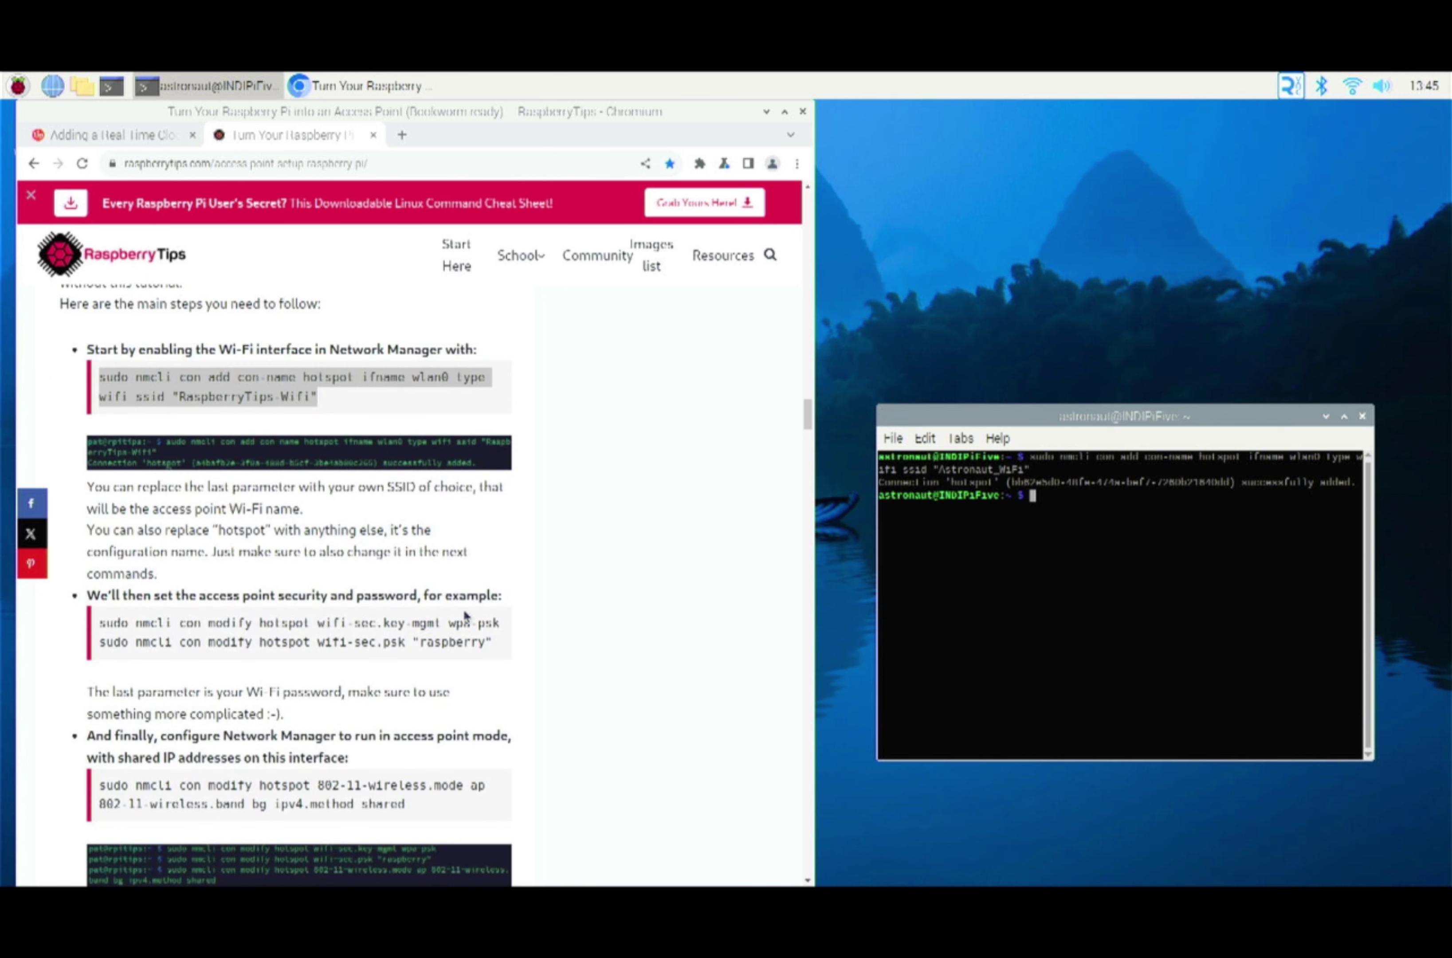
triple_click(458, 624)
key("ctrl+c")
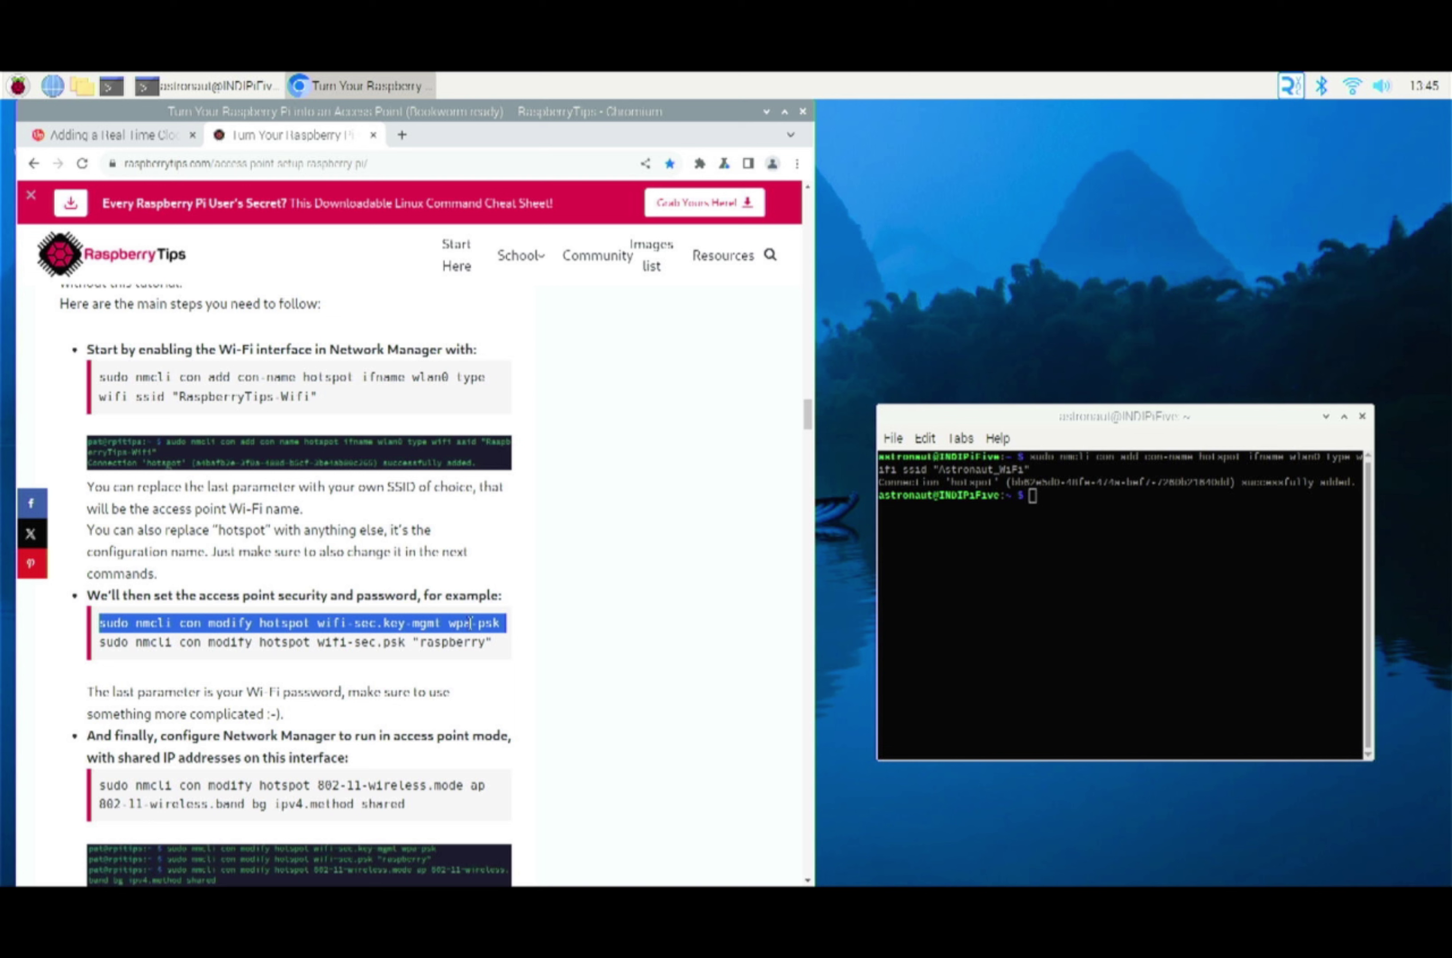
left_click(878, 616)
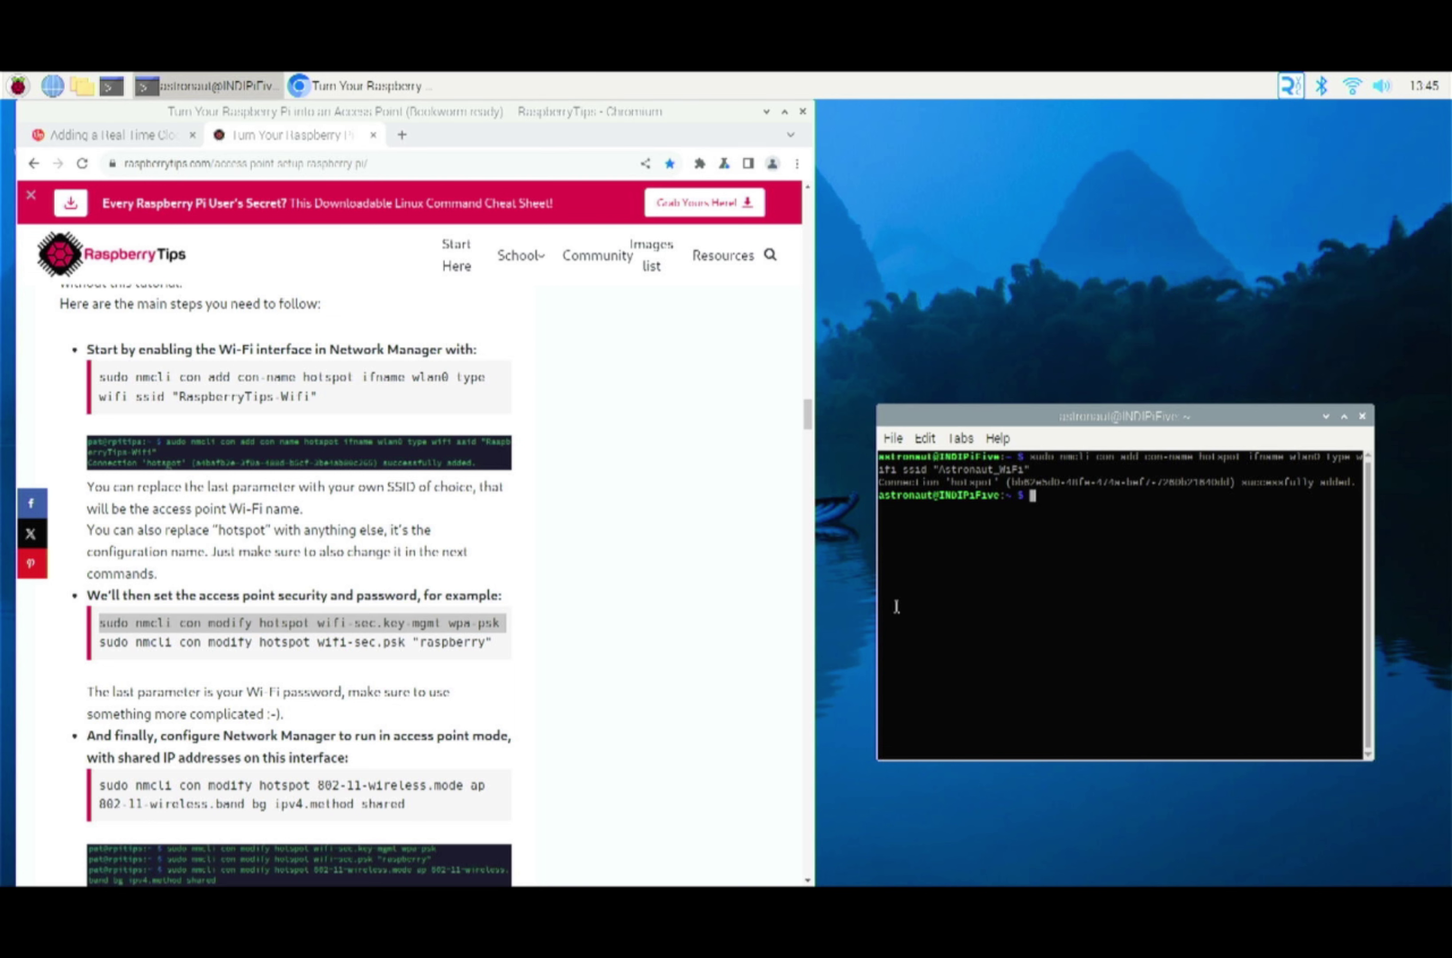
key("ctrl+shift+v")
key("Return")
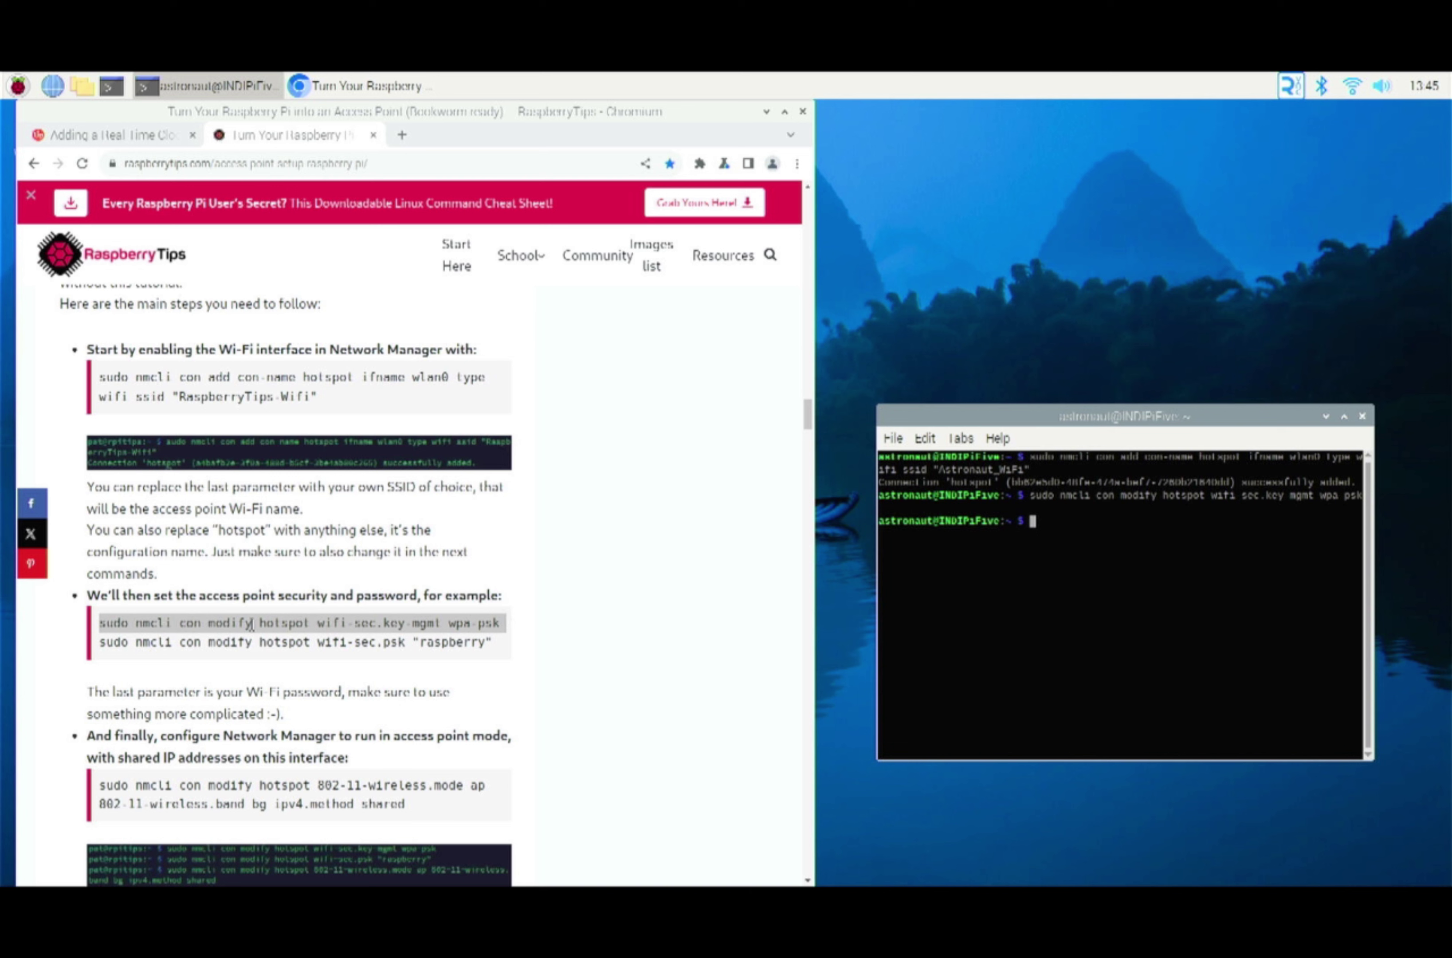
Step: Replace the default raspberry password with a custom hotspot Wi-Fi password
triple_click(258, 641)
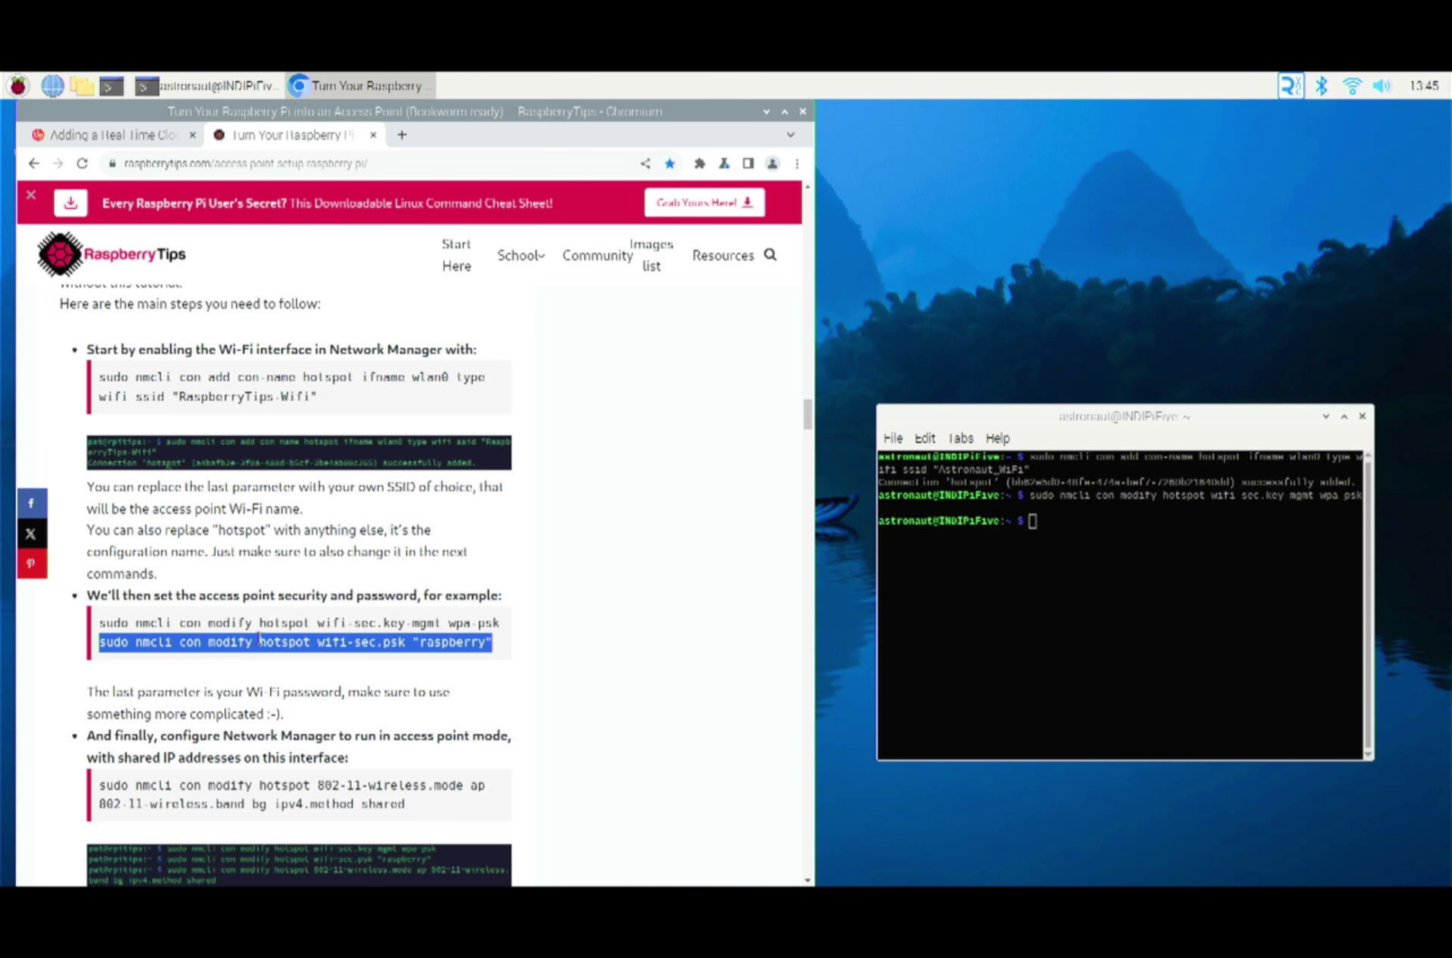
key("ctrl+c")
left_click(912, 590)
key("ctrl+shift+v")
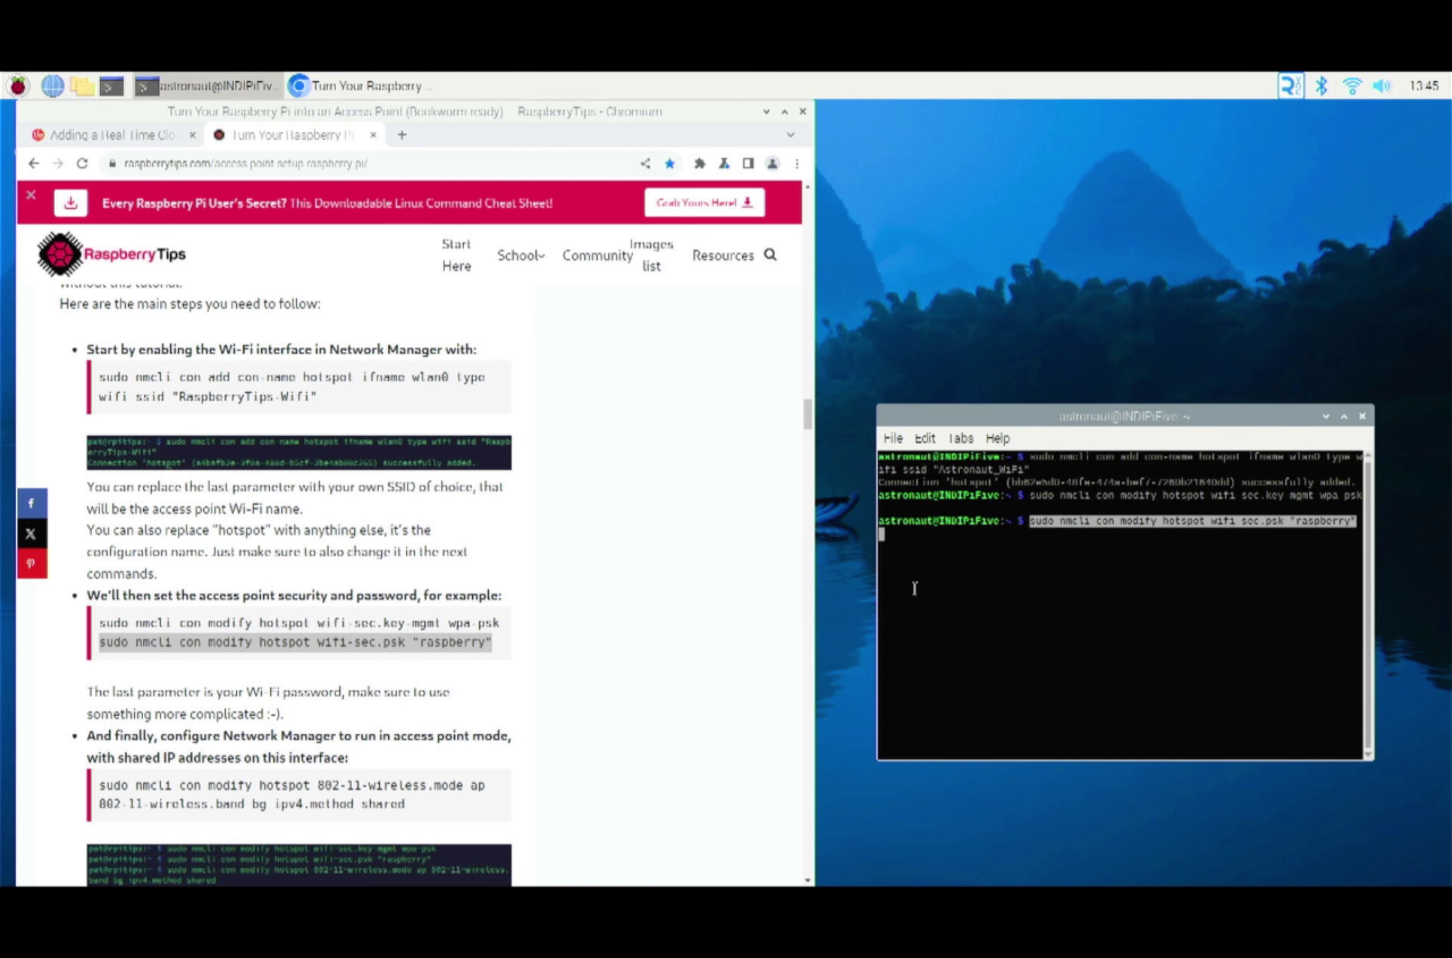
key("Return")
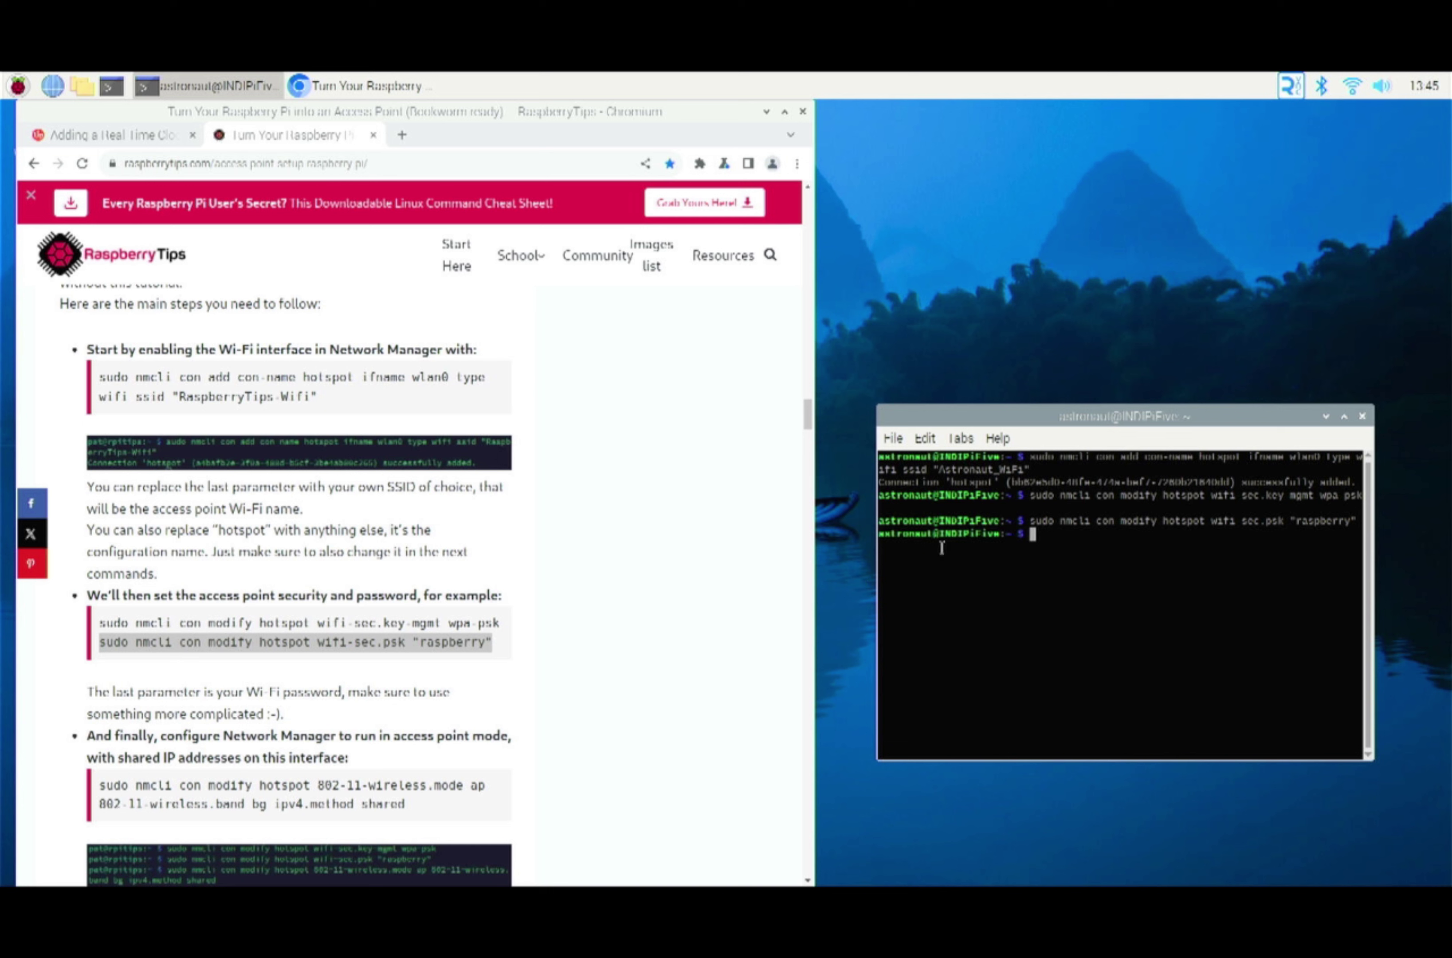
key("ctrl+shift+v")
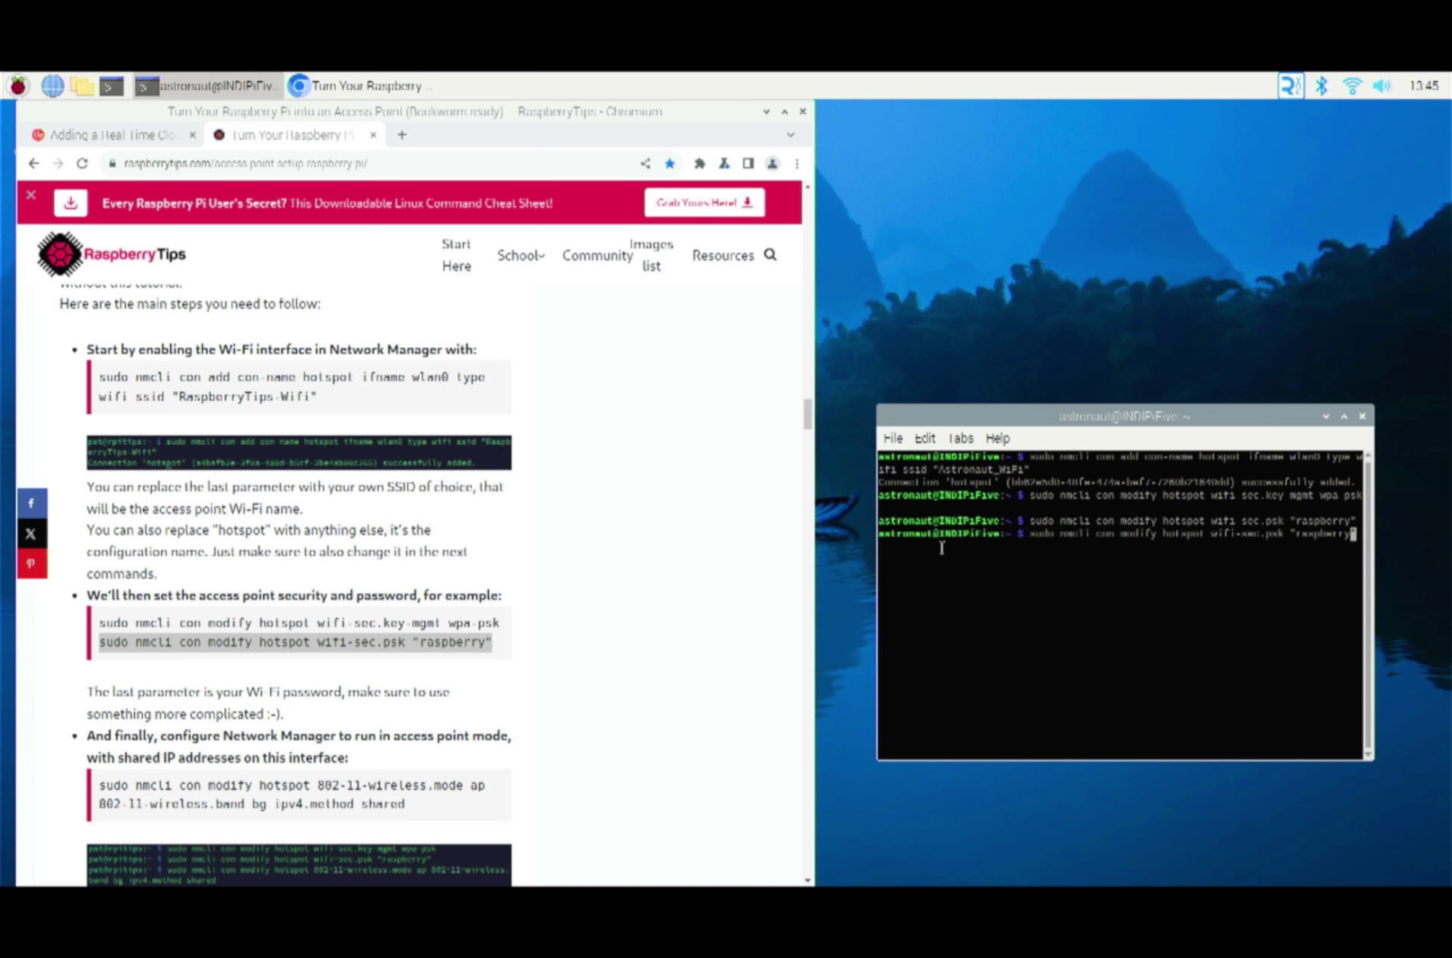
key("BackSpace")
key("BackSpace")
key("BackSpace")
key("BackSpace")
key("BackSpace")
key("BackSpace")
key("BackSpace")
key("BackSpace")
key("BackSpace")
key("Return")
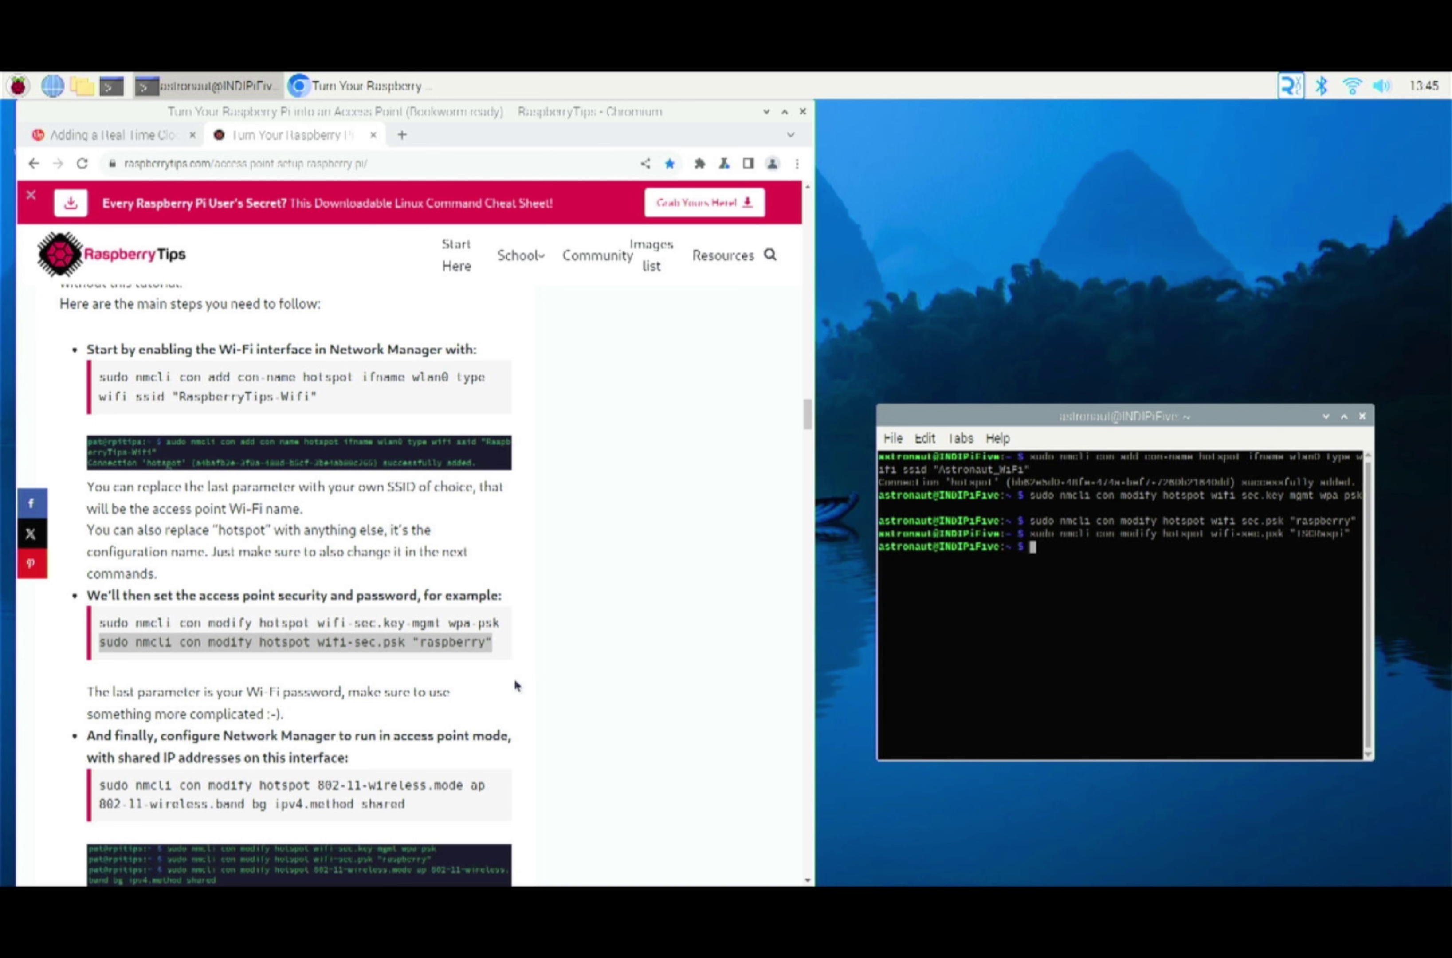
Step: Switch the hotspot to access-point mode on the bg band with shared IPv4
scroll(433, 705, "down", 5)
left_click_drag(416, 626, 100, 613)
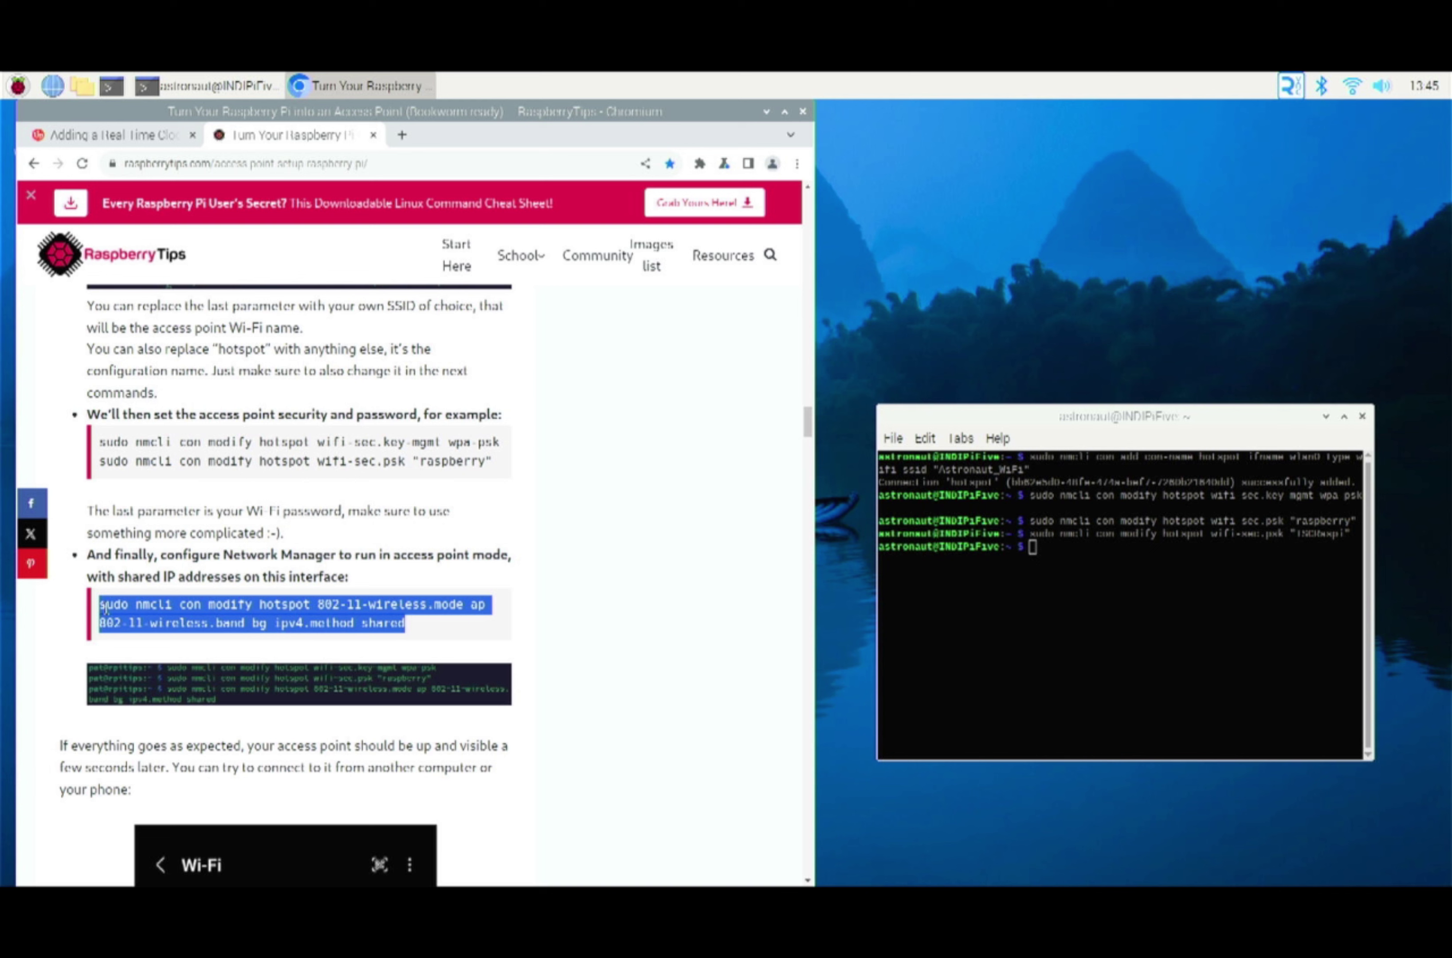
left_click(1265, 651)
middle_click(1264, 652)
key("Return")
Step: Run sudo nmtui, pasted from the guide
scroll(455, 621, "down", 8)
scroll(492, 607, "down", 3)
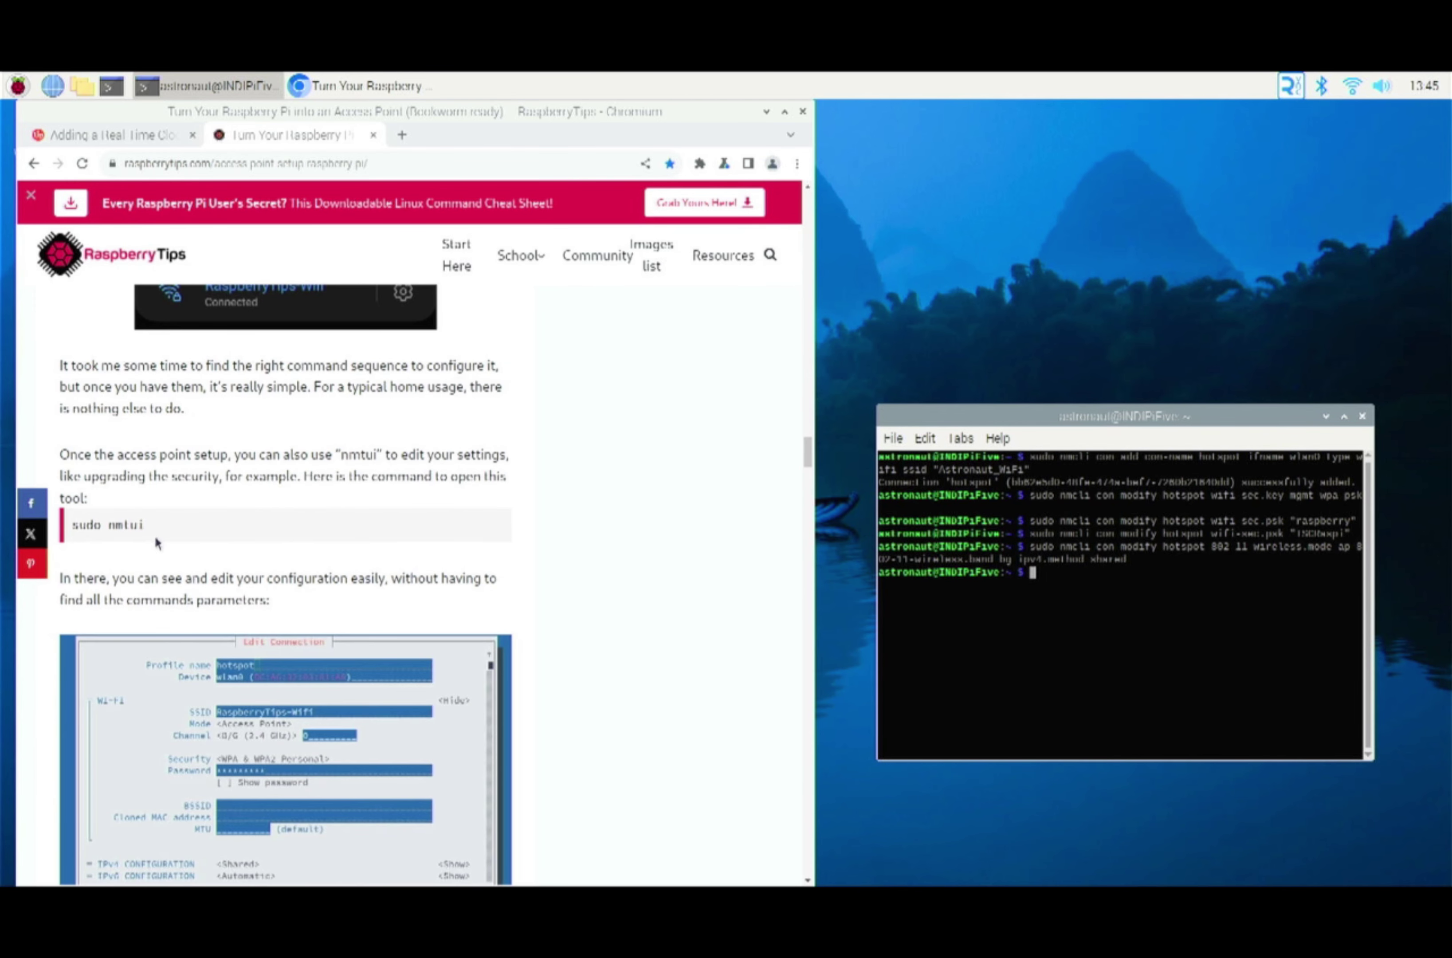
left_click_drag(164, 531, 70, 526)
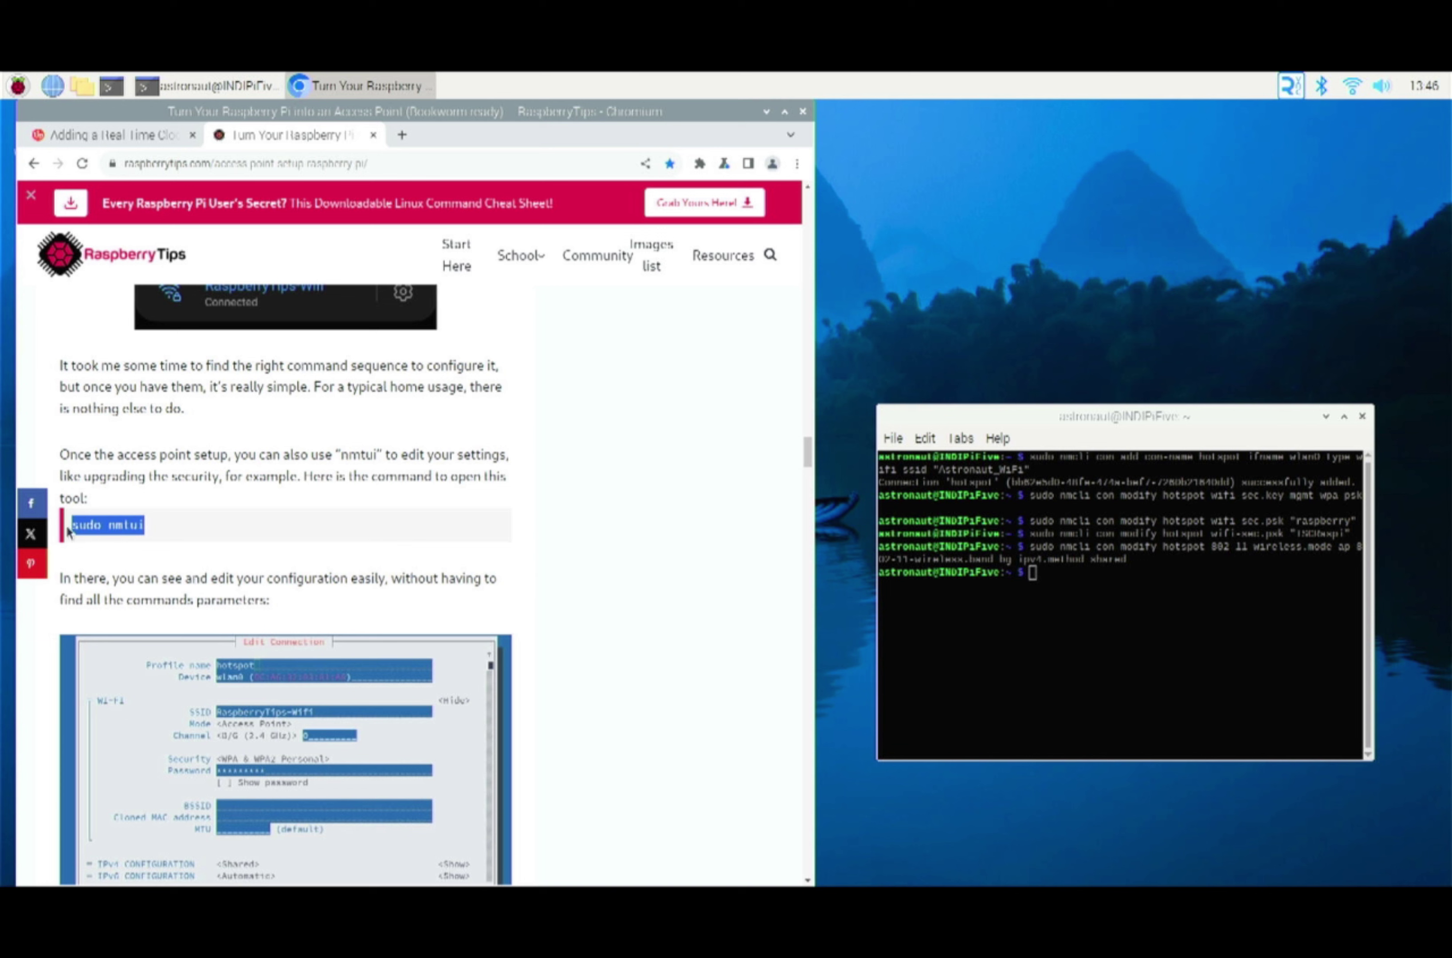
left_click(932, 616)
middle_click(909, 623)
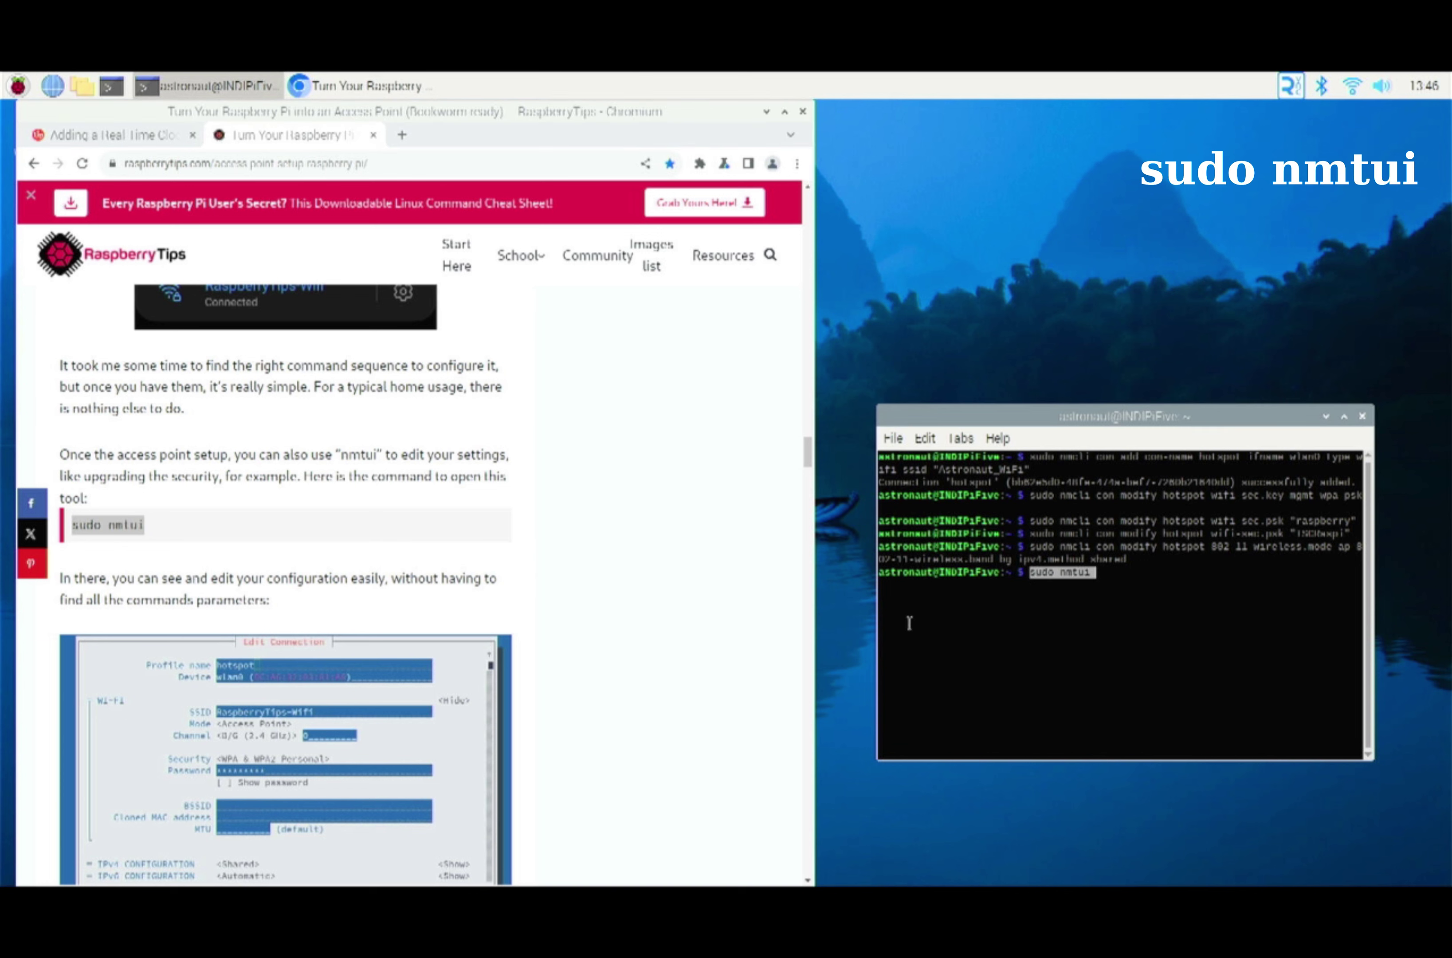
key("Return")
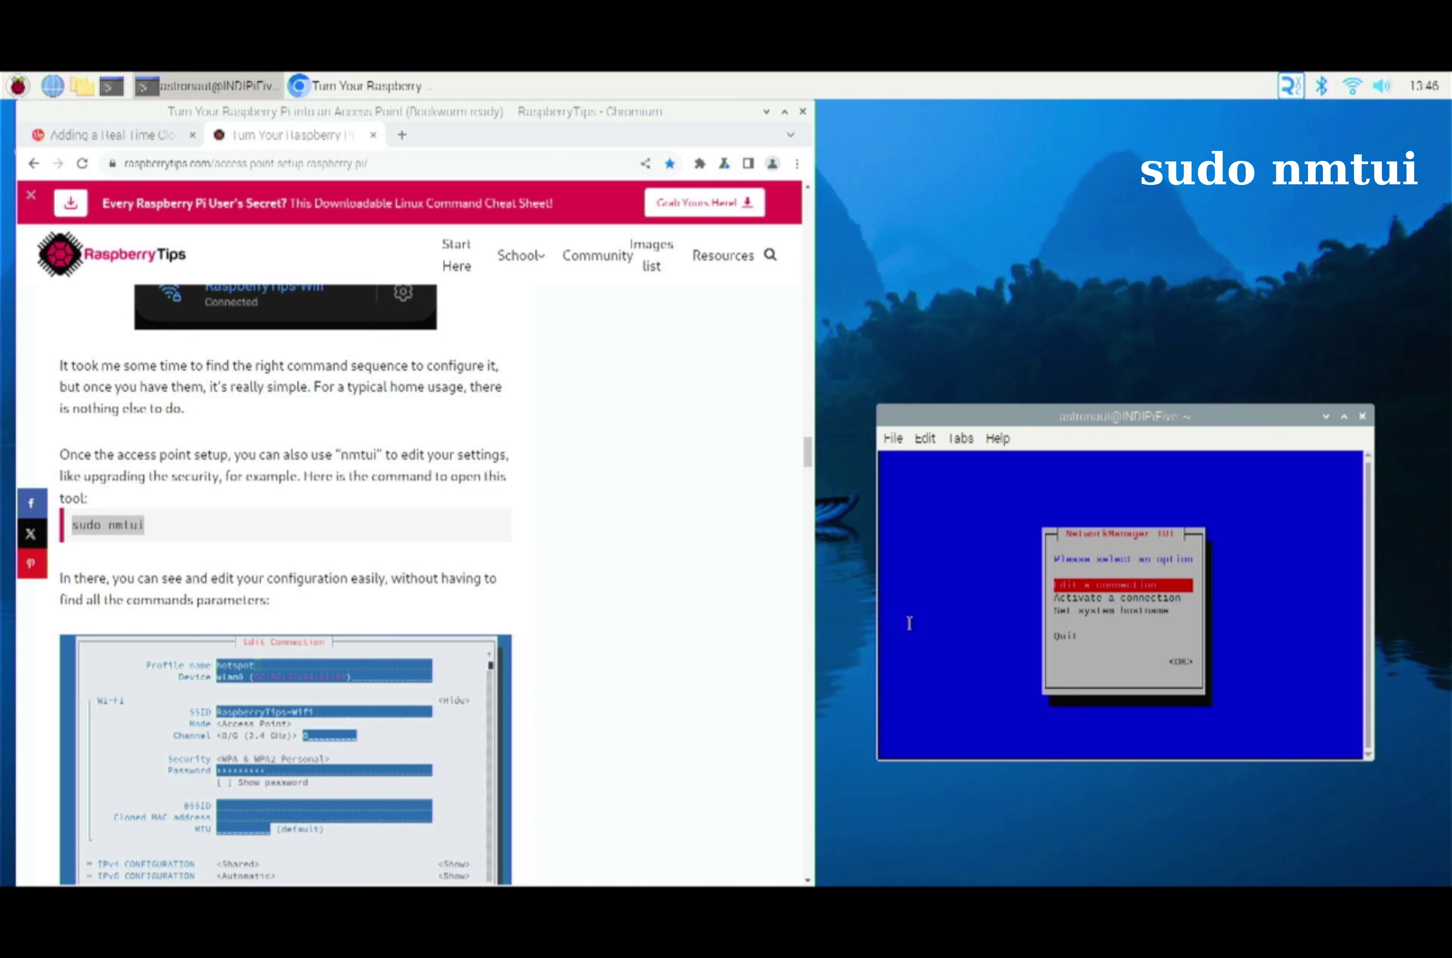
Step: Look through the Activate a connection list, then return to the main nmtui menu
key("Down")
key("Return")
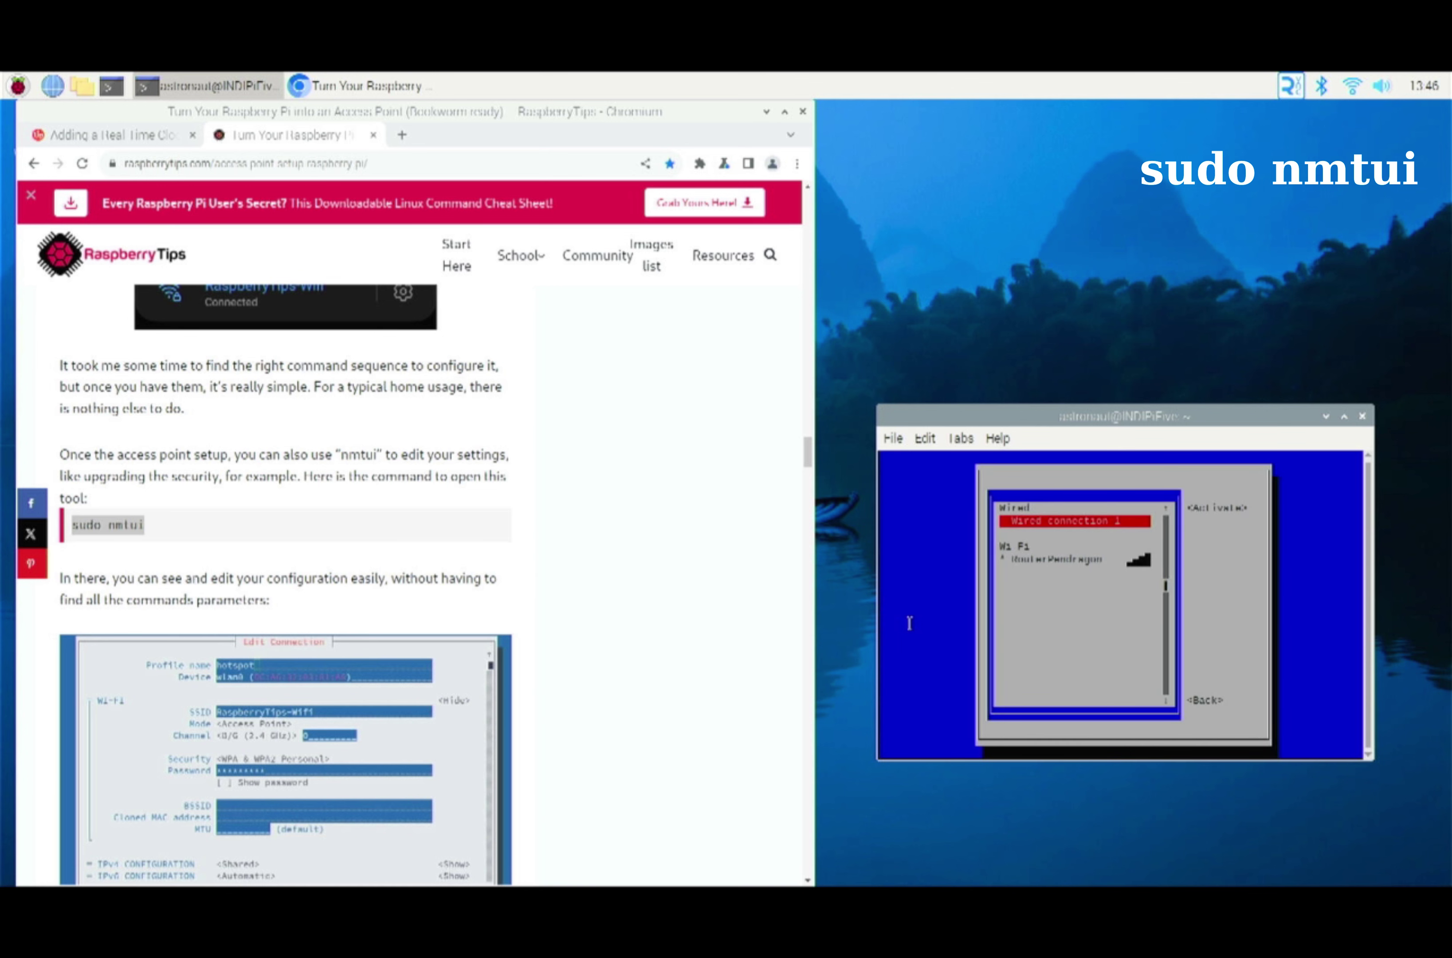
key("Down")
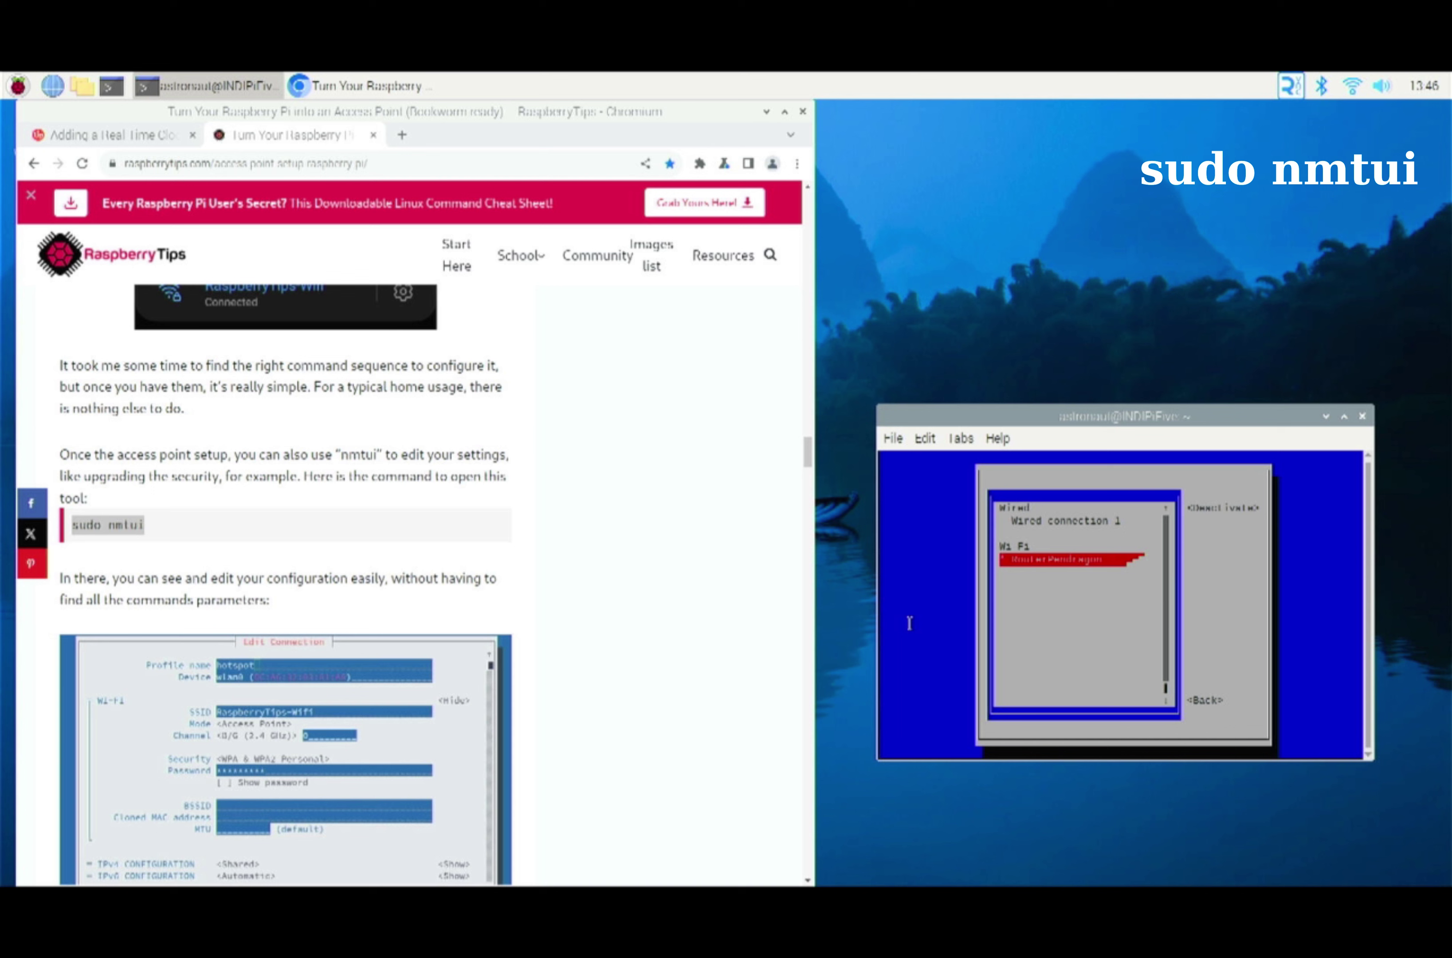
key("Tab")
key("Tab")
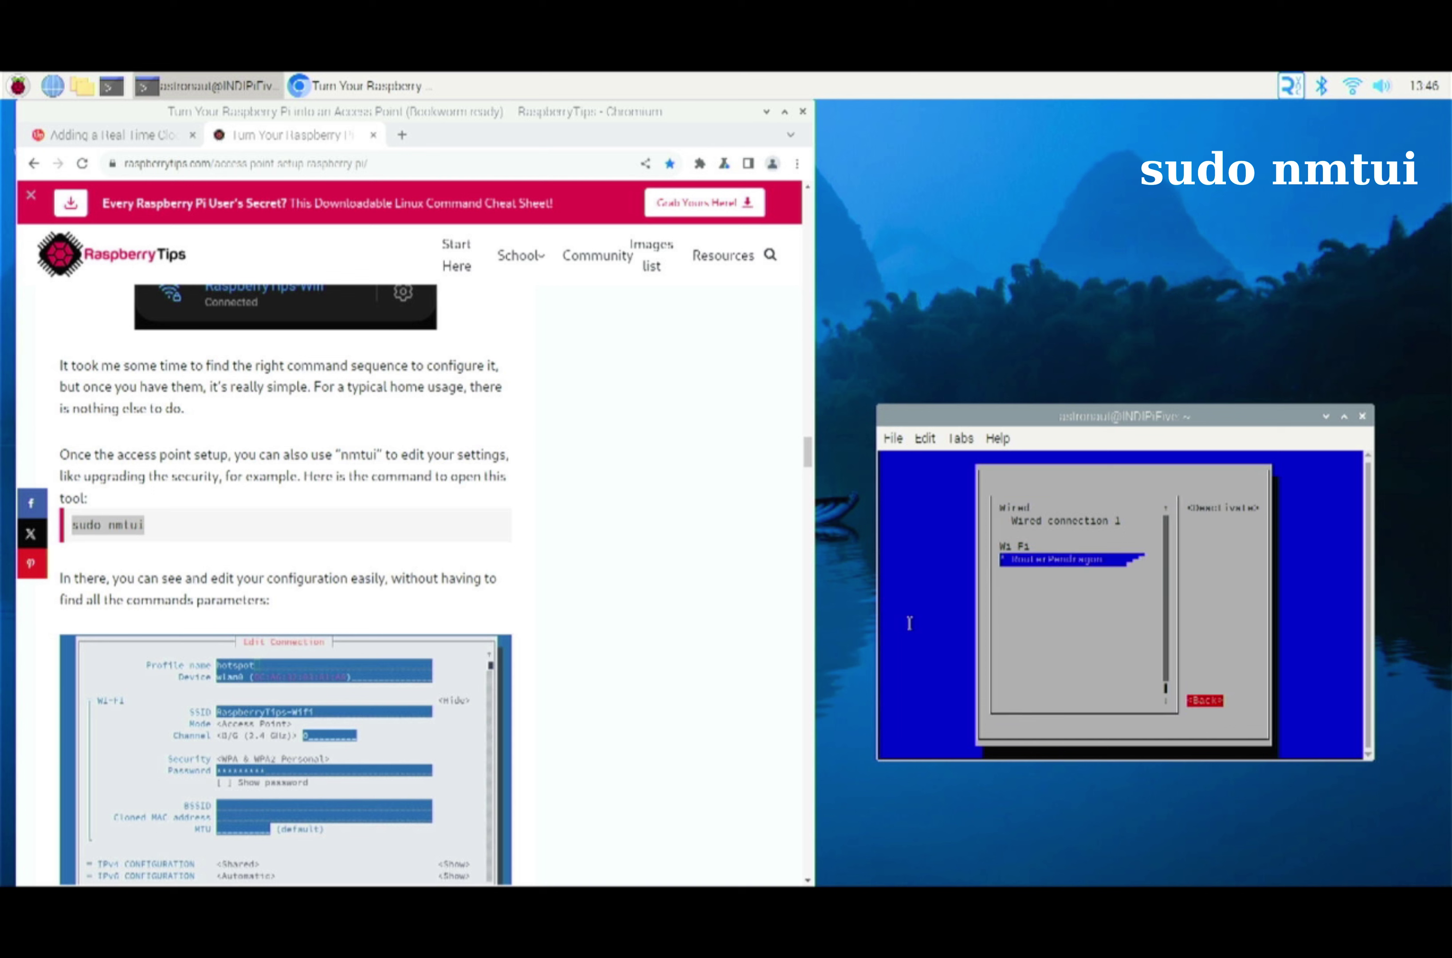
key("Return")
Step: Review the hotspot connection's fields: Astronaut_WiFi, access-point mode, WPA security
key("Up")
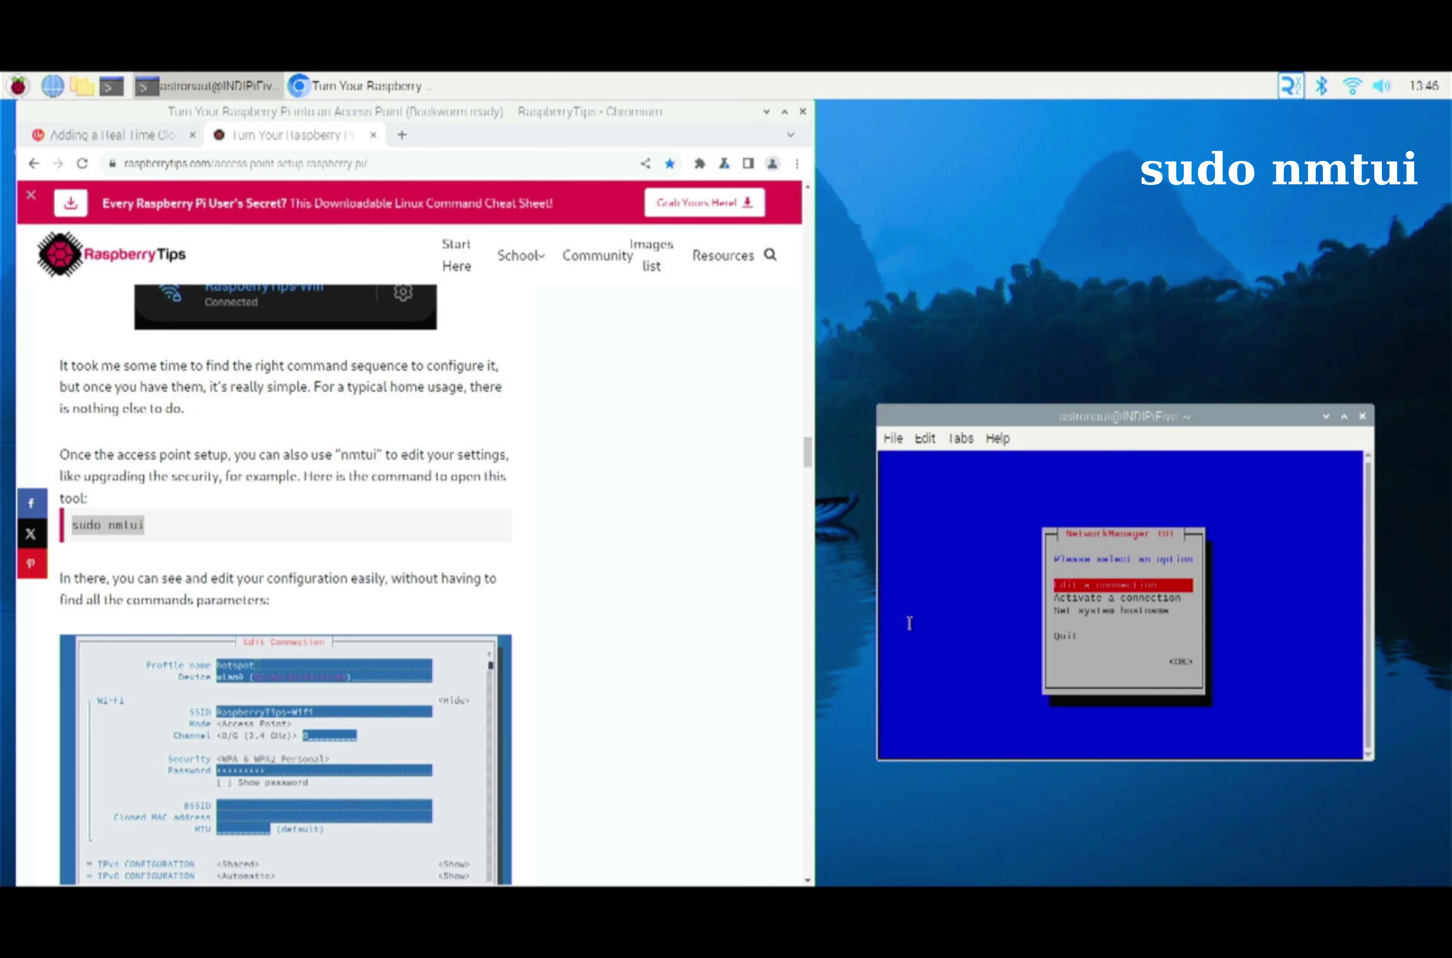
key("Return")
key("Down")
key("Down")
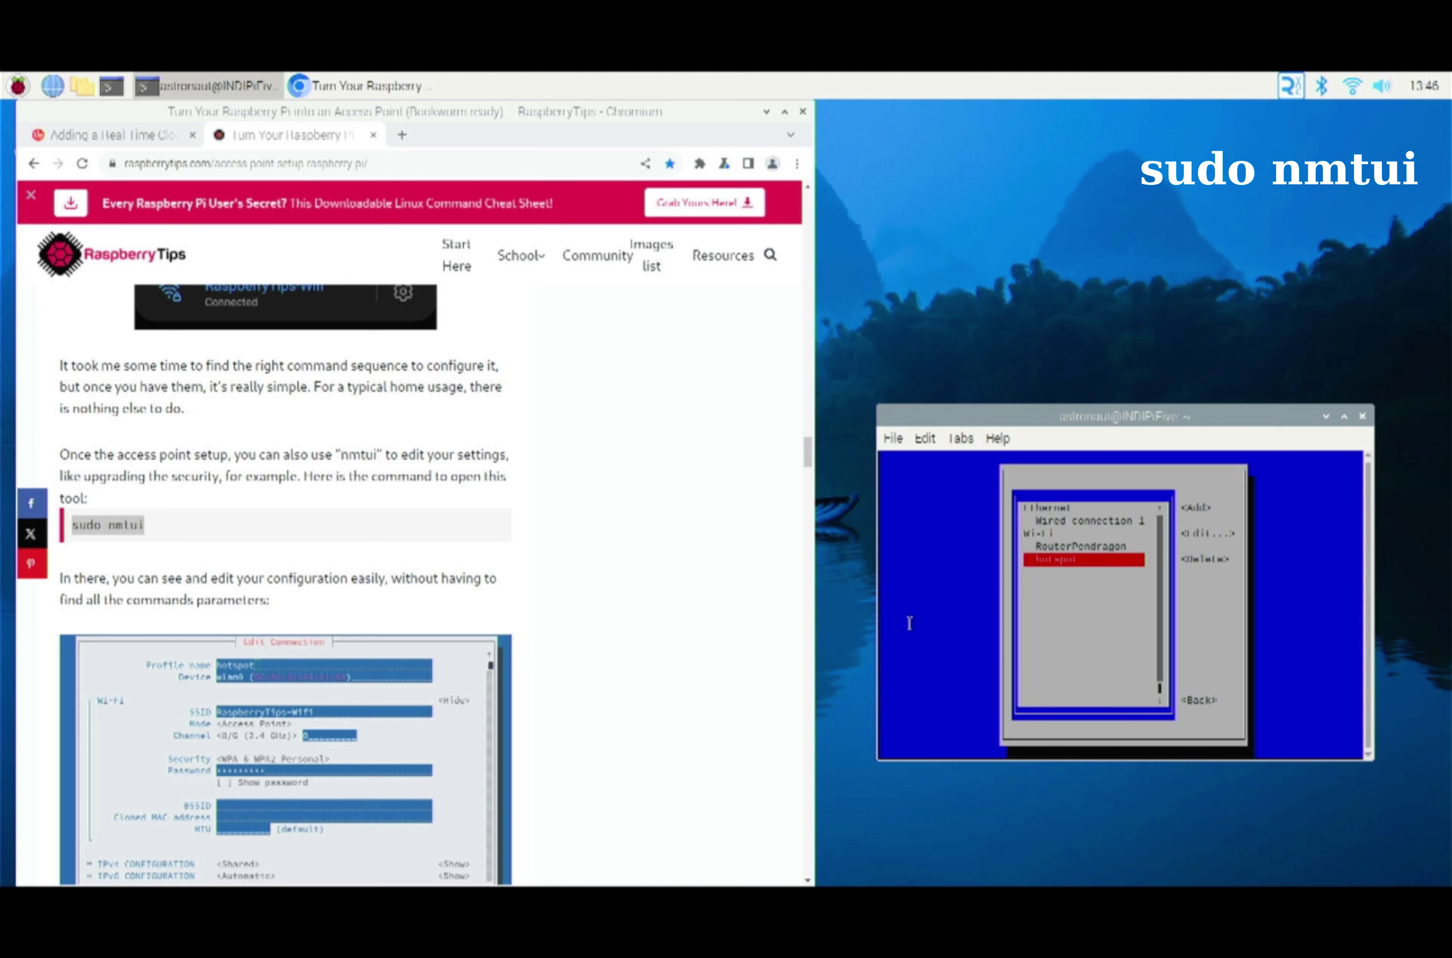
key("Return")
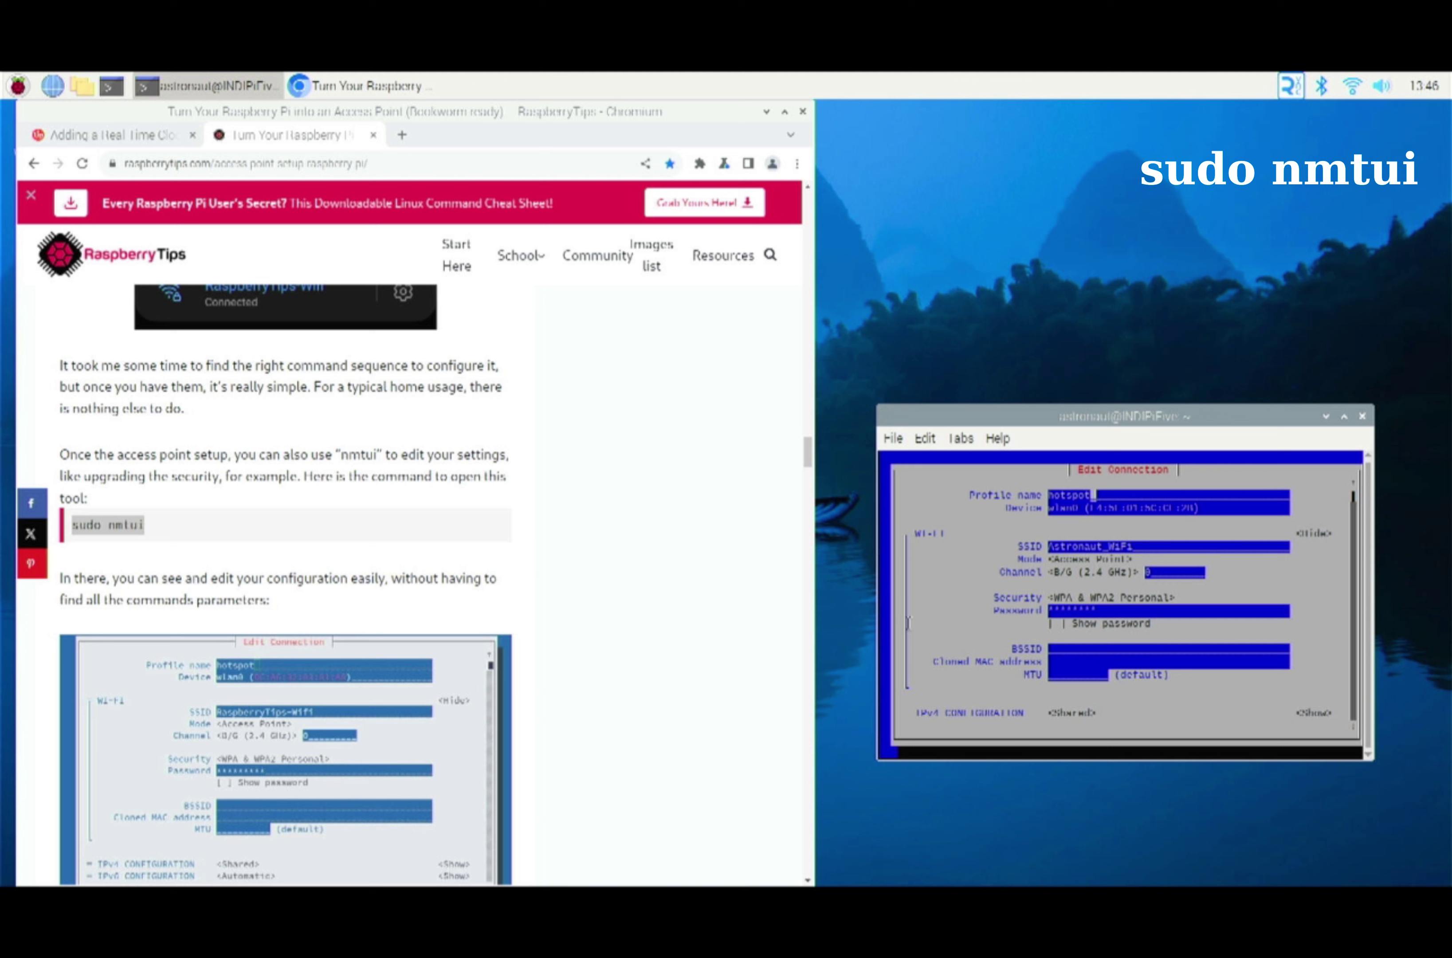
key("Down")
key("Down")
key("Down")
key("Down")
key("Down")
key("Down")
key("Down")
key("Down")
key("Down")
key("Down")
key("Down")
key("Down")
key("Down")
key("Down")
key("Down")
key("Down")
key("Down")
key("Tab")
key("Return")
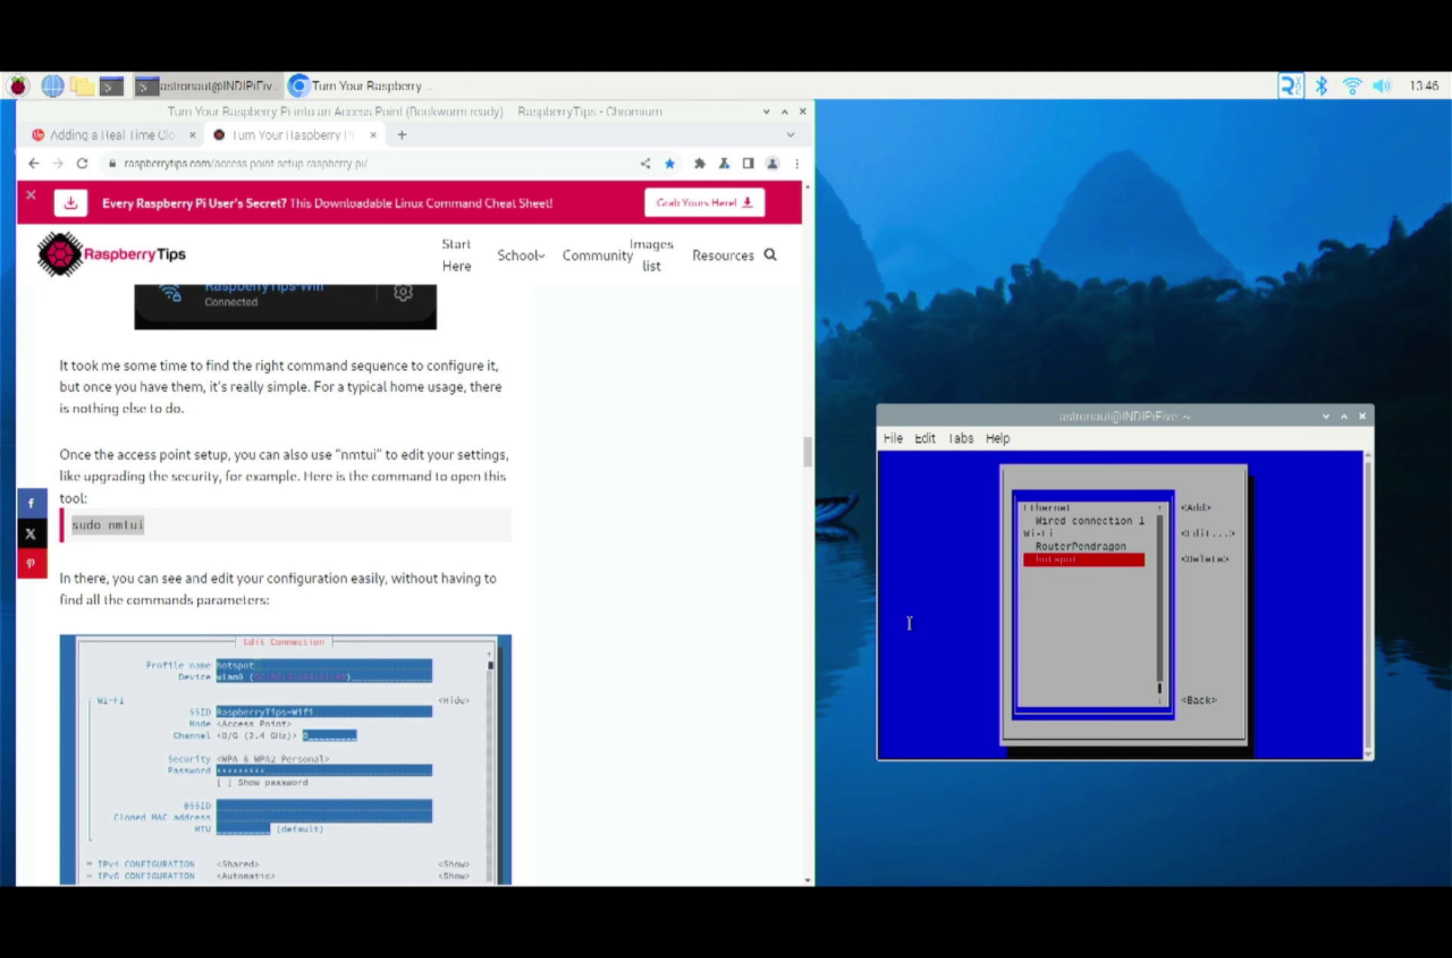
Step: Go back to the main menu and quit nmtui to the shell
key("Tab")
key("Tab")
key("Tab")
key("Tab")
key("Return")
key("Down")
key("Down")
key("Down")
key("Return")
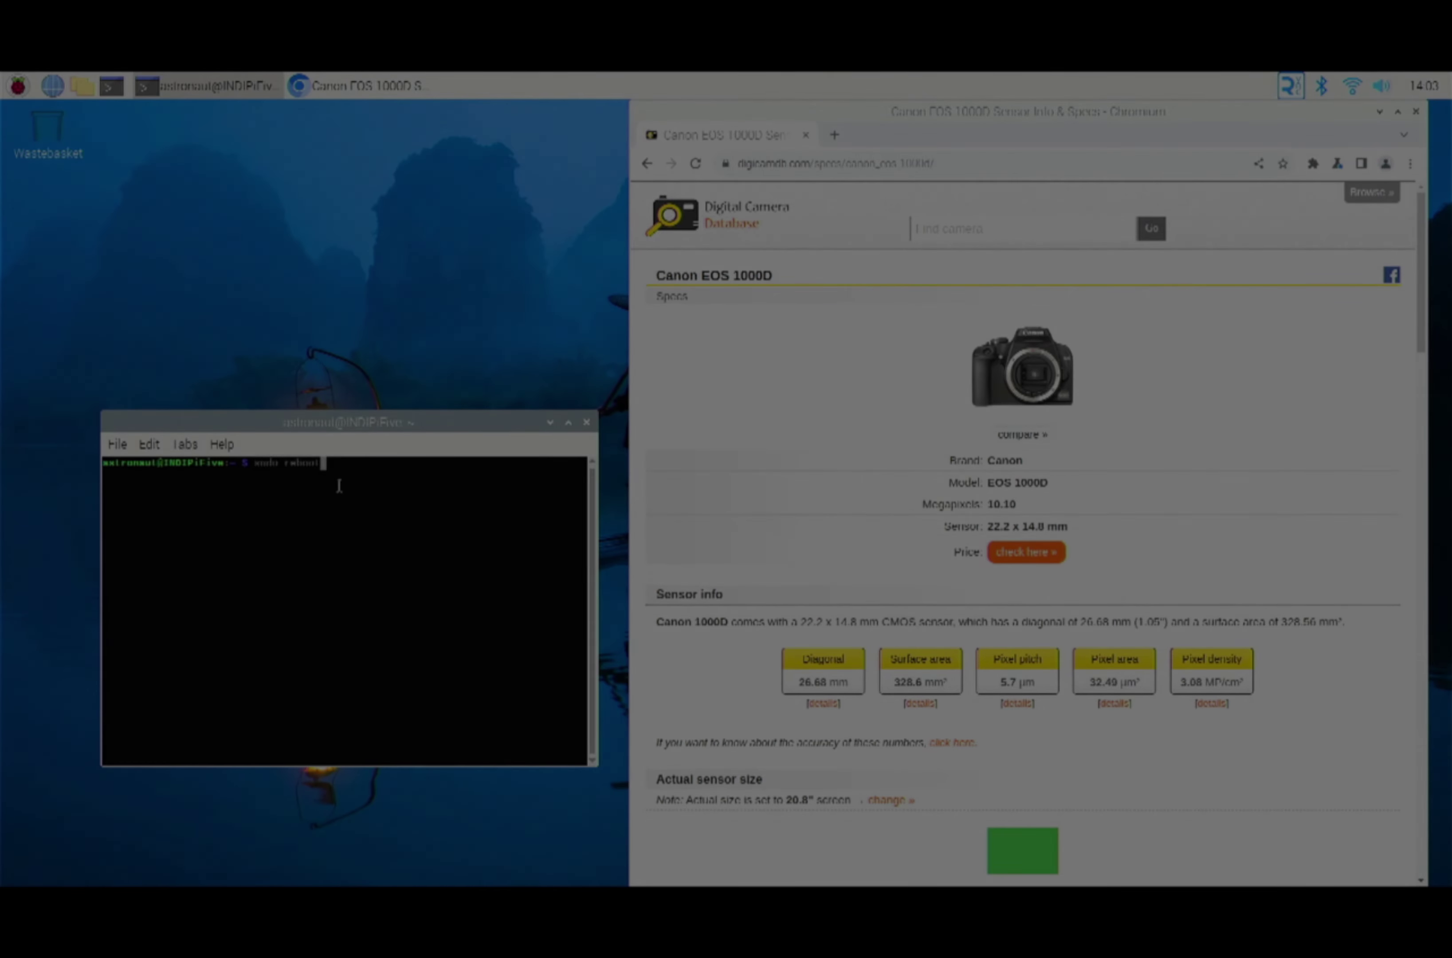
Step: Launch KStars, open Tools > Devices > Device Manager and select Canon DSLR under CCDs
key("Return")
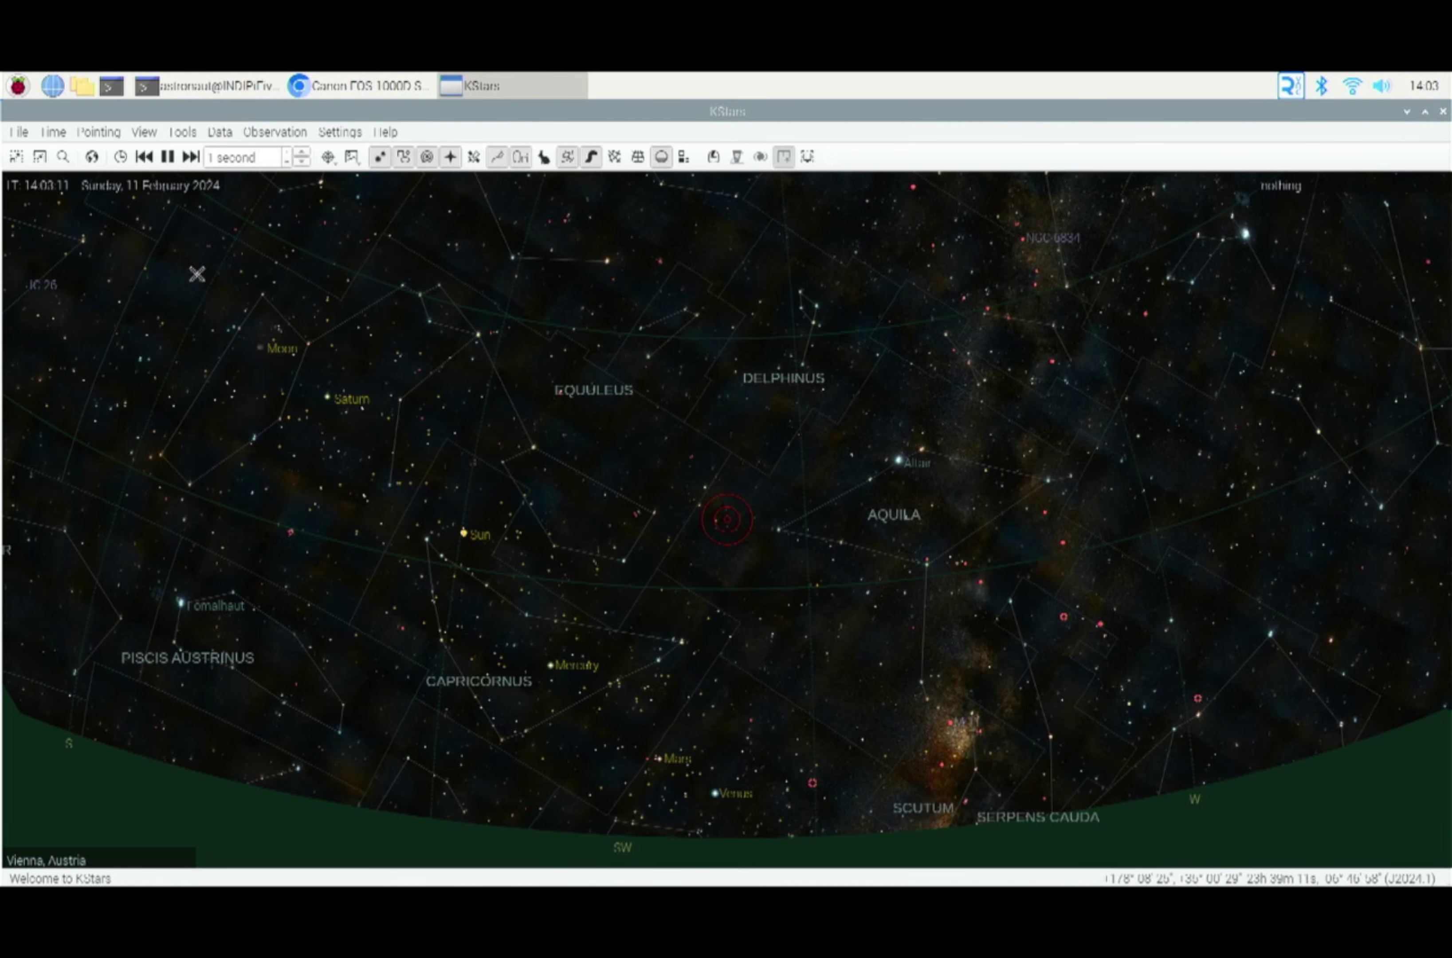
left_click(190, 137)
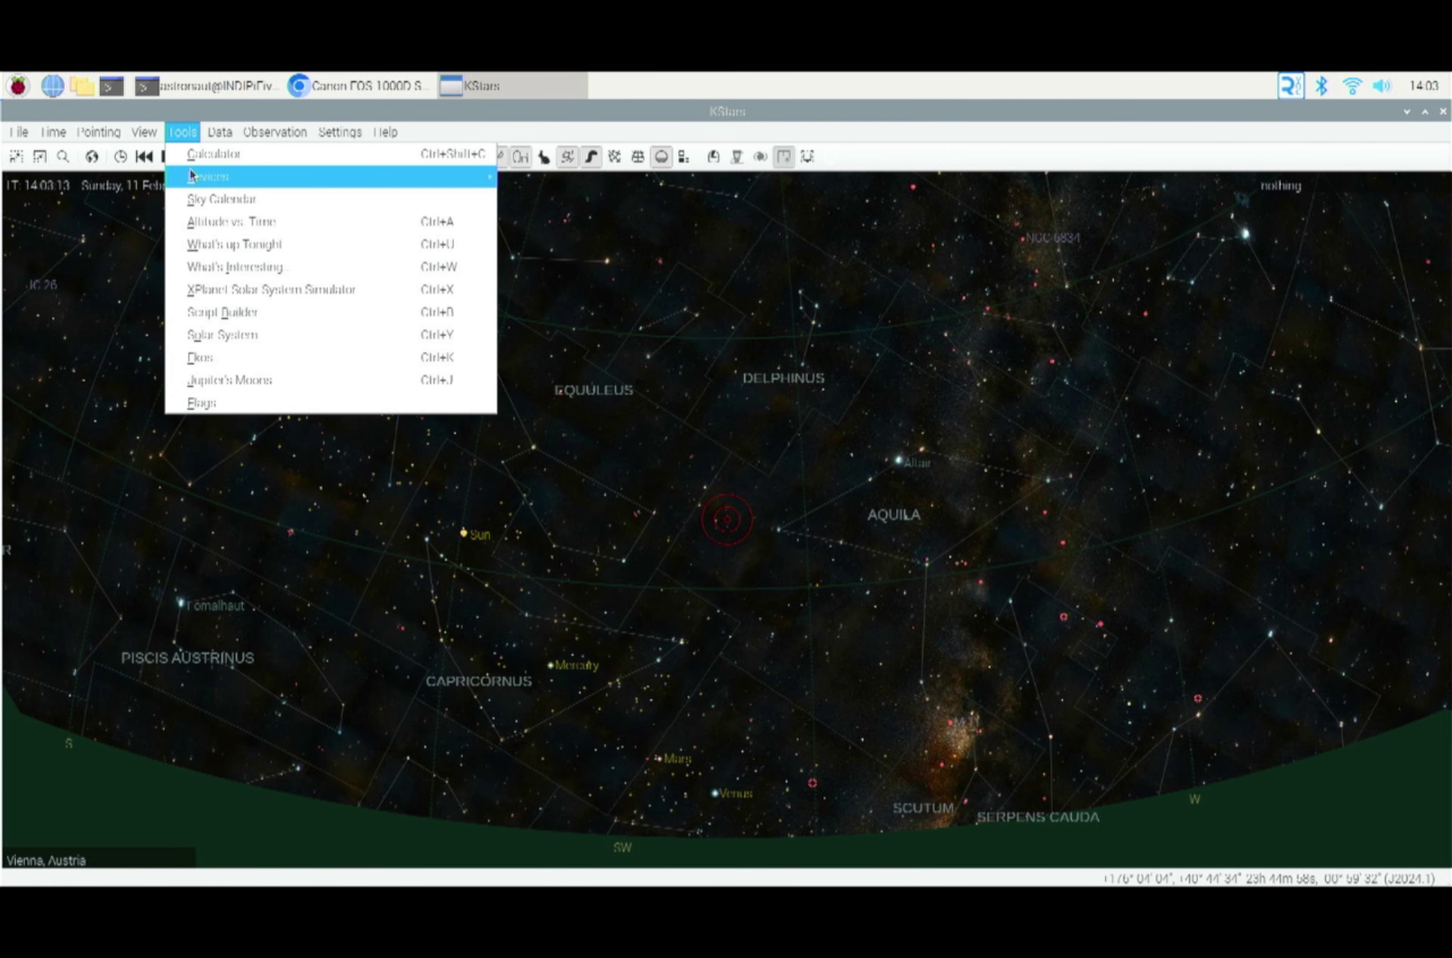
mouse_move(206, 176)
left_click(565, 200)
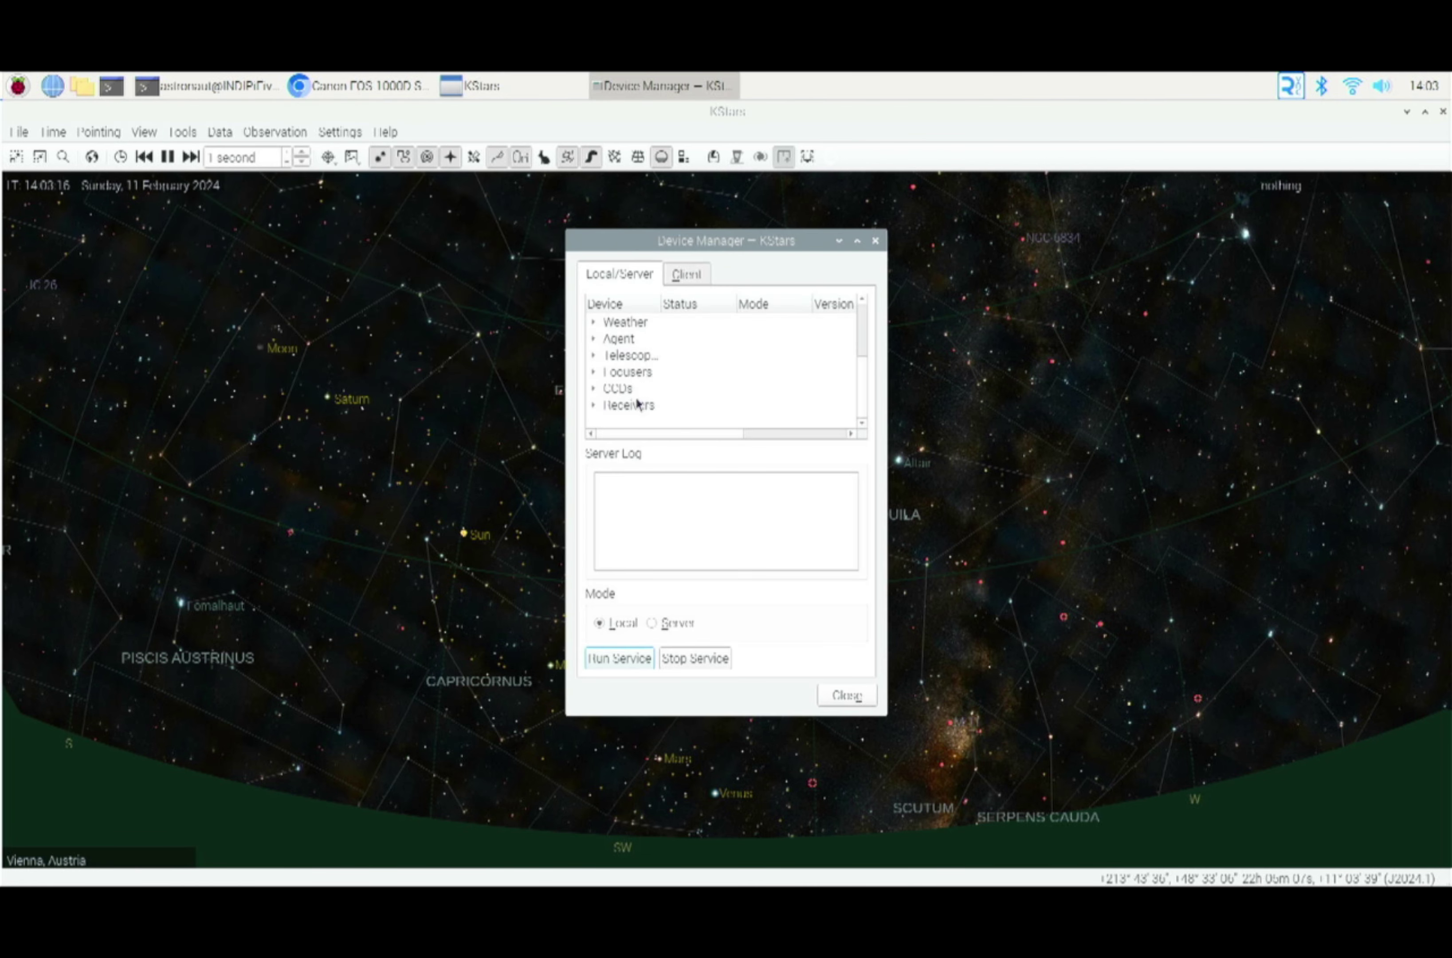
double_click(639, 391)
scroll(648, 398, "down", 7)
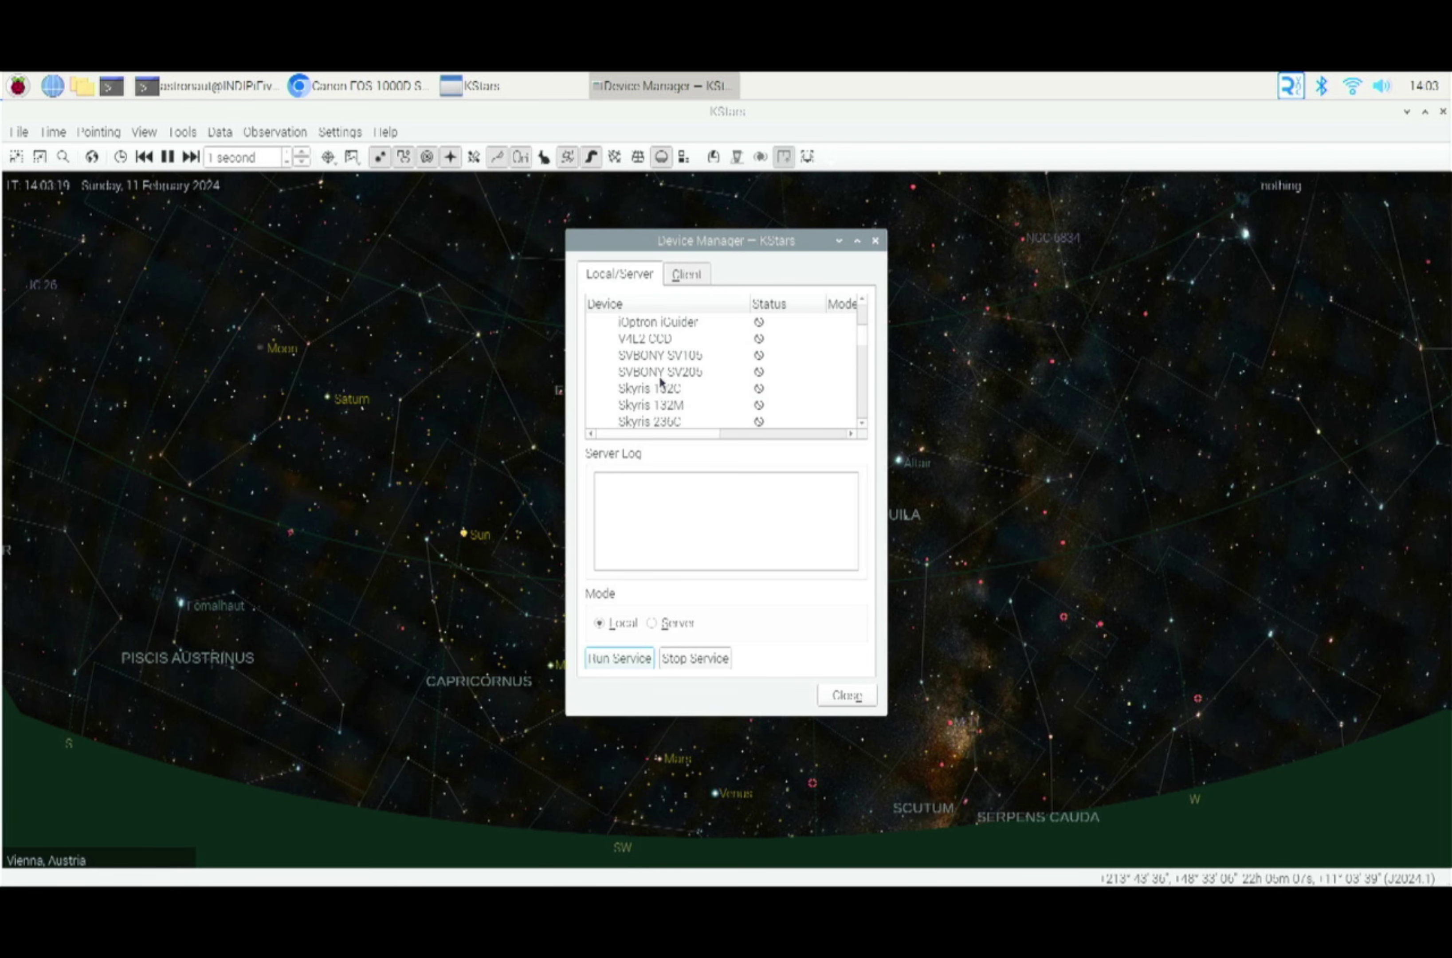
scroll(665, 377, "down", 3)
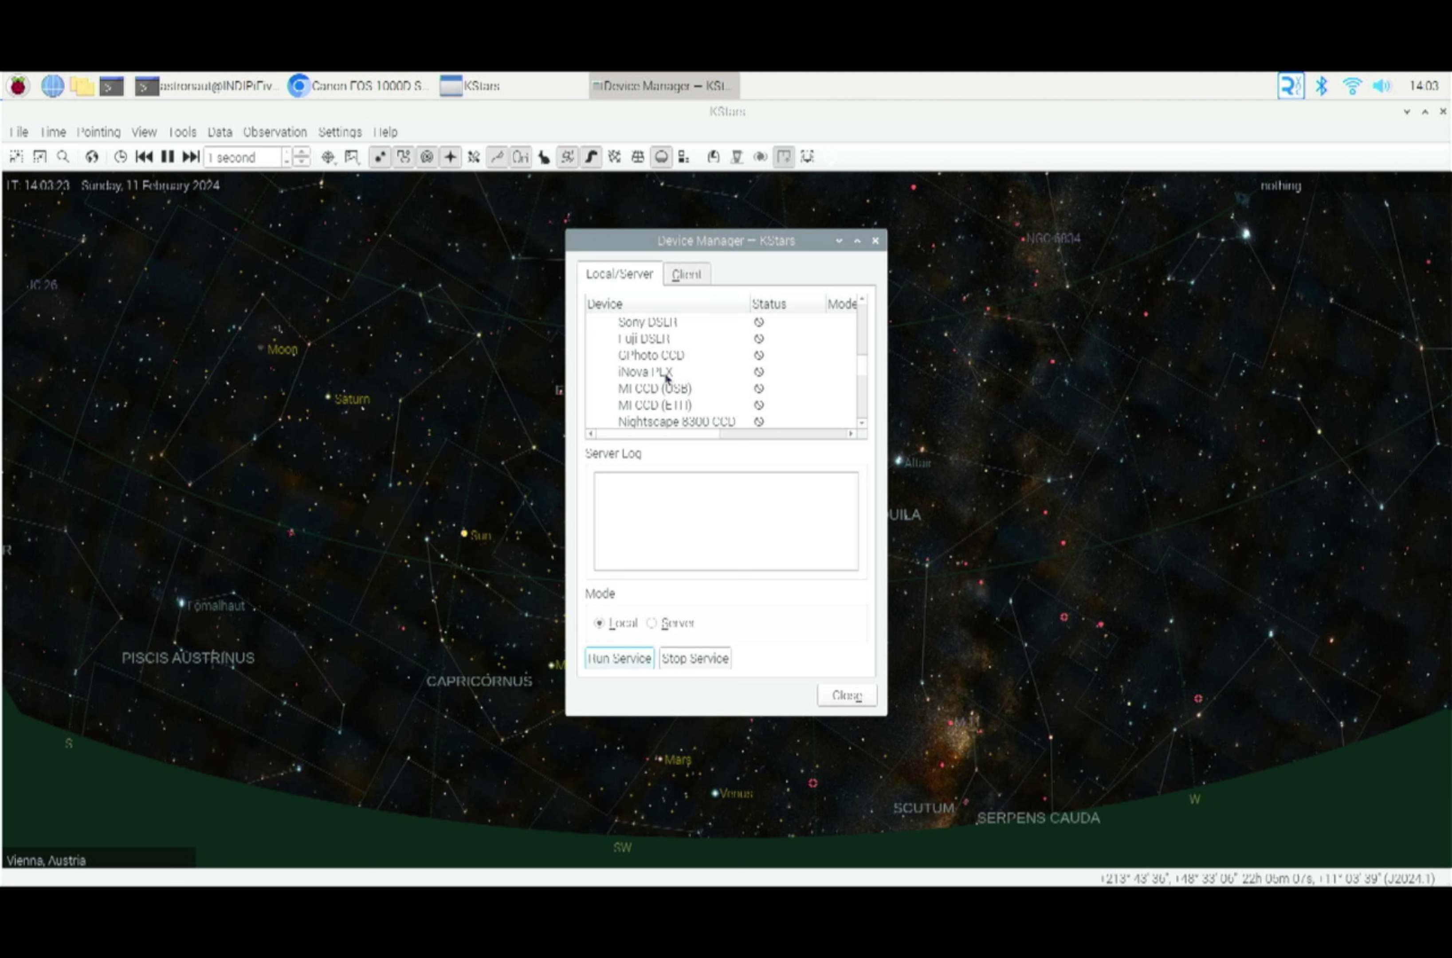
scroll(665, 376, "up", 1)
left_click(665, 376)
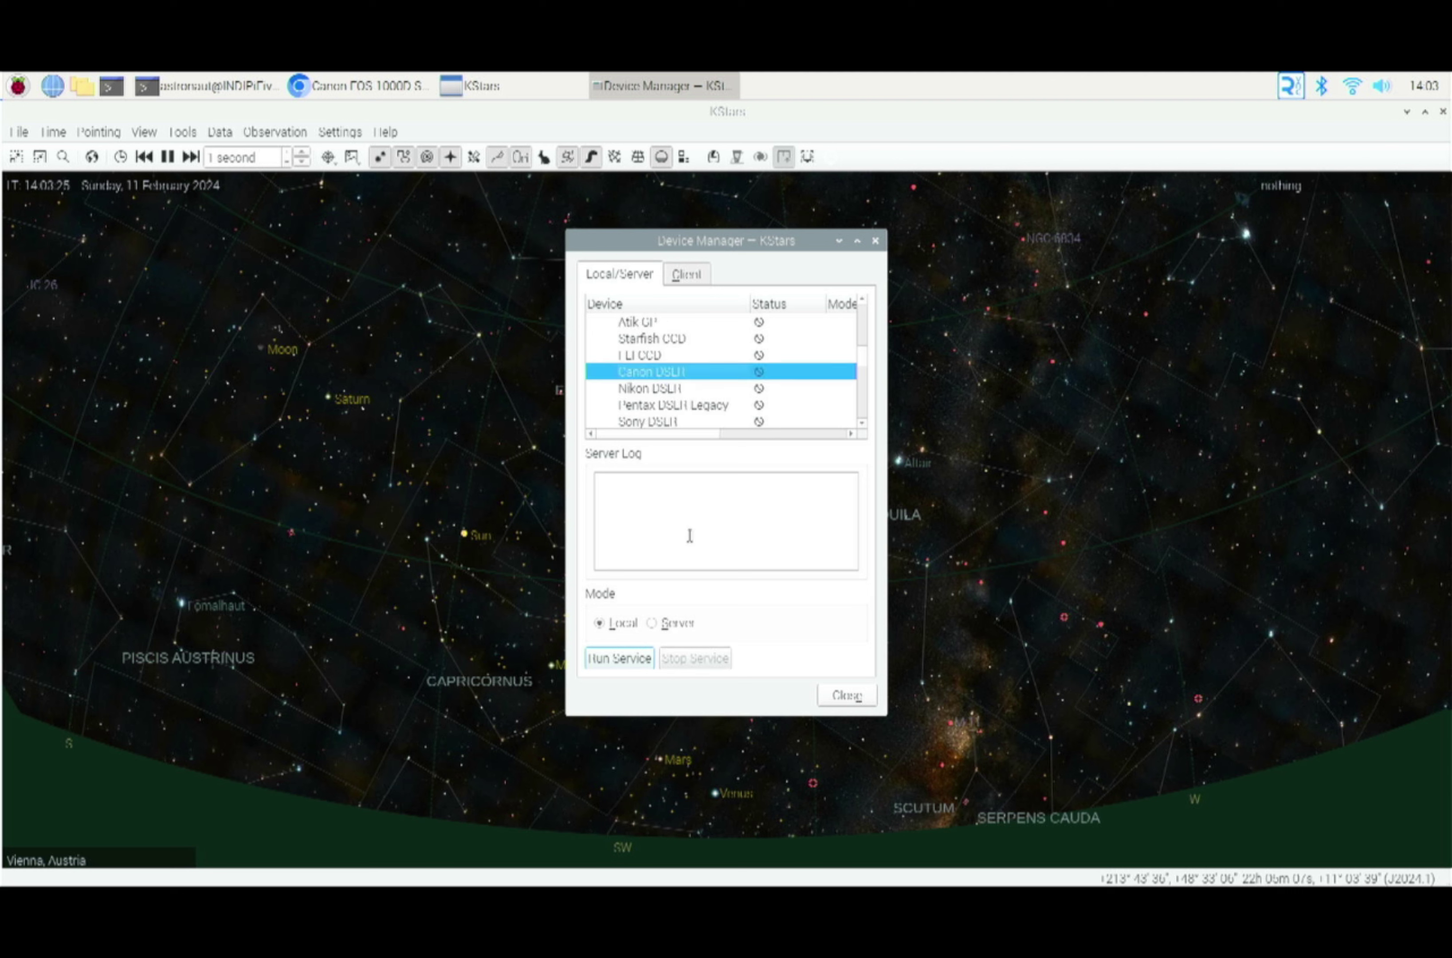
Step: Start the Canon driver, connect the EOS 1000D and set pixel size X and Y to 5.7
left_click(623, 658)
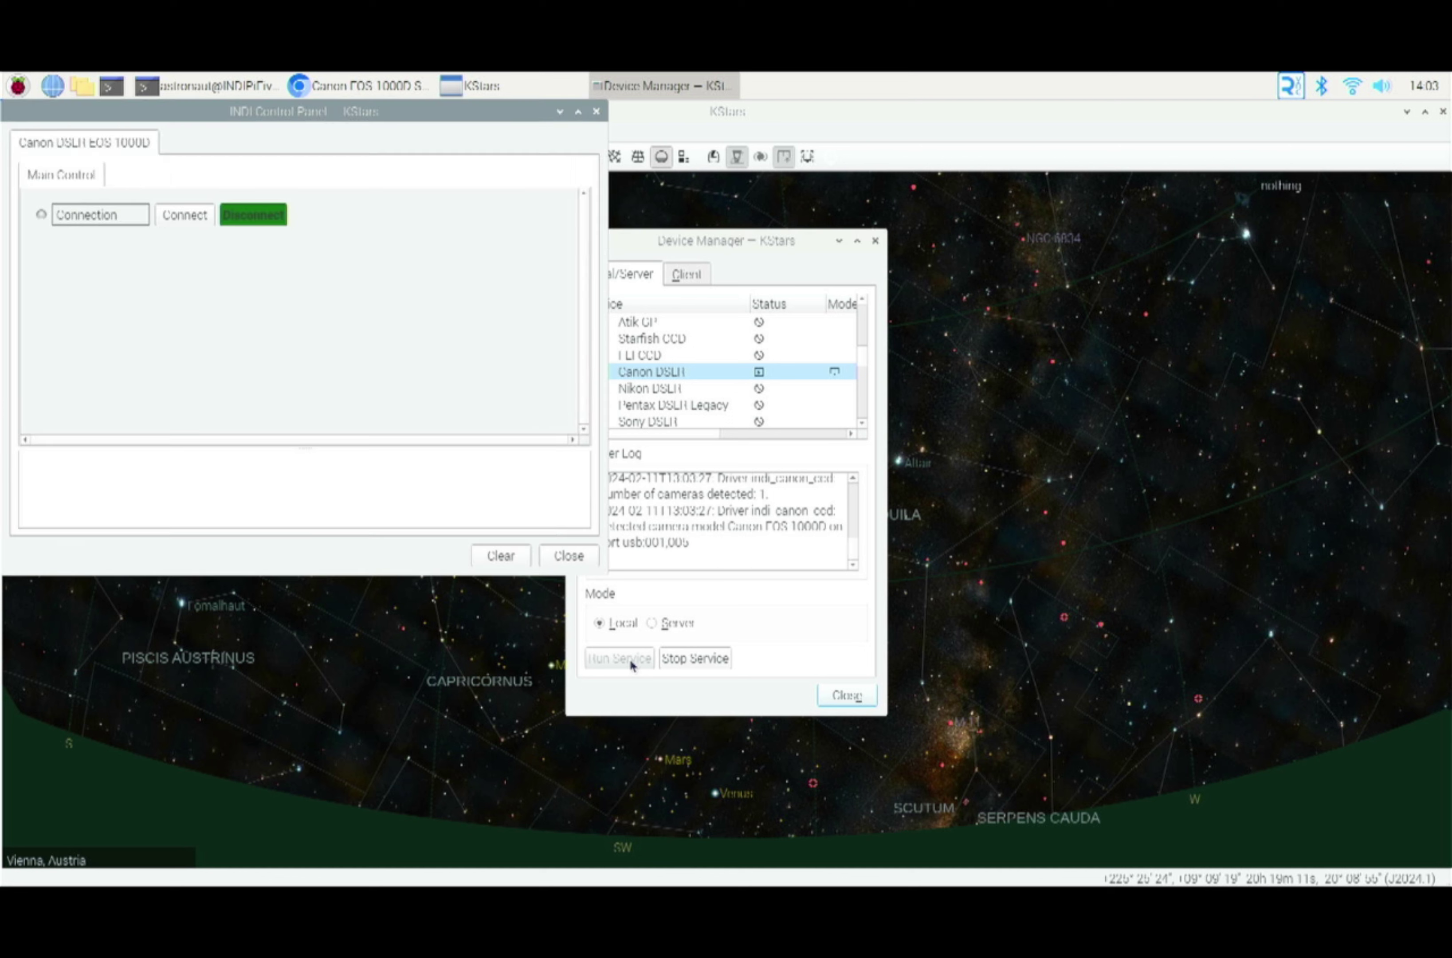
left_click(171, 219)
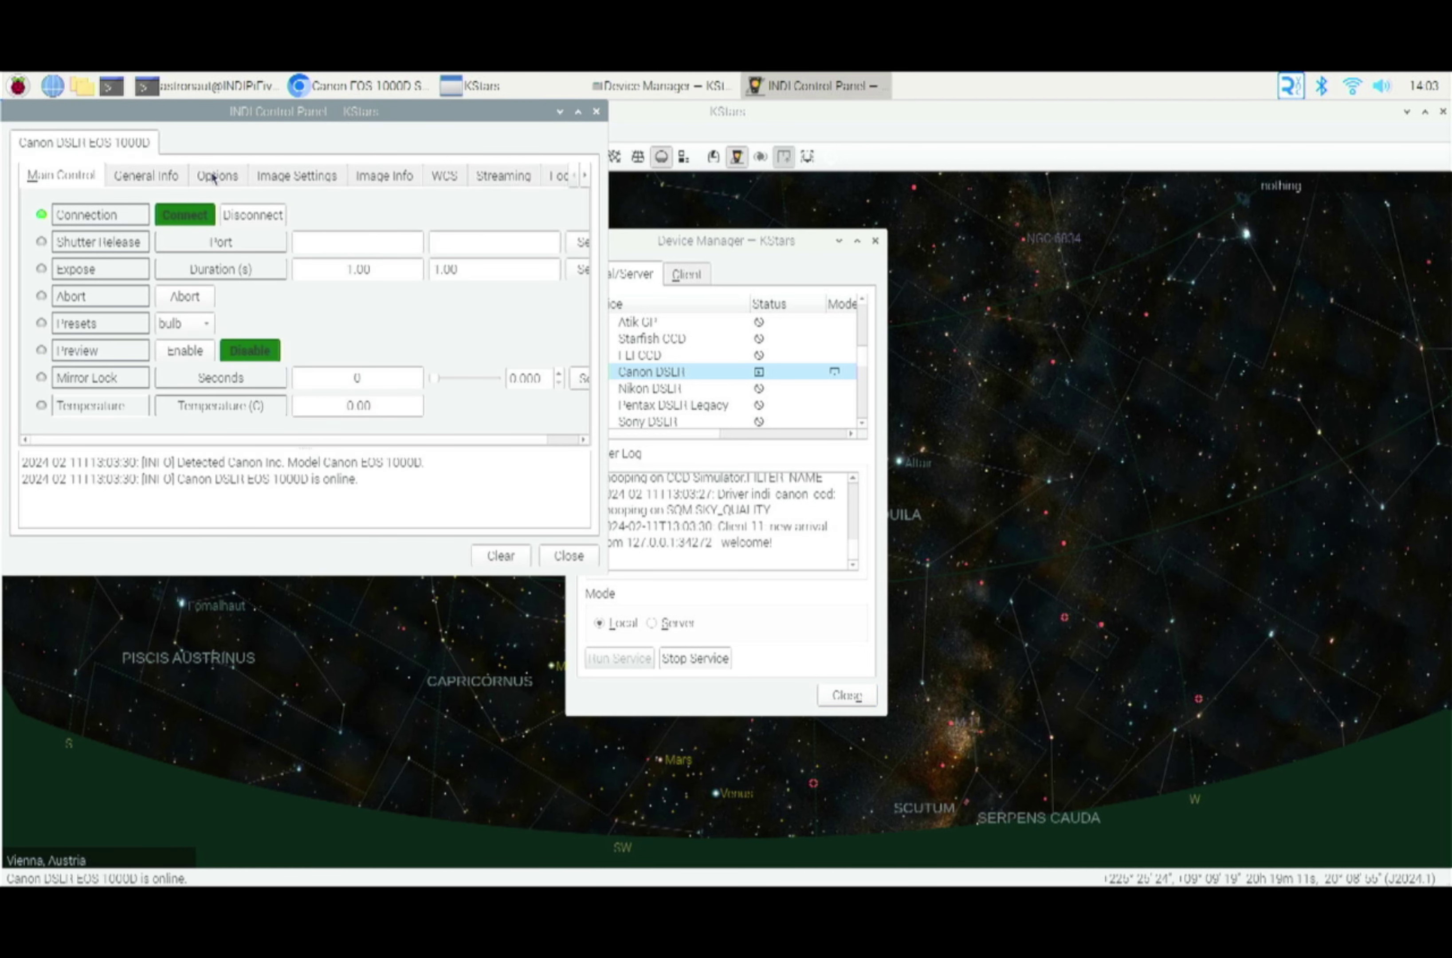
left_click(384, 176)
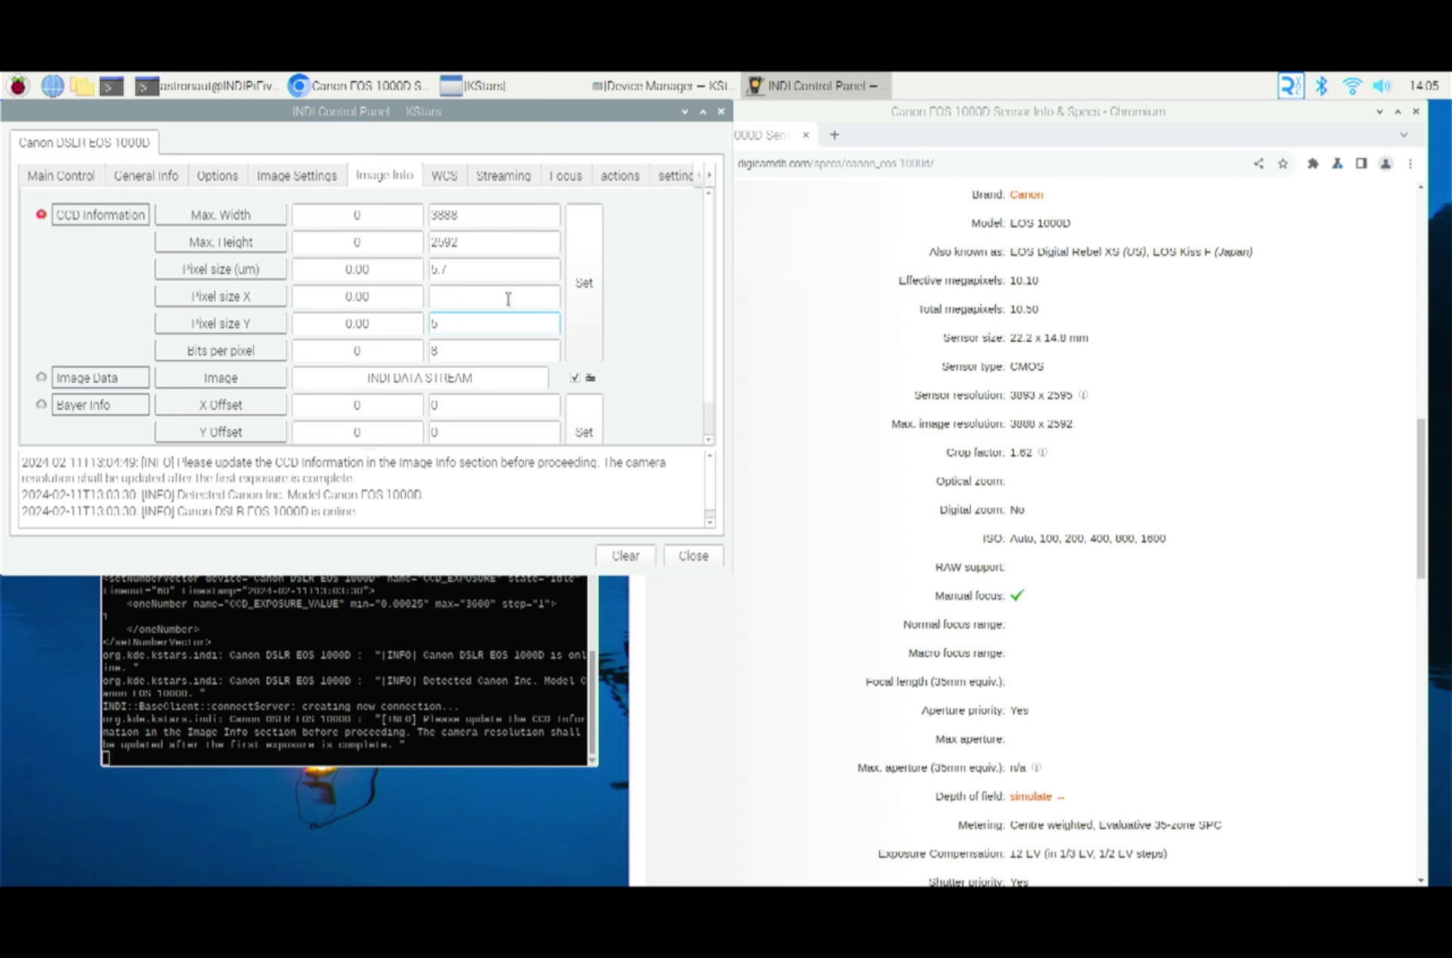
type(".7")
left_click(508, 299)
type("5.7")
left_click(591, 289)
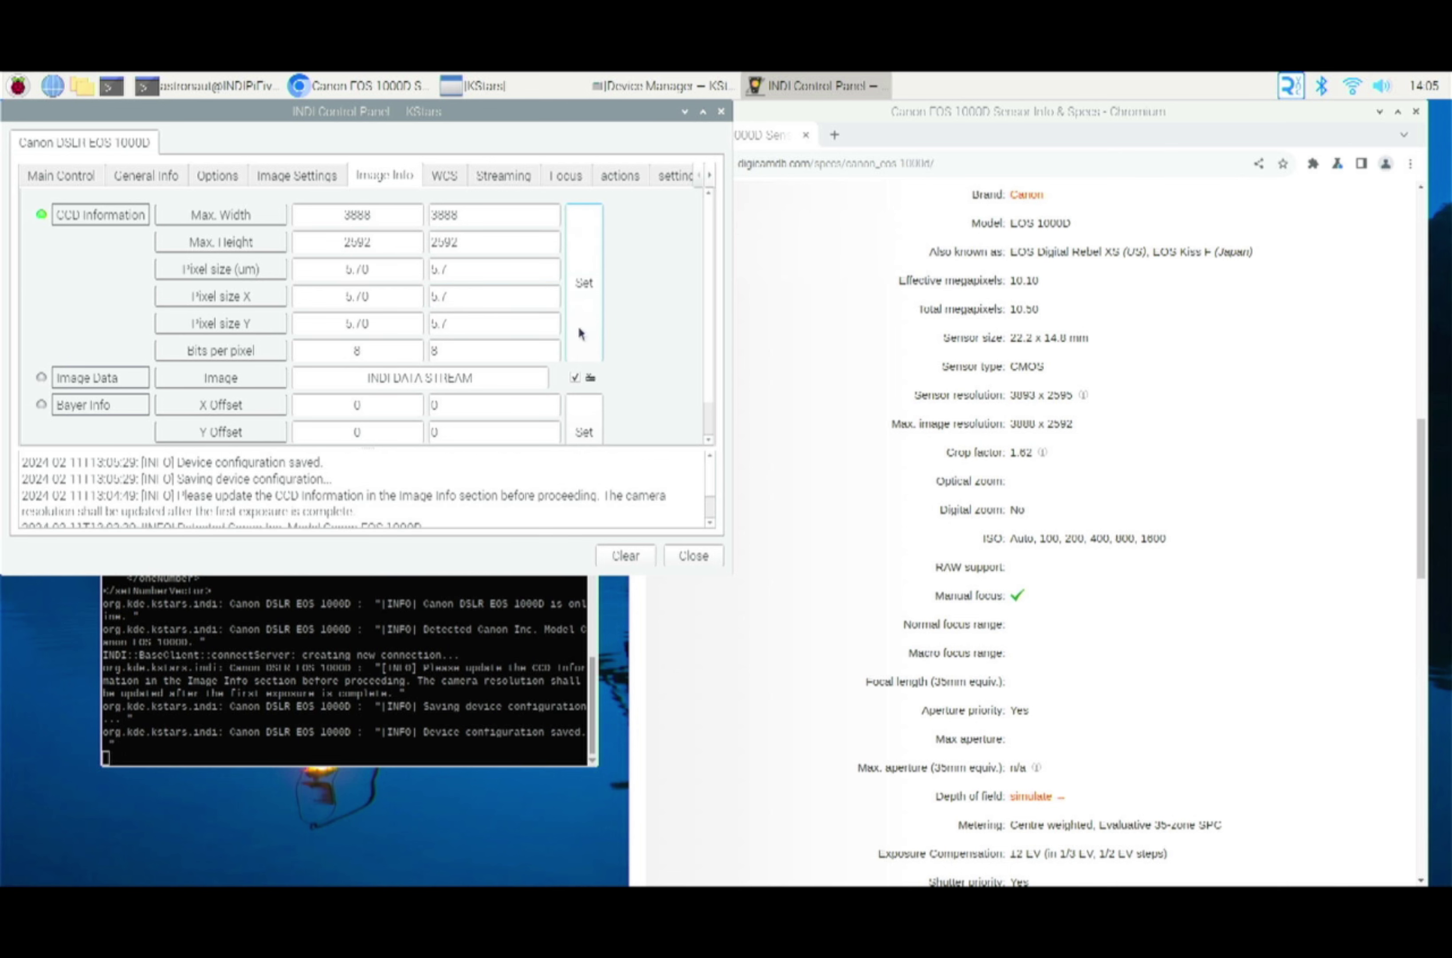
Step: Take a 1-second exposure from Main Control and close the FITS Viewer
left_click(83, 180)
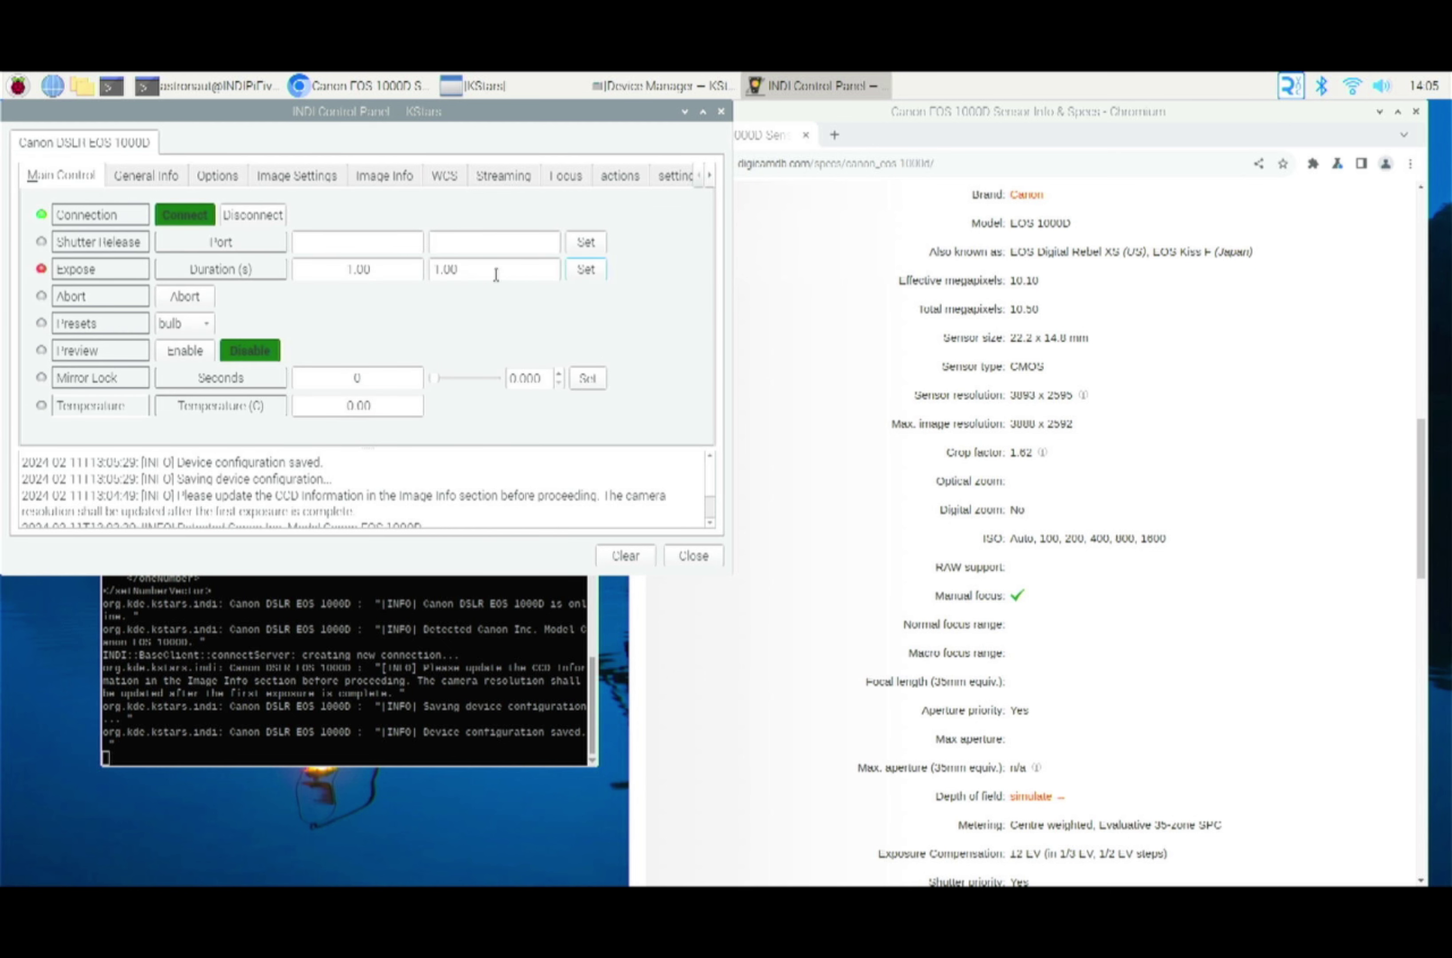
left_click(580, 269)
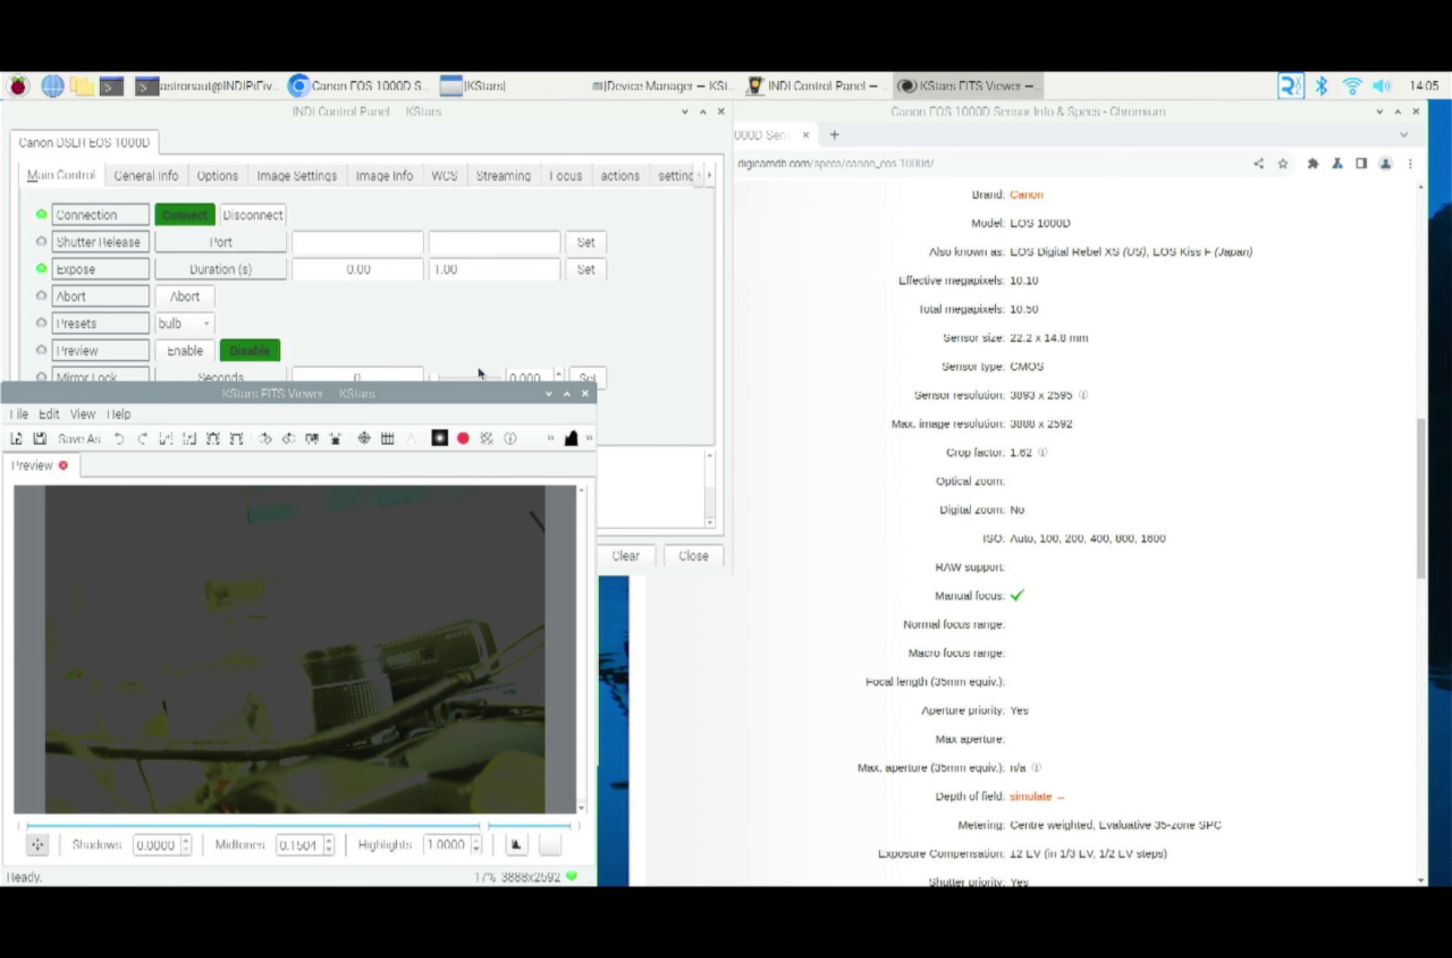
left_click(586, 393)
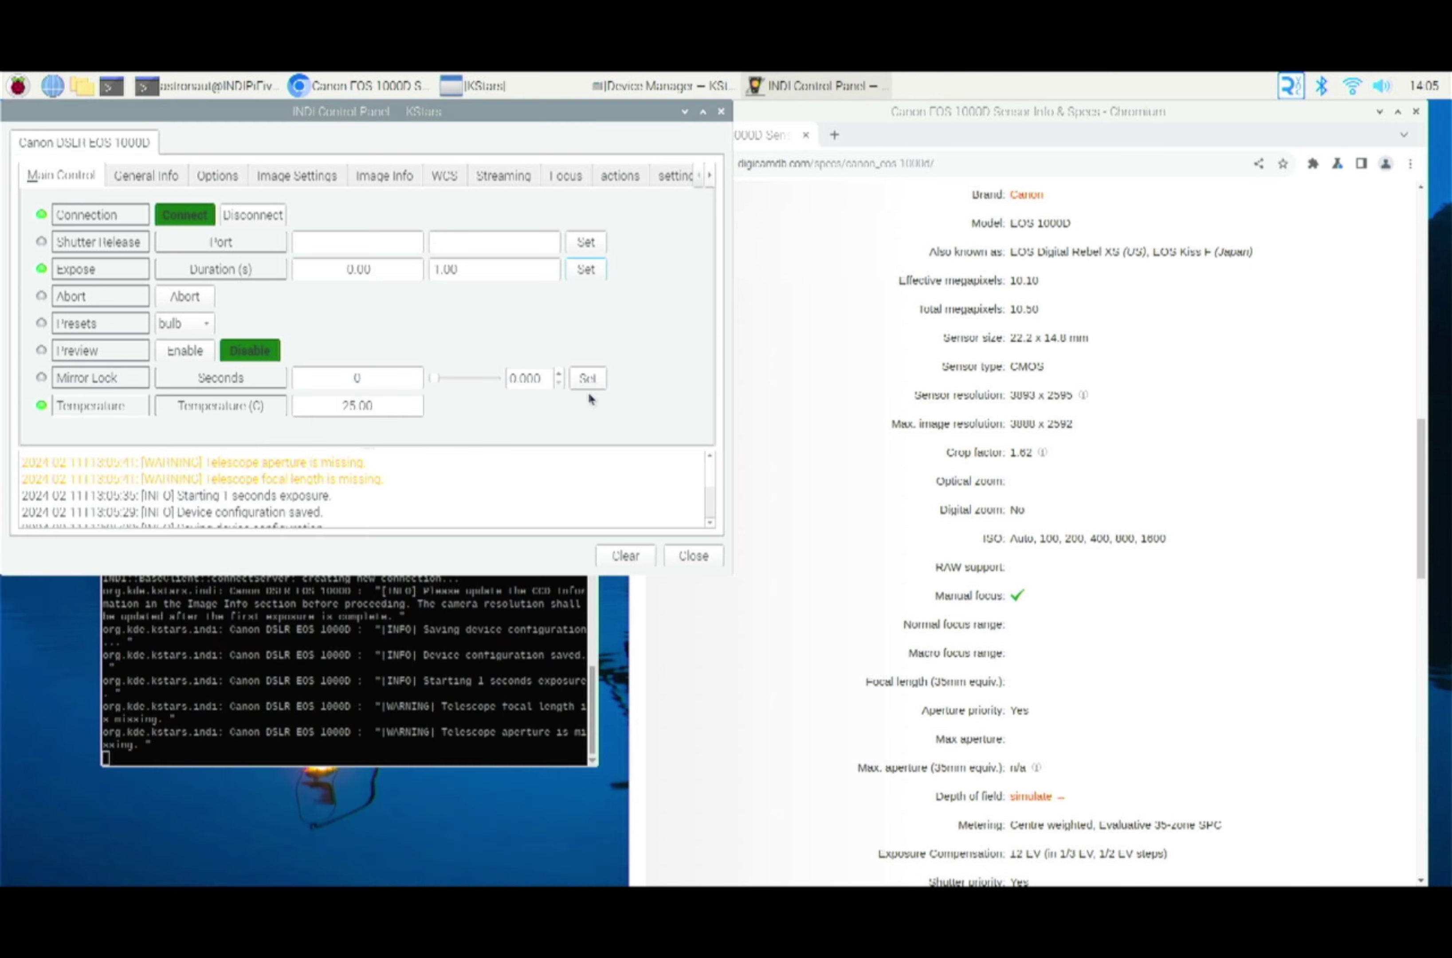
Step: Close the INDI panel and Chromium, join Astronaut WiFi, and close the Device Manager
left_click(720, 113)
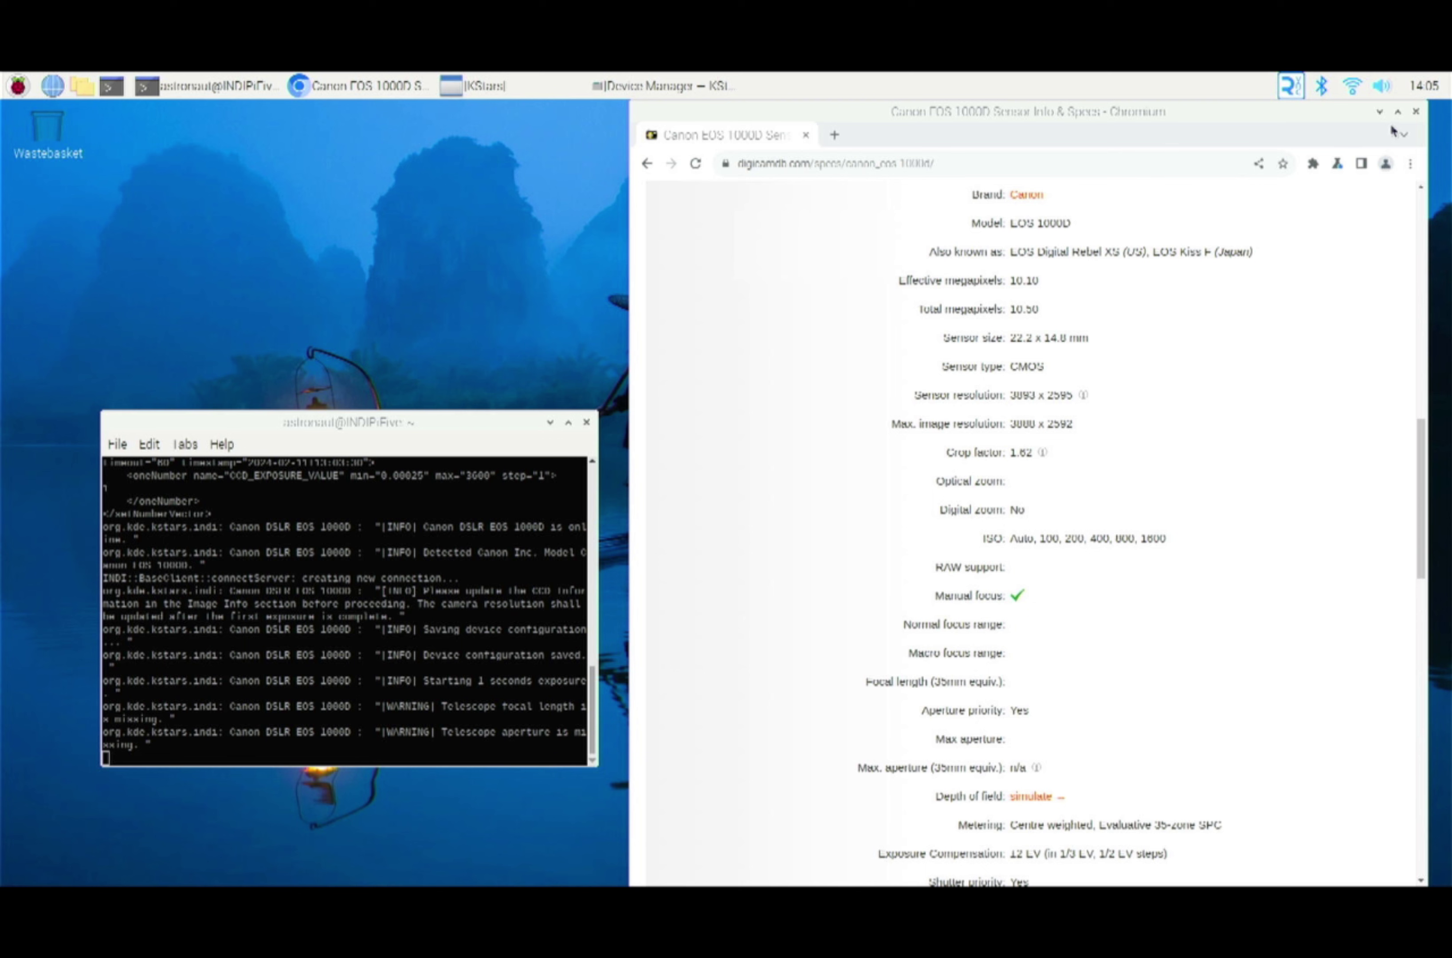
left_click(1419, 114)
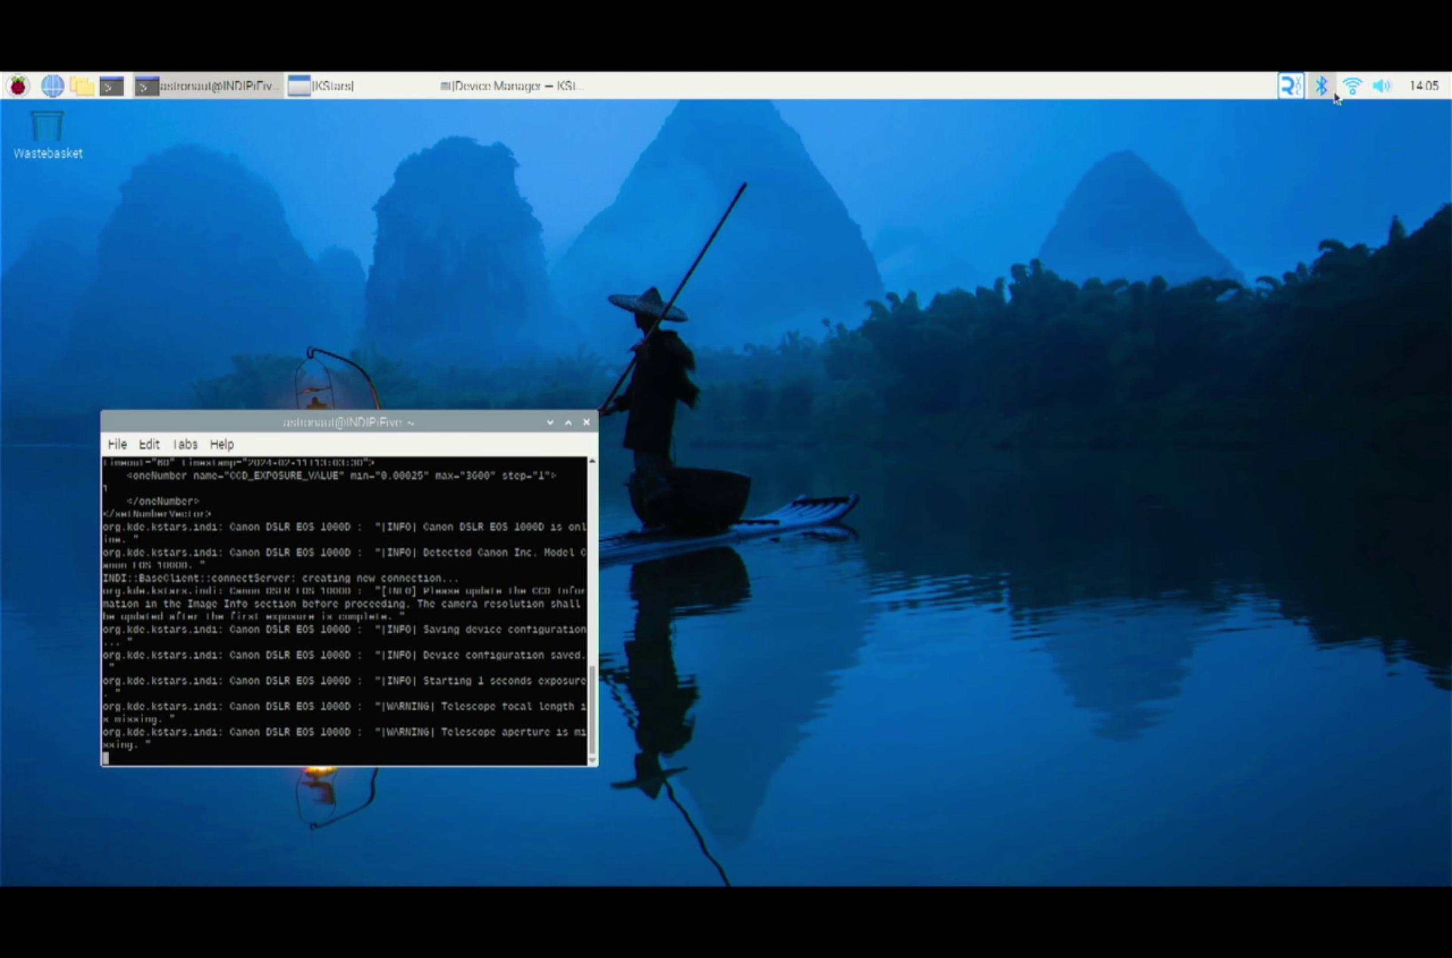
left_click(1352, 87)
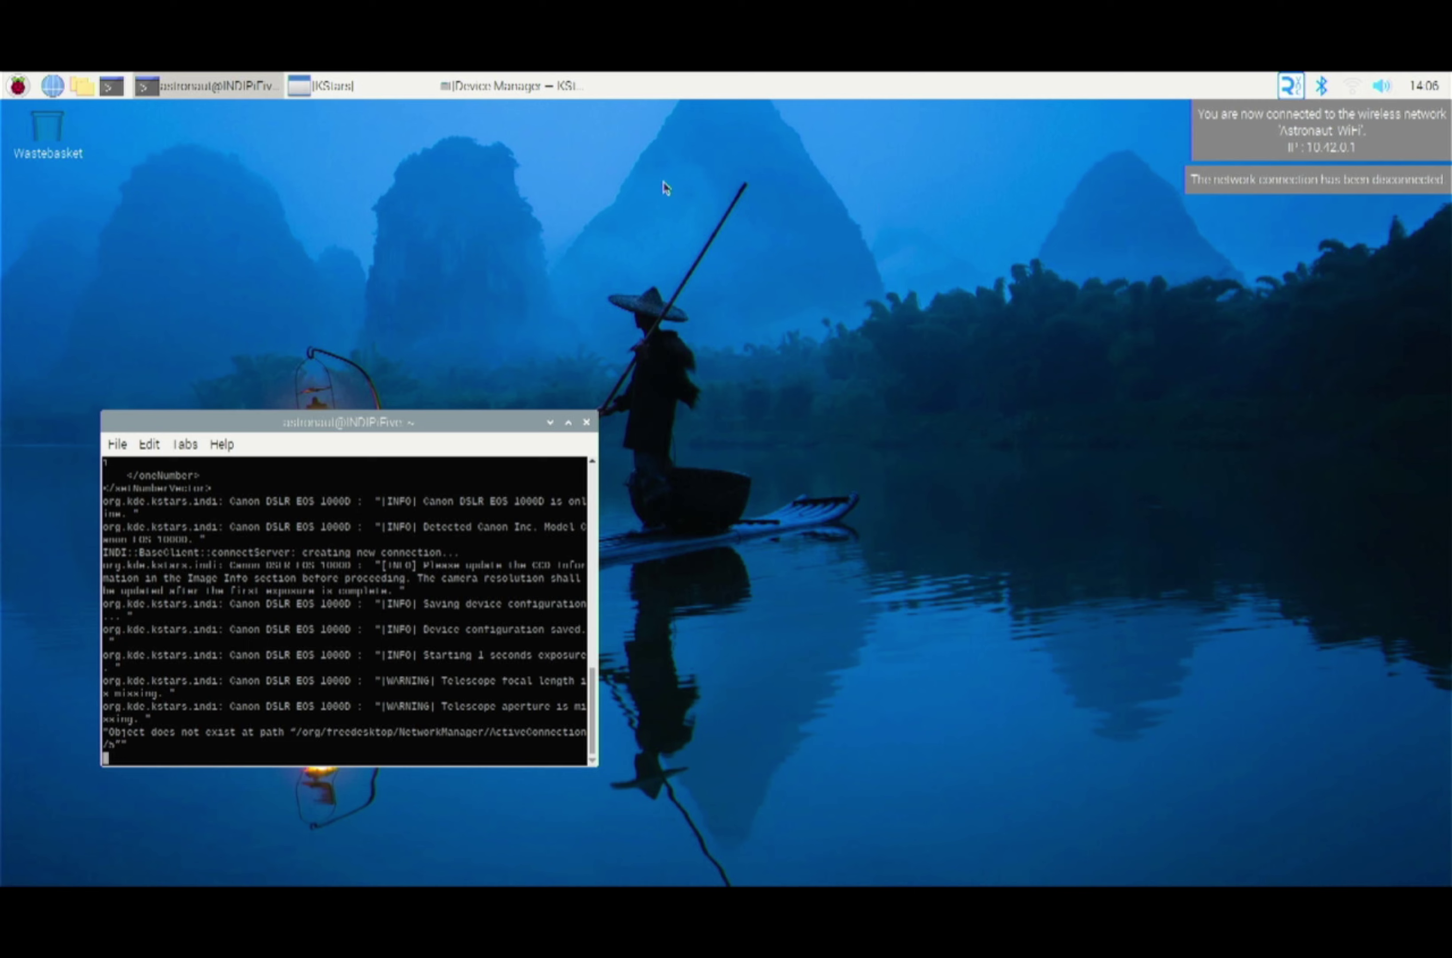
left_click(555, 89)
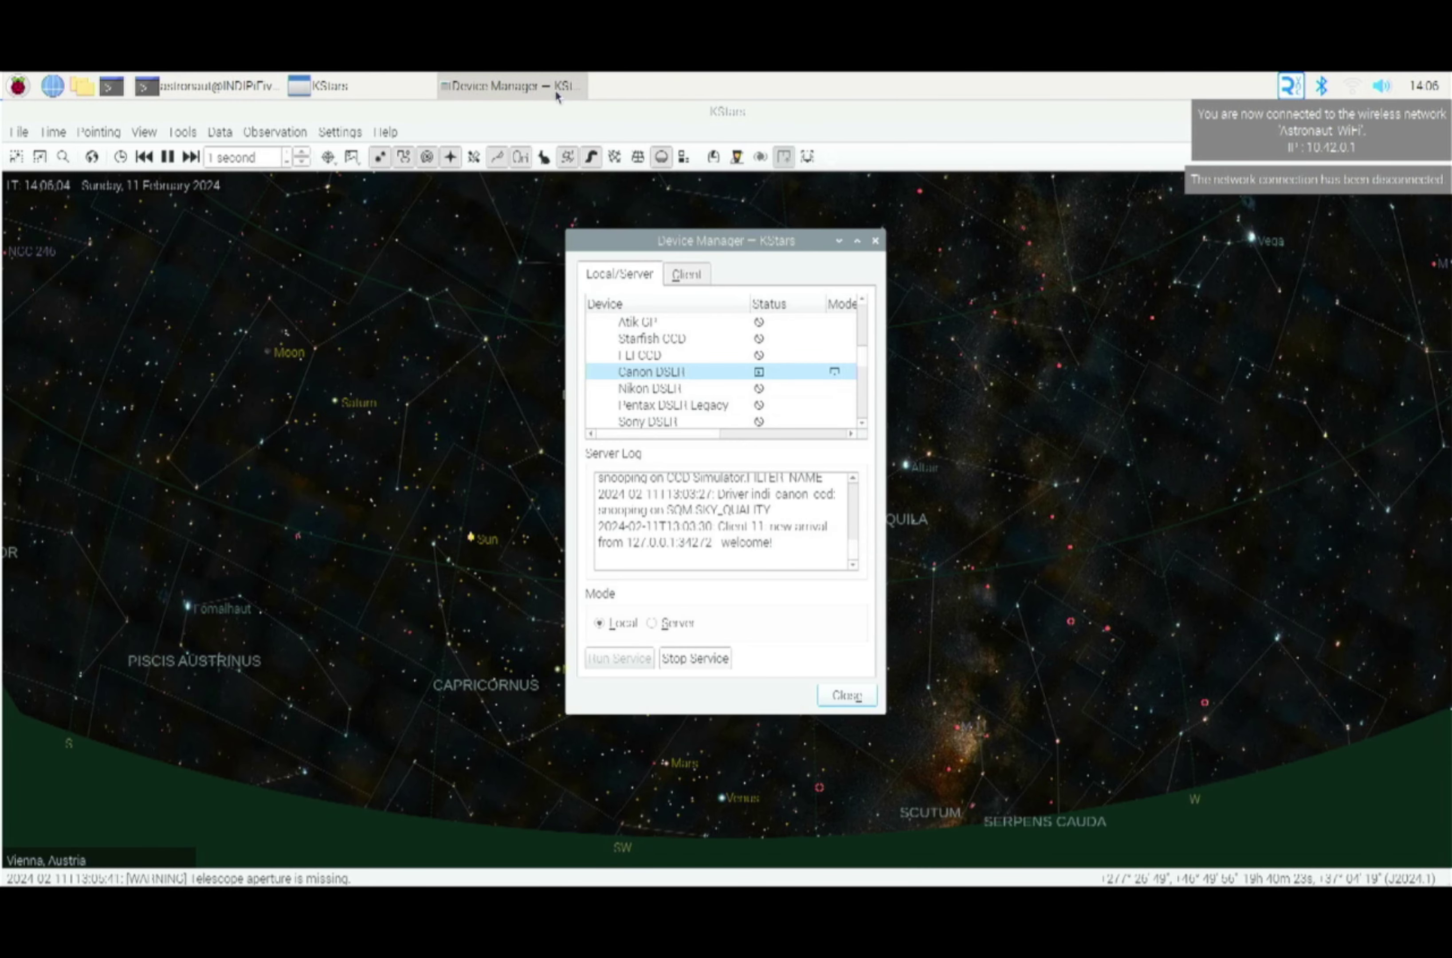
left_click(876, 242)
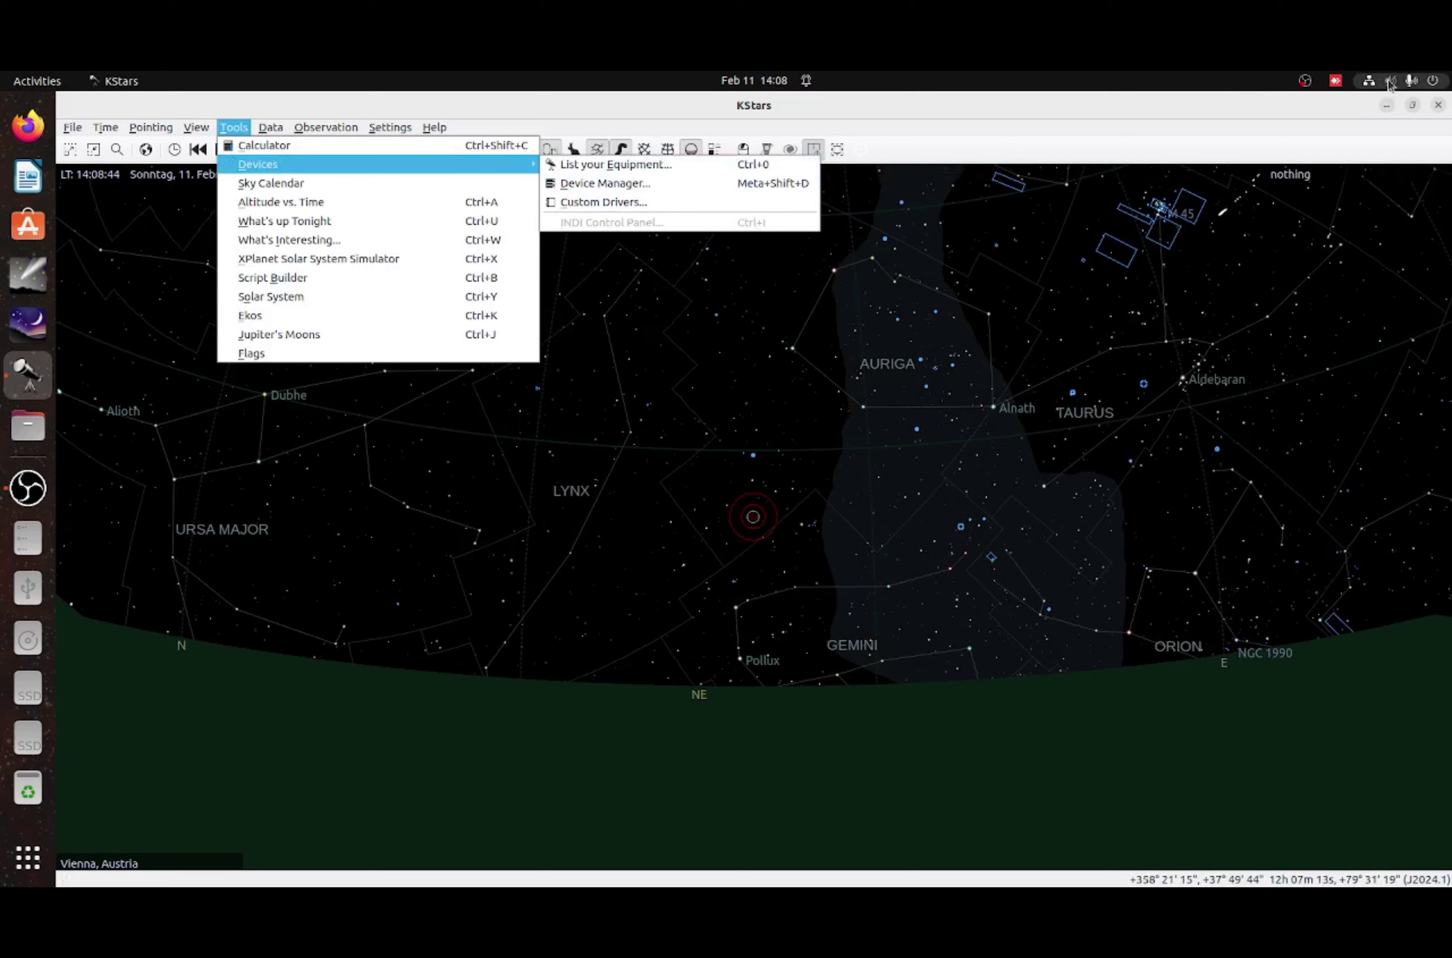
Step: Open KStars' Device Manager and check the Astronaut_WiFi connection in the system menu
mouse_move(476, 168)
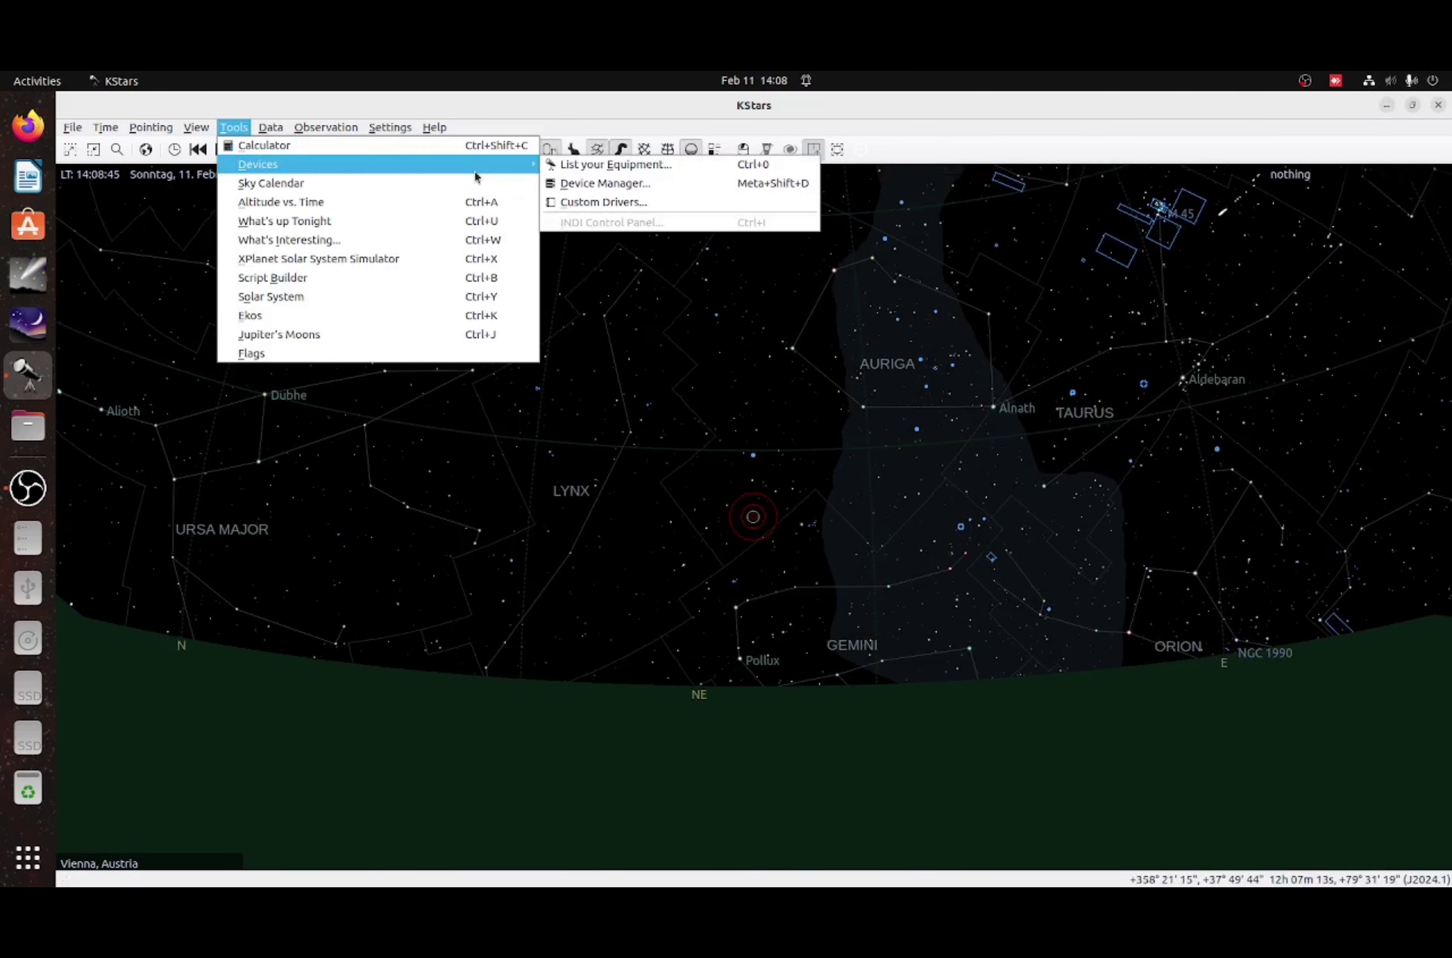
left_click(616, 182)
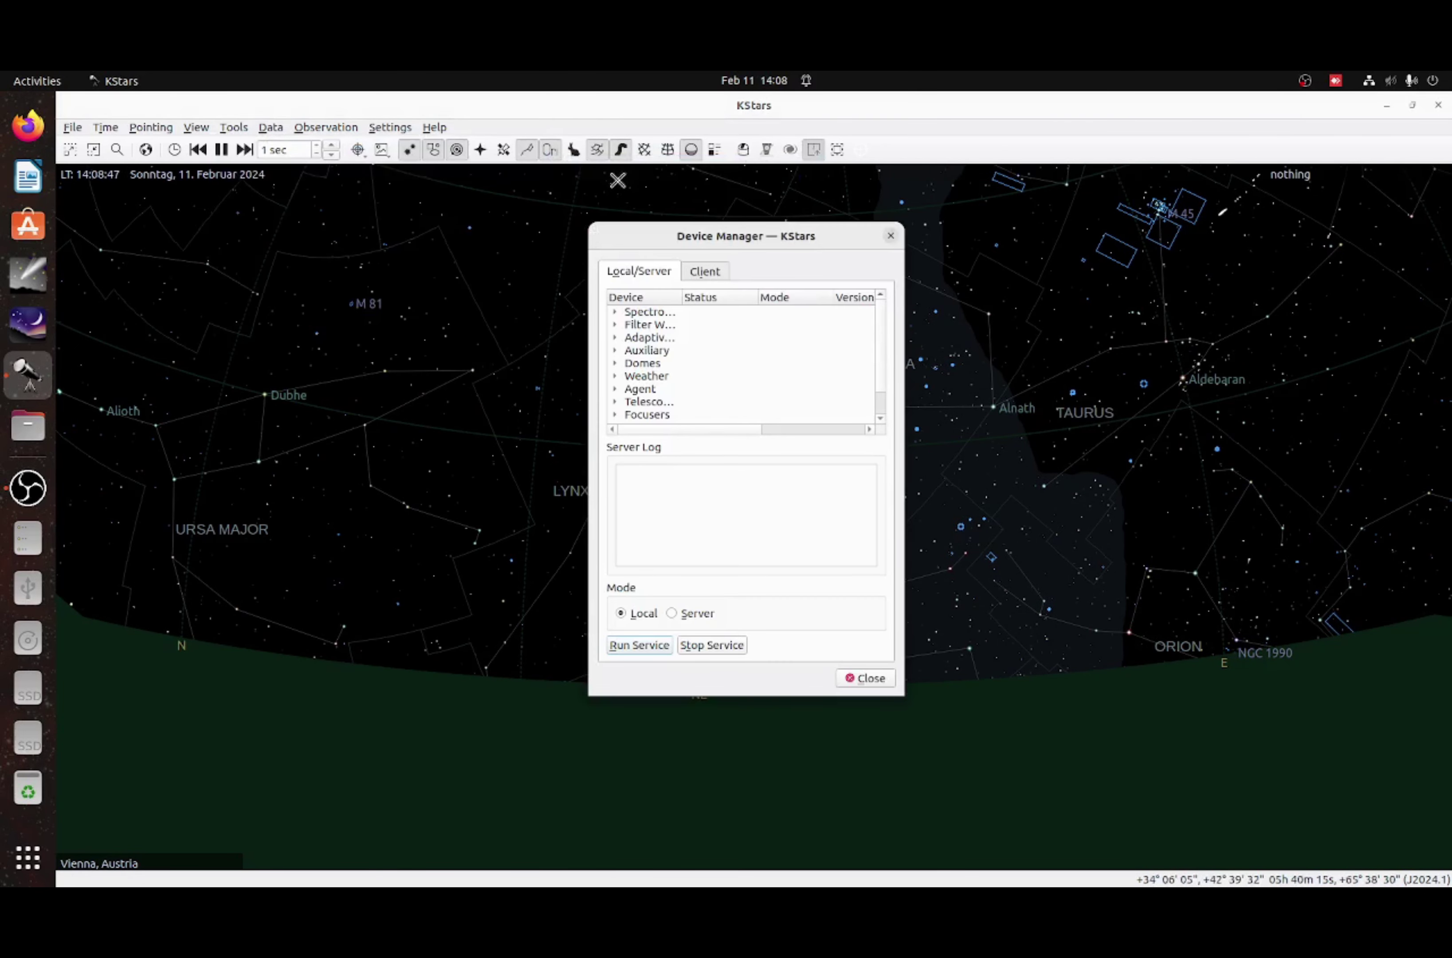
left_click(1375, 85)
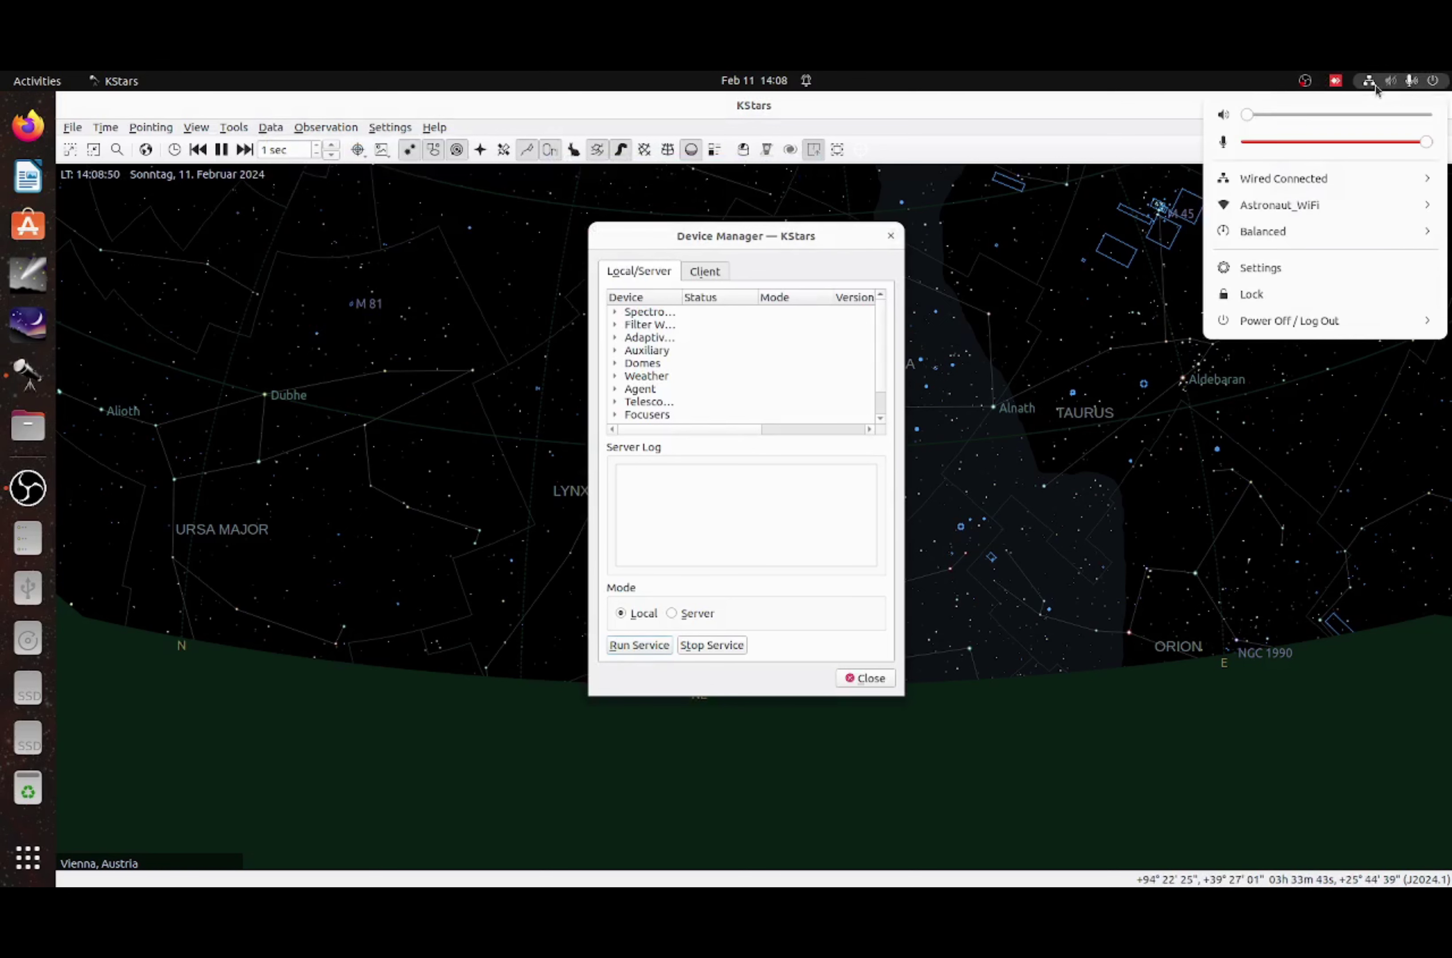
left_click(1350, 208)
left_click(1350, 207)
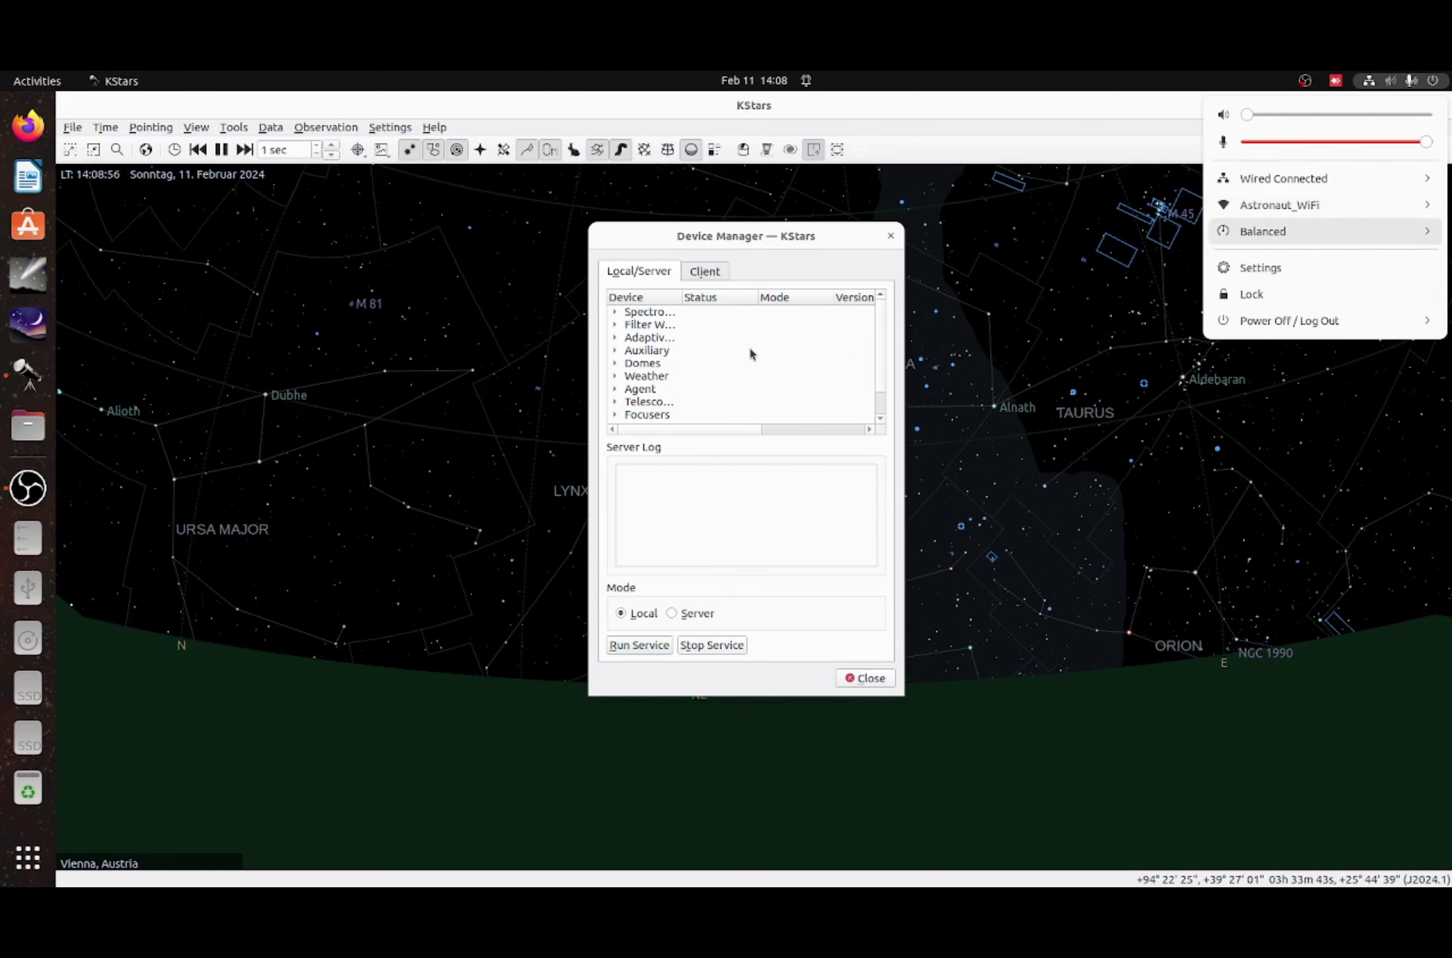
left_click(702, 275)
Step: Set the TinyINDIServer client to host 10.42.0.1, port 7624, and connect
left_click(702, 274)
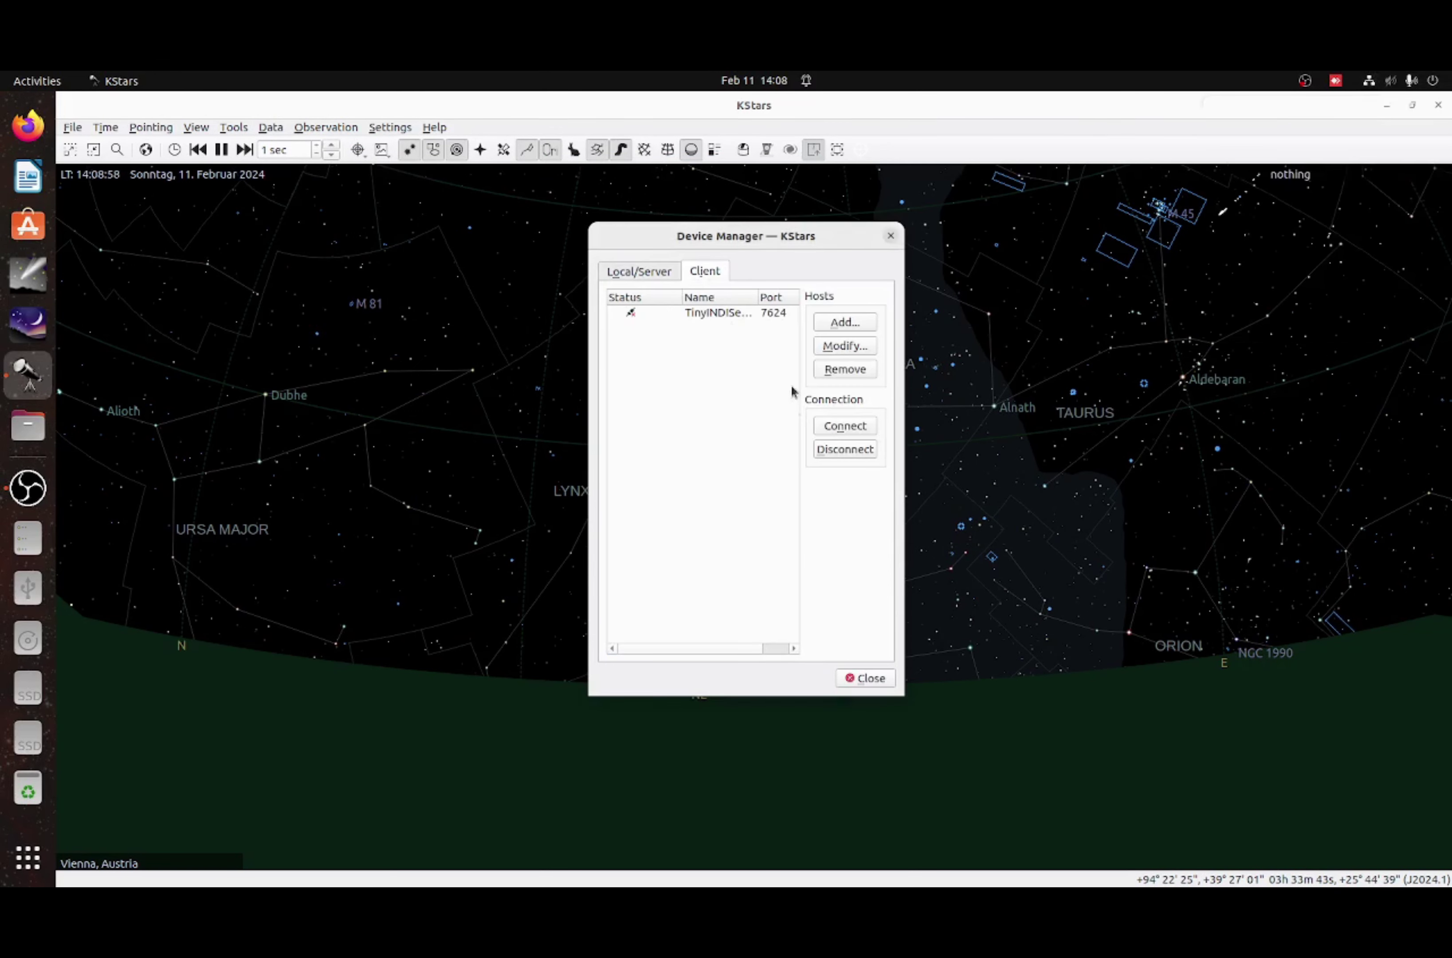
left_click(757, 316)
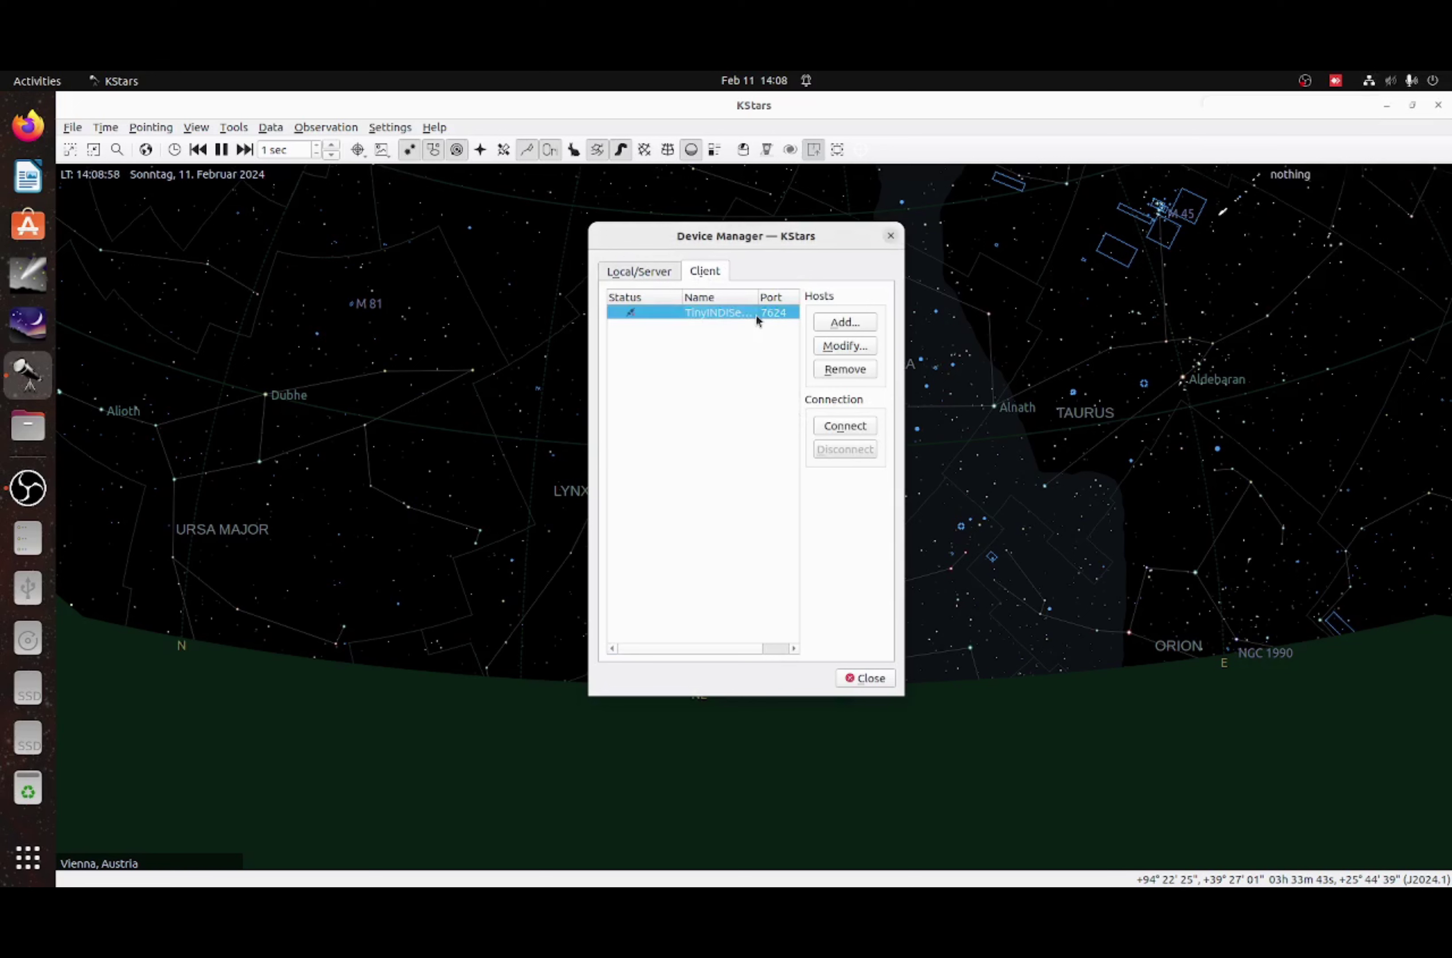
left_click(844, 346)
left_click_drag(688, 434, 524, 409)
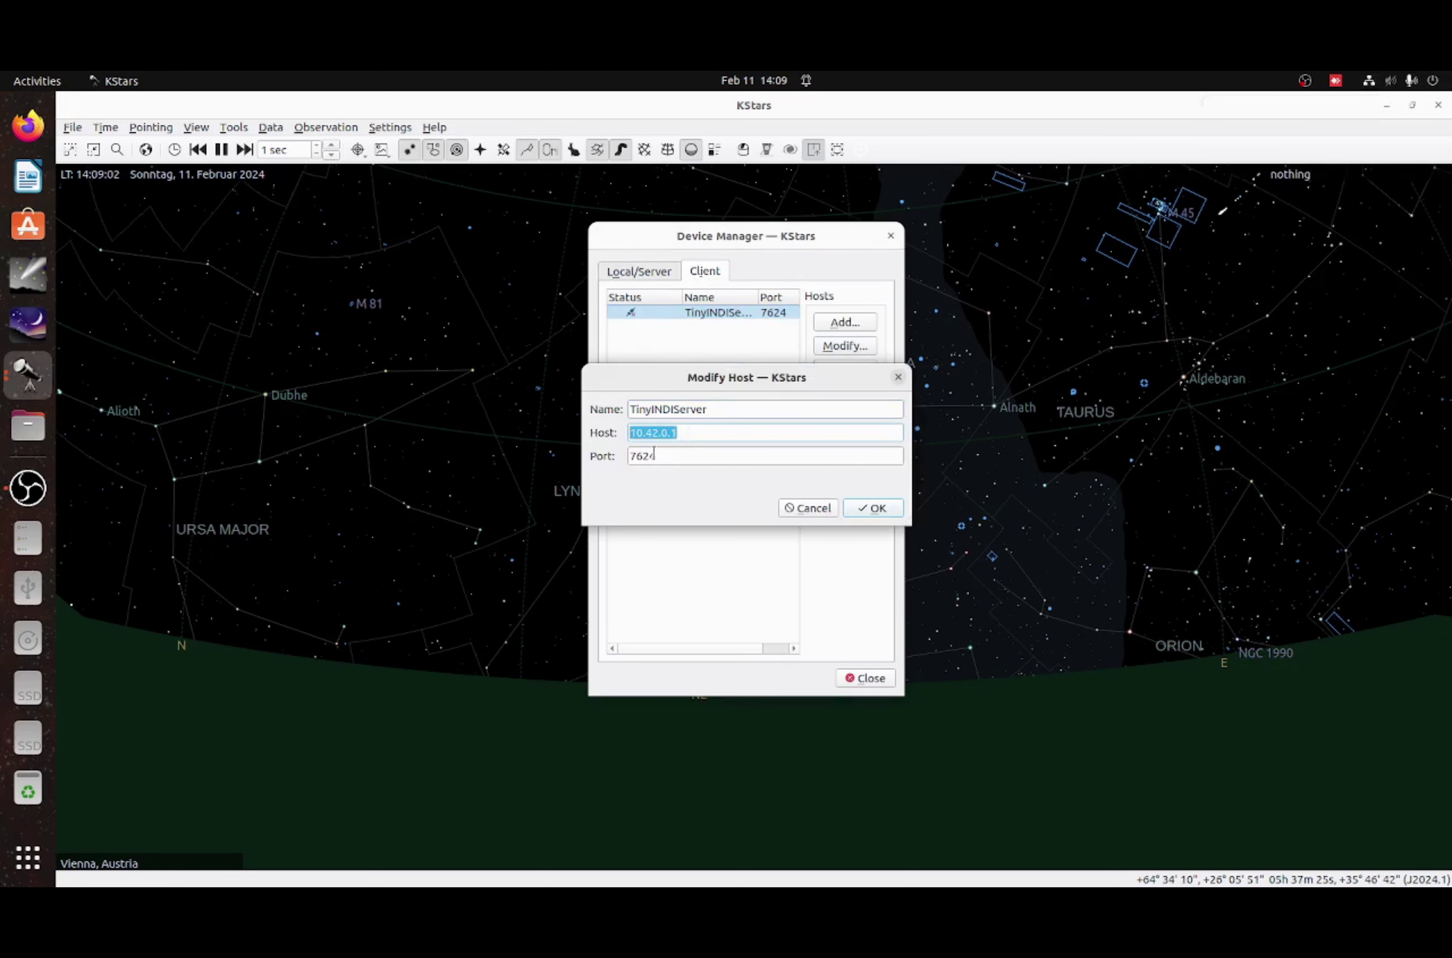
left_click_drag(669, 460, 619, 461)
left_click(859, 507)
left_click(858, 431)
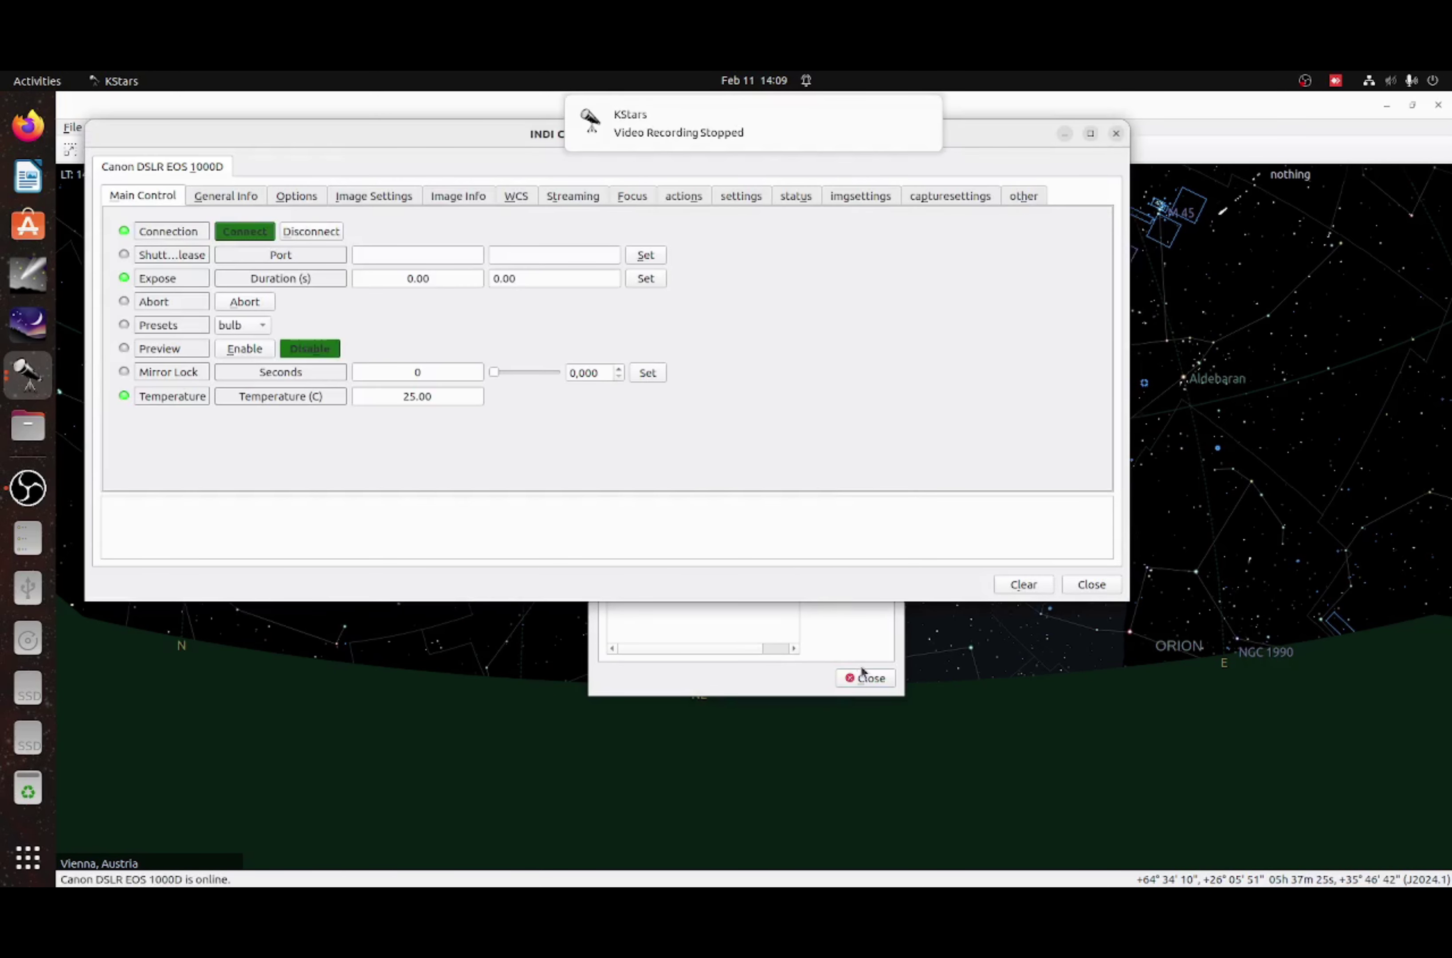
Step: Bring the INDI Control Panel back to the front from the KStars dock
left_click(865, 678)
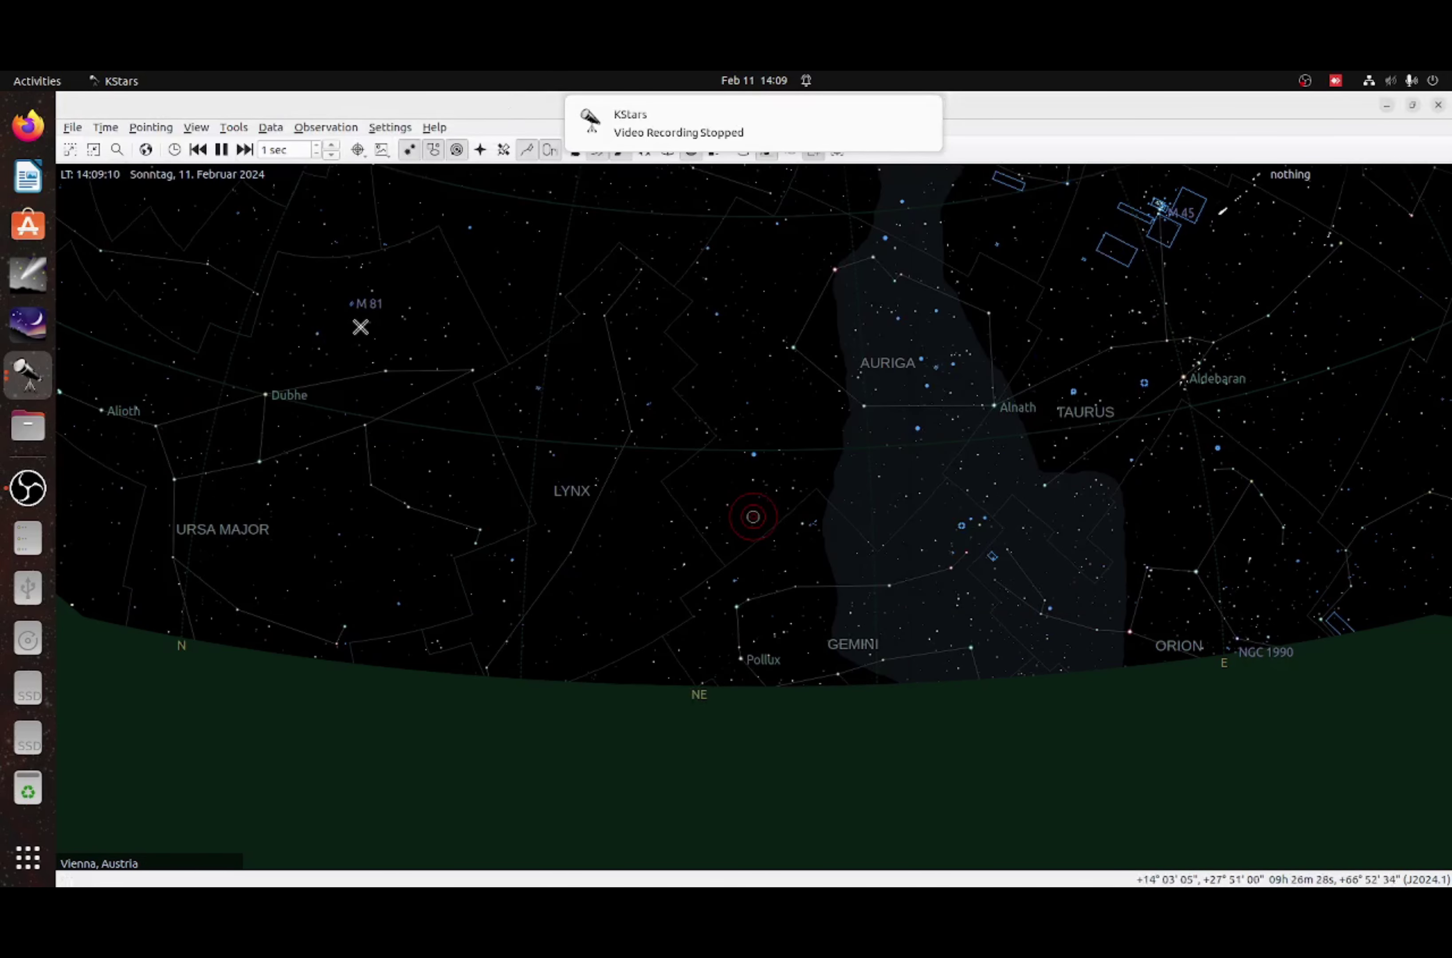
left_click(28, 373)
left_click(169, 429)
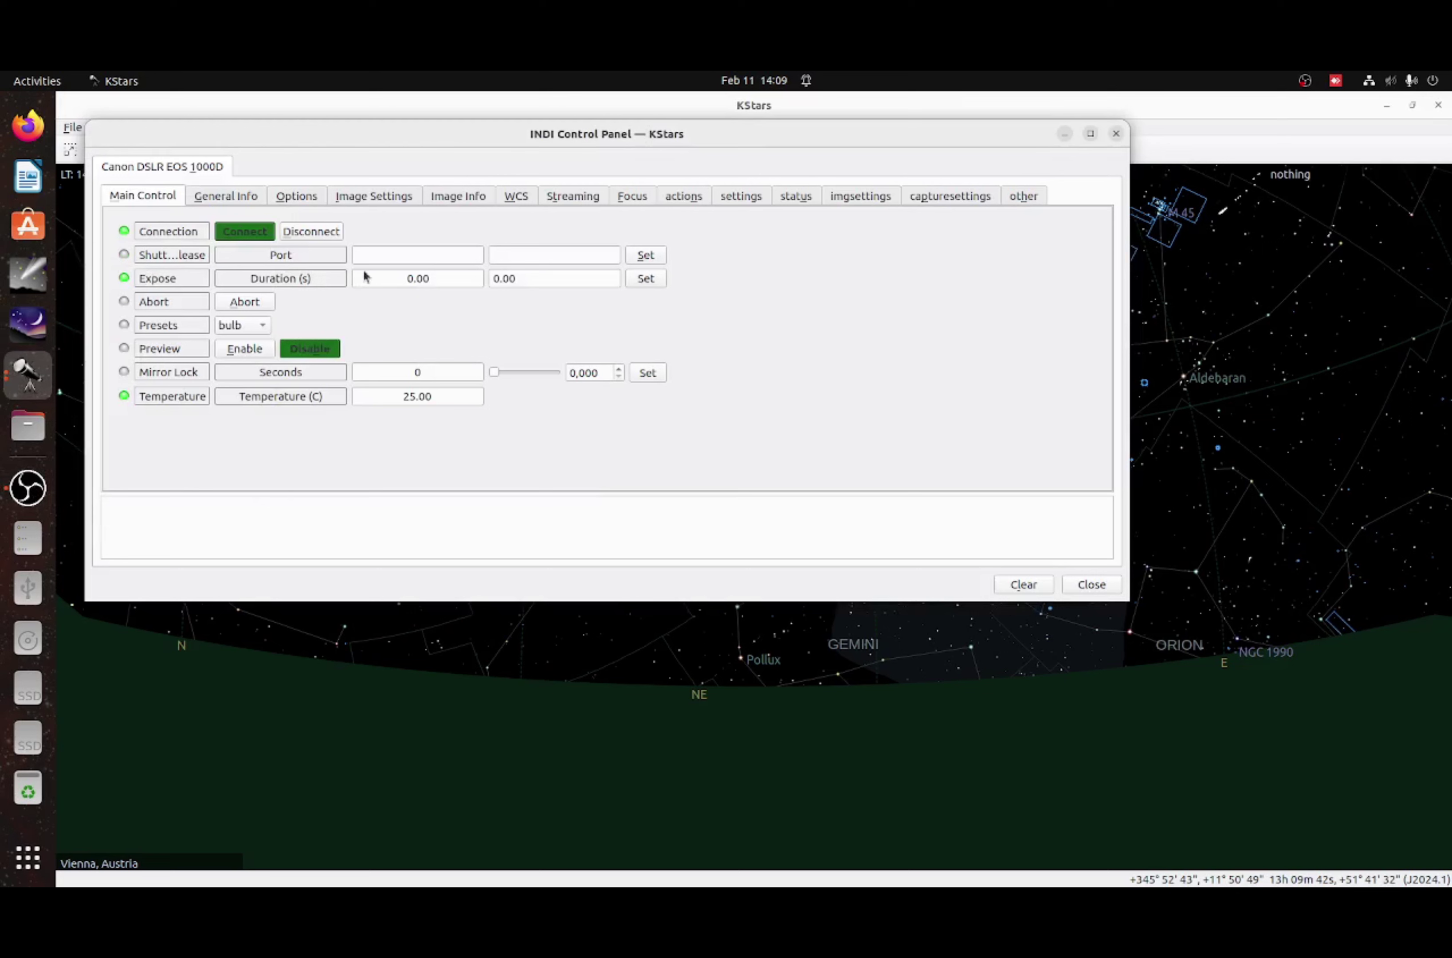
Step: Take a 1-second exposure with the Canon EOS 1000D and view the 3888x2592 preview
double_click(563, 278)
type("1")
left_click(647, 279)
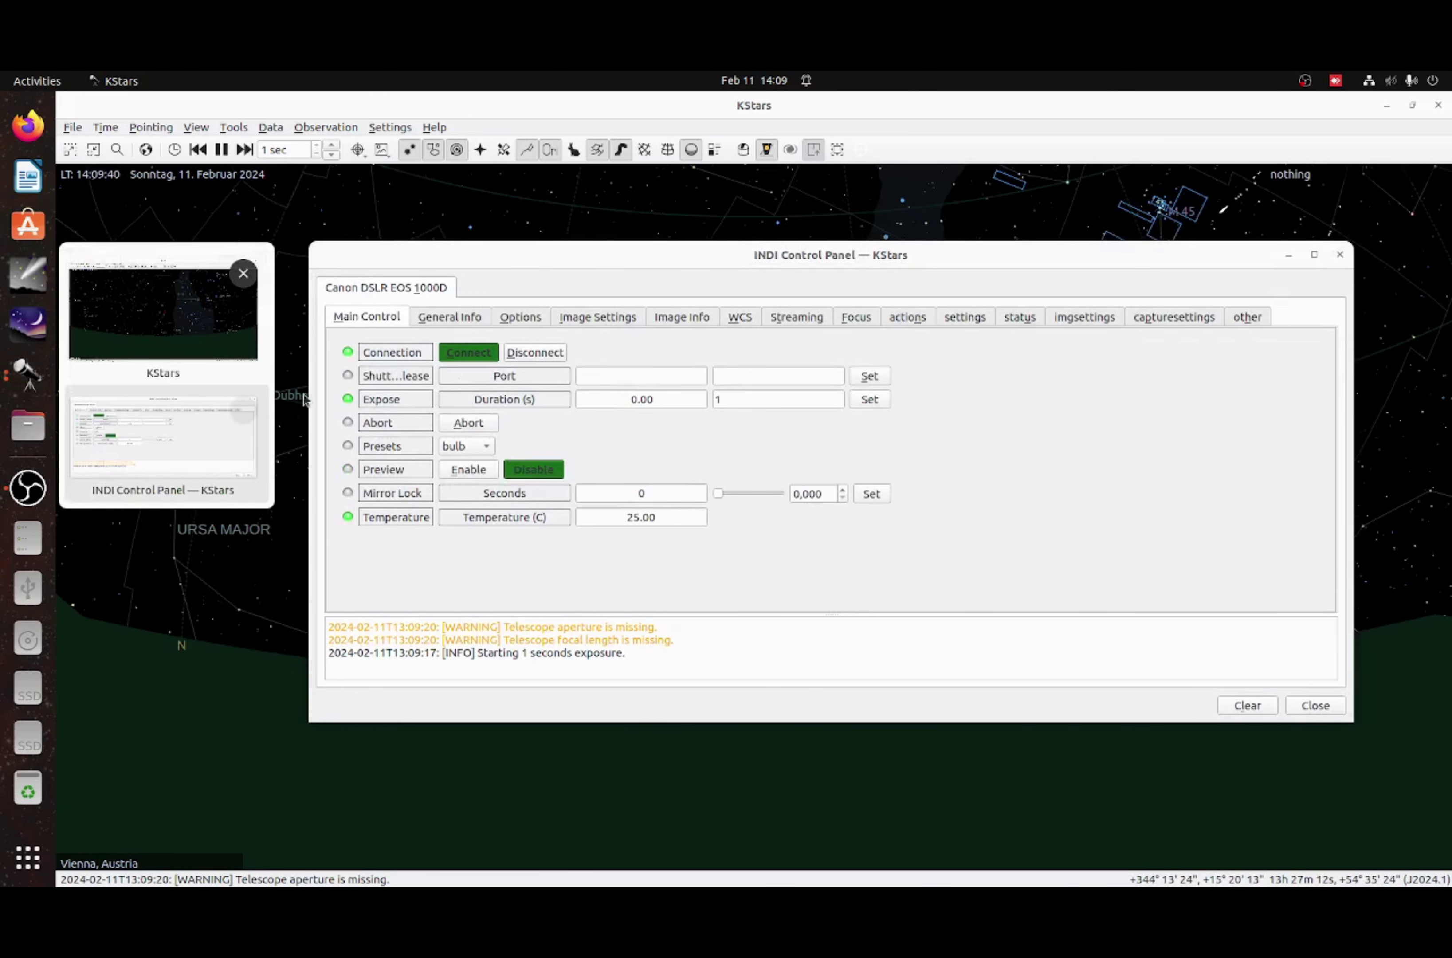
left_click(613, 480)
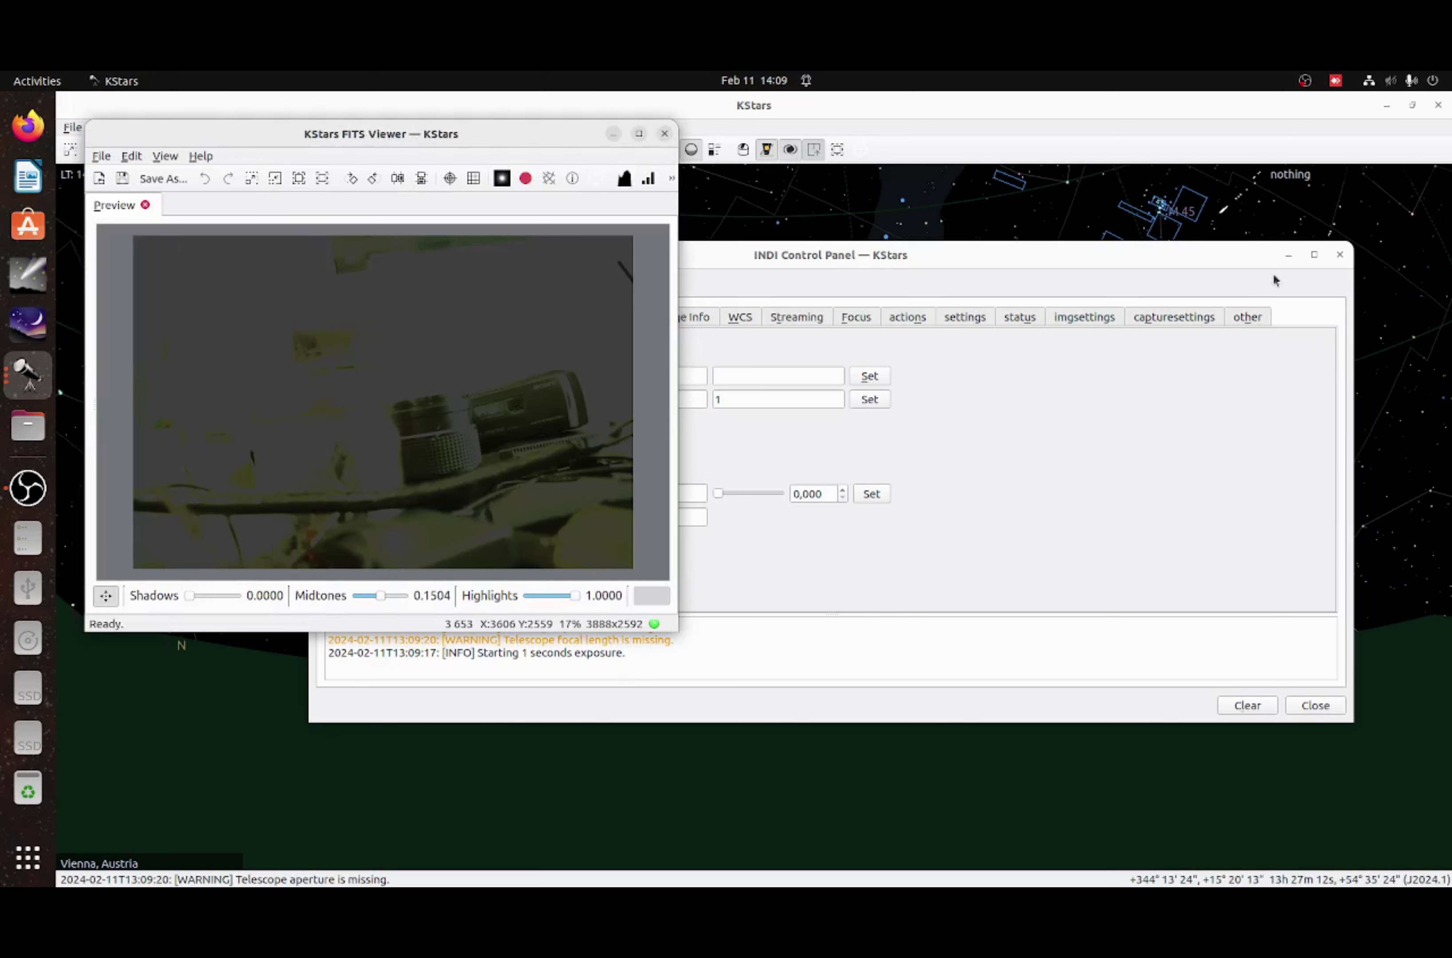
left_click(1341, 255)
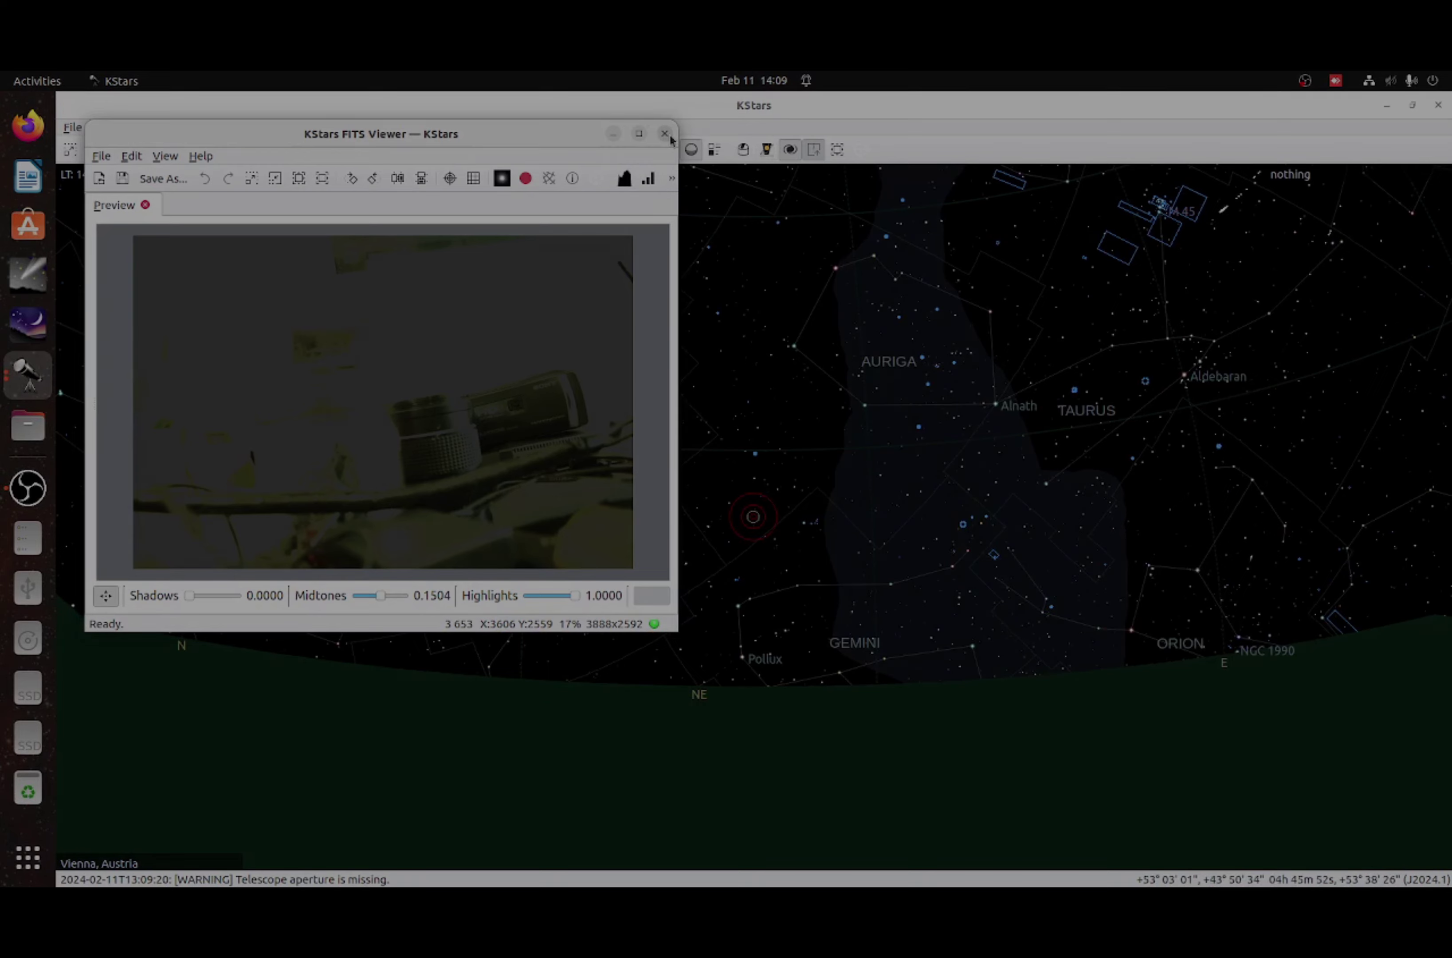